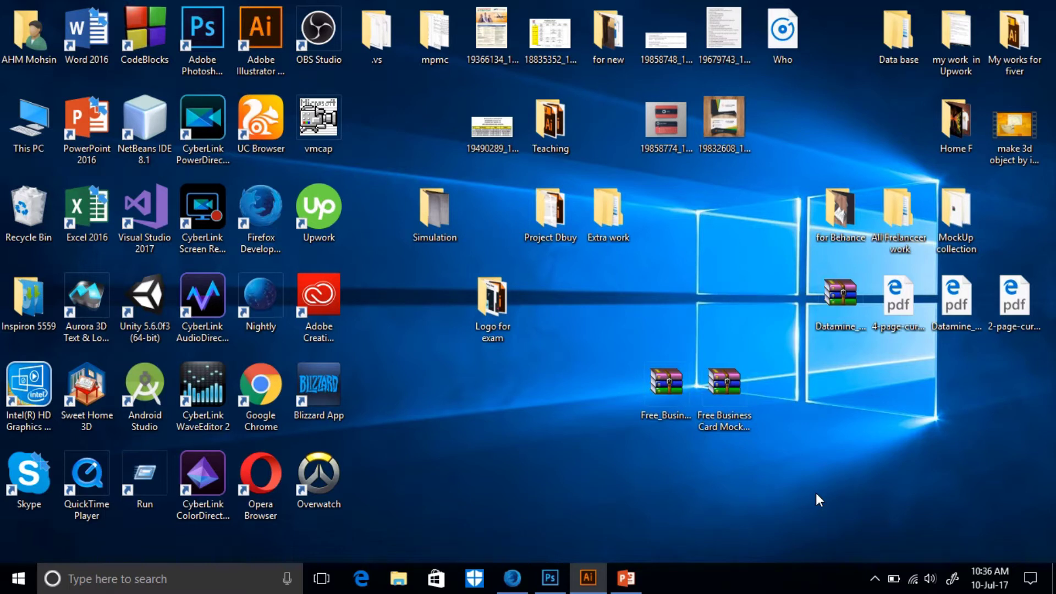
Step: Switch to Firefox and look over the GraphicBurger search results for "logo", then return to the desktop
click(517, 580)
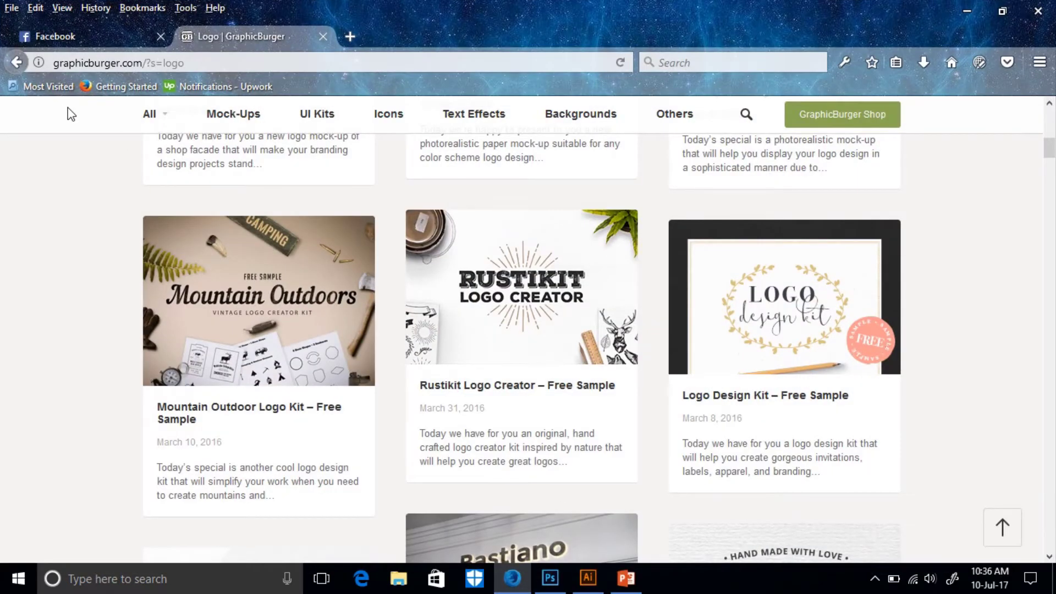
scroll(413, 352, up, 10)
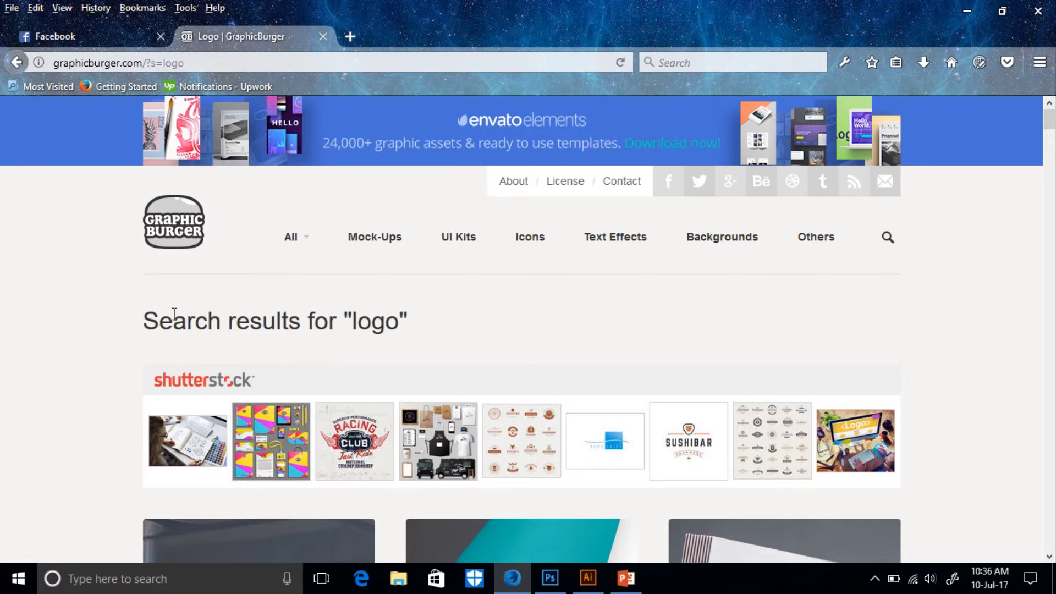
scroll(174, 314, down, 5)
scroll(103, 458, up, 5)
scroll(440, 393, down, 7)
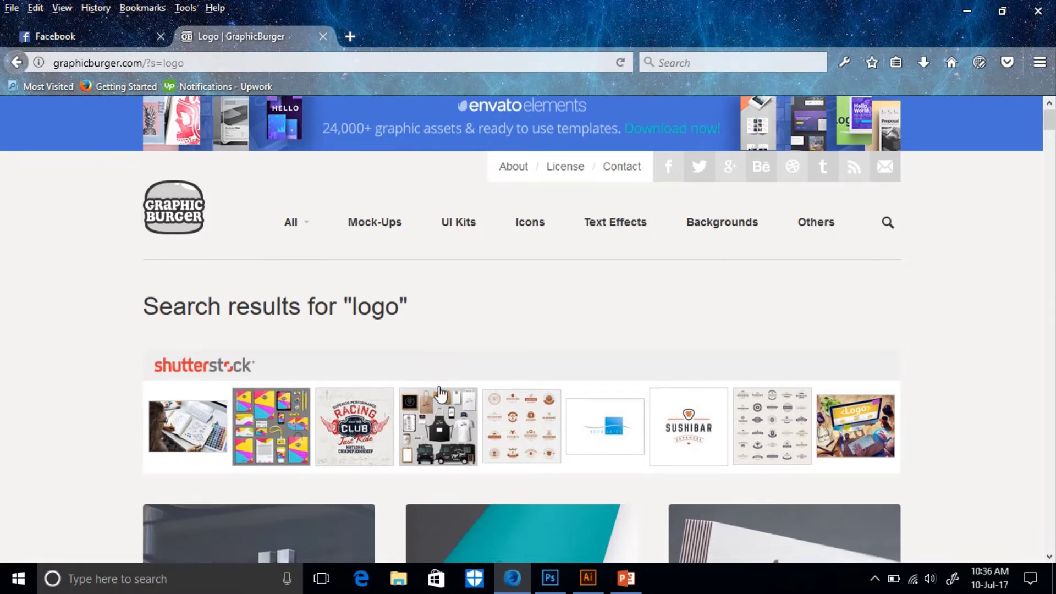
scroll(402, 358, up, 7)
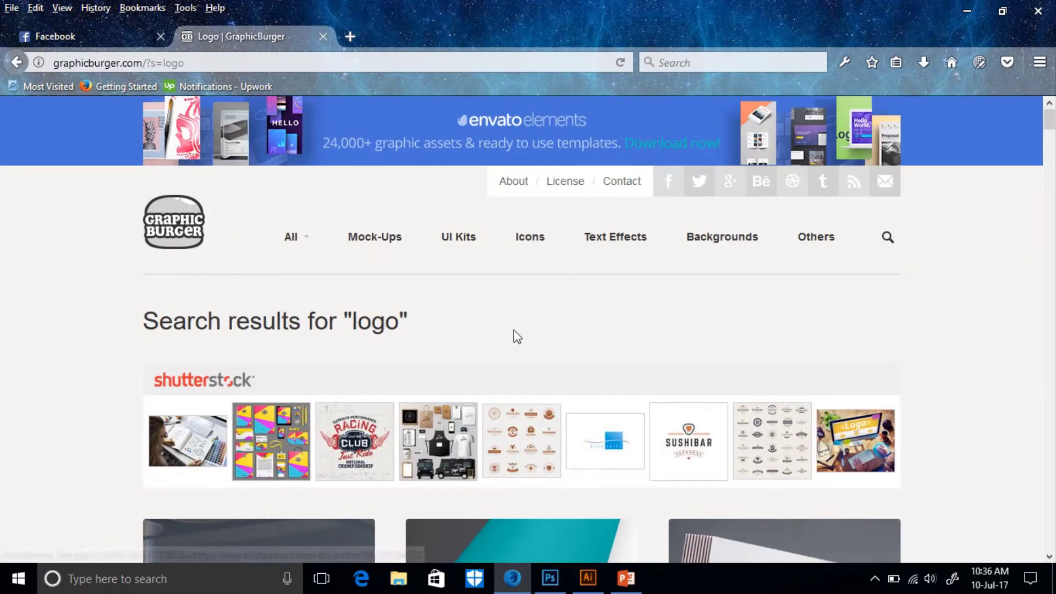
click(966, 10)
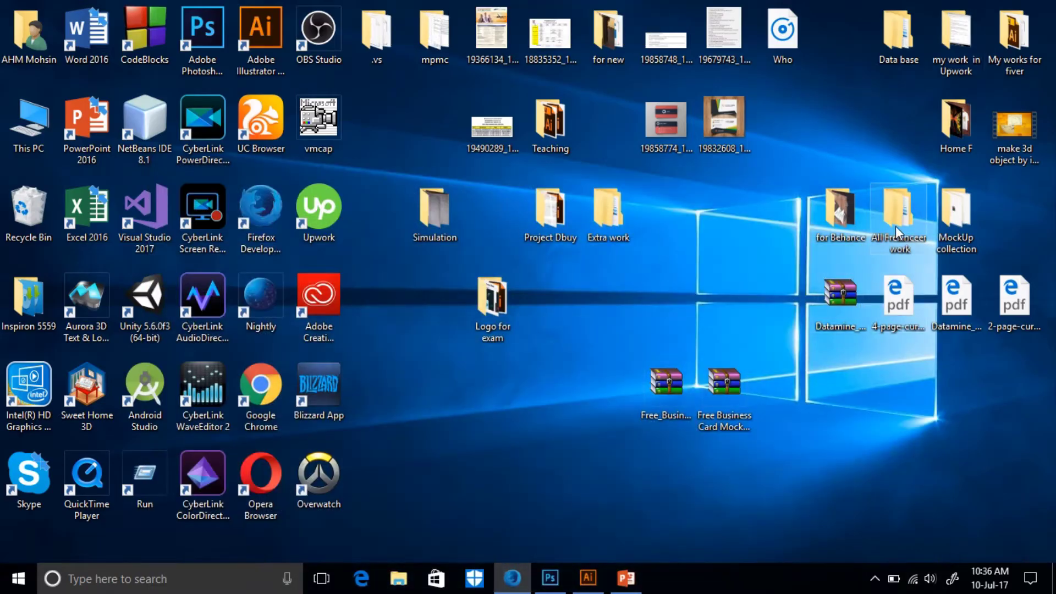
Step: Open the "All done" folder inside "All Frelanceer work" and look through its project folders
double_click(900, 212)
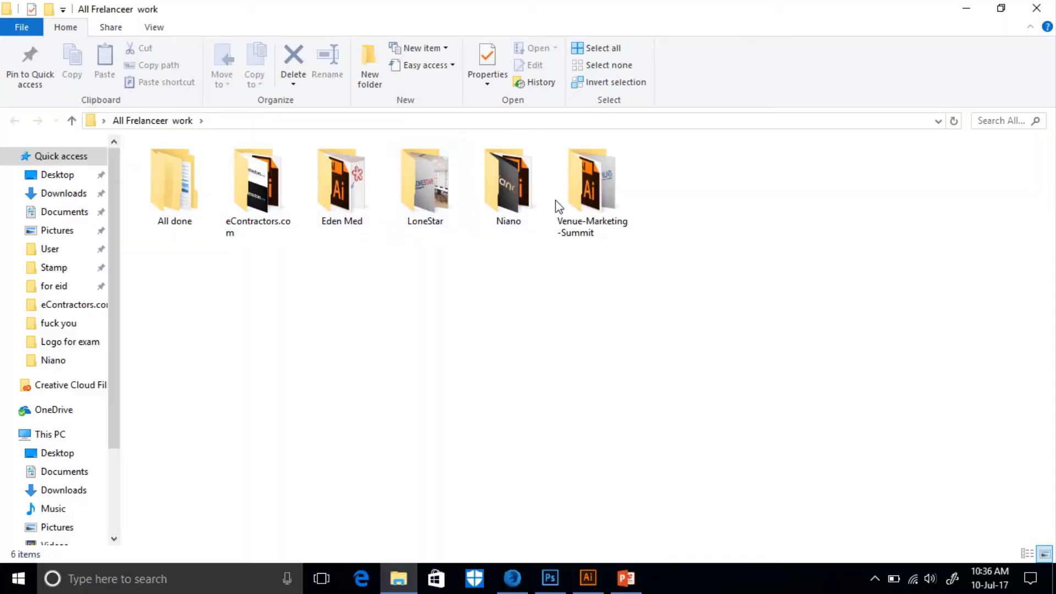
double_click(177, 222)
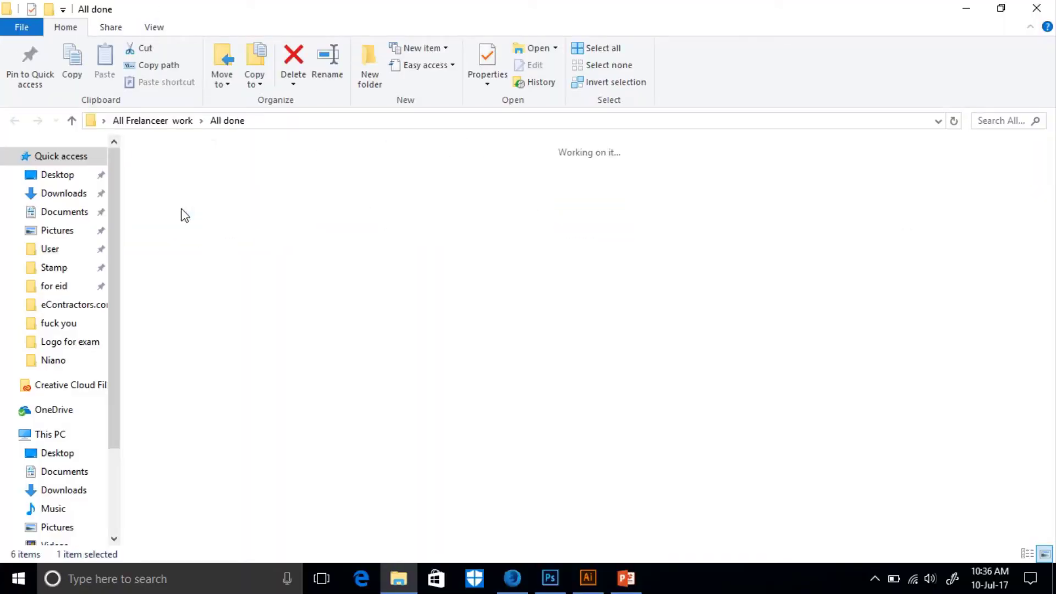
scroll(606, 289, down, 5)
scroll(625, 293, down, 2)
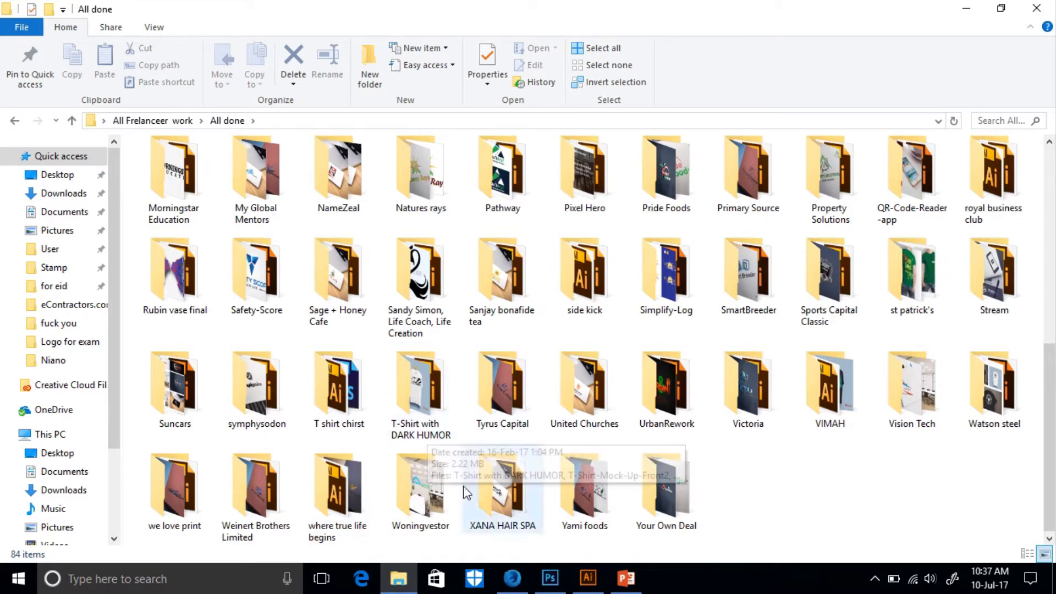
scroll(758, 460, up, 3)
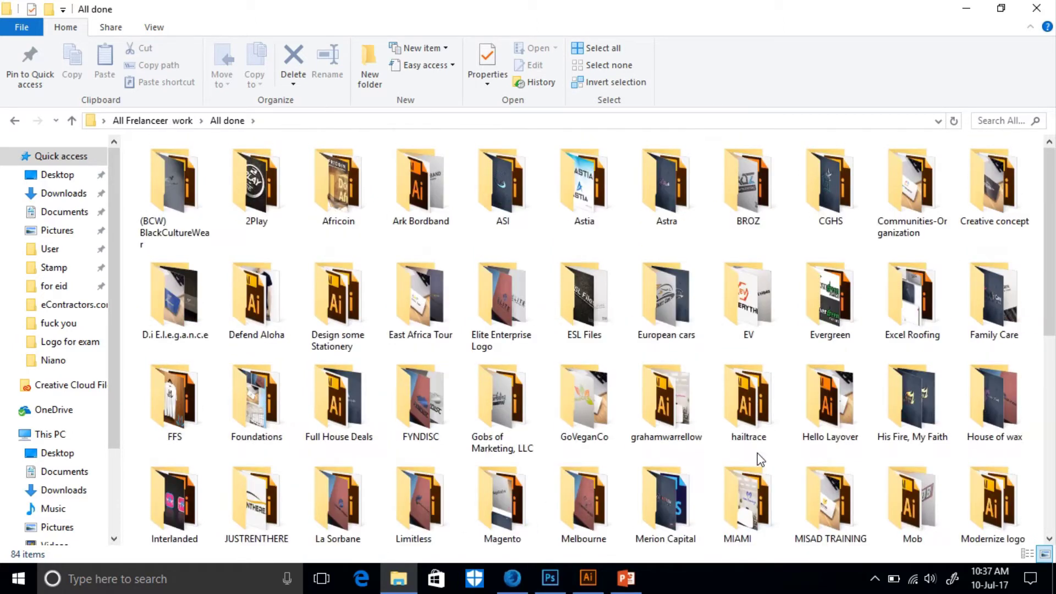
scroll(759, 459, down, 3)
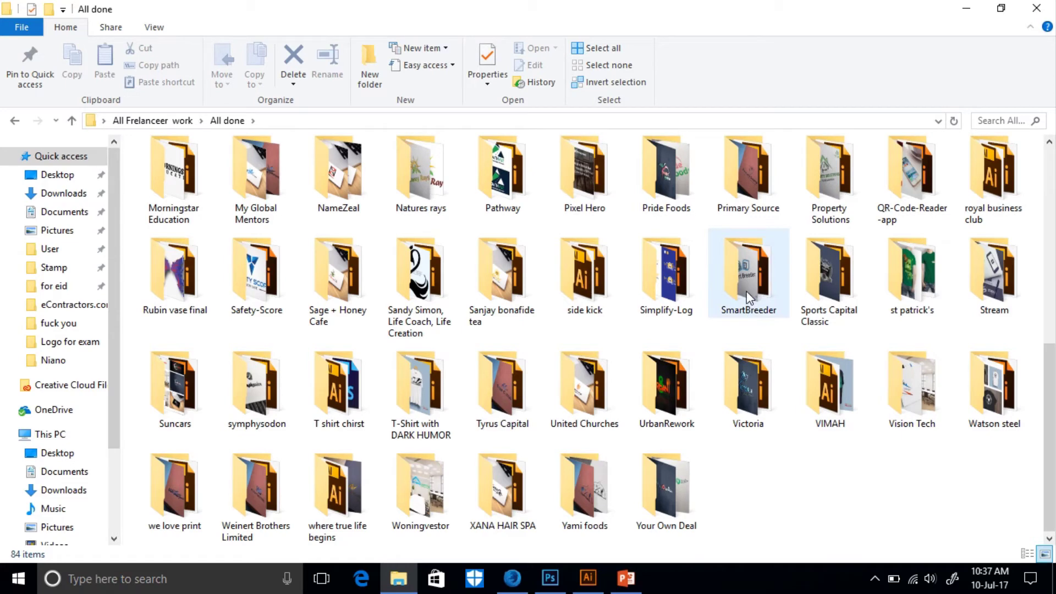
scroll(434, 286, up, 3)
scroll(369, 380, up, 1)
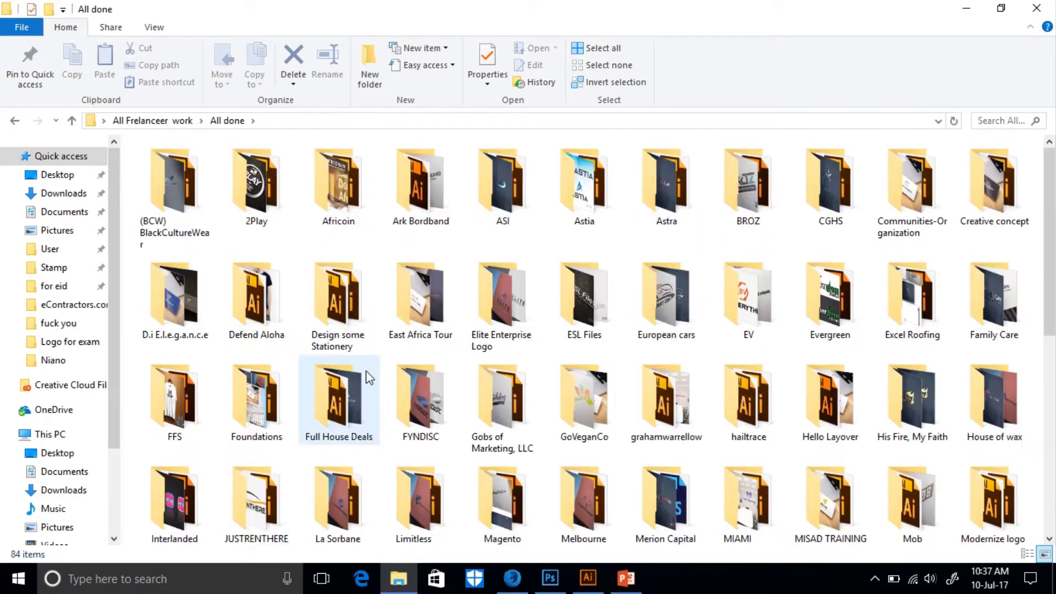
scroll(771, 330, down, 3)
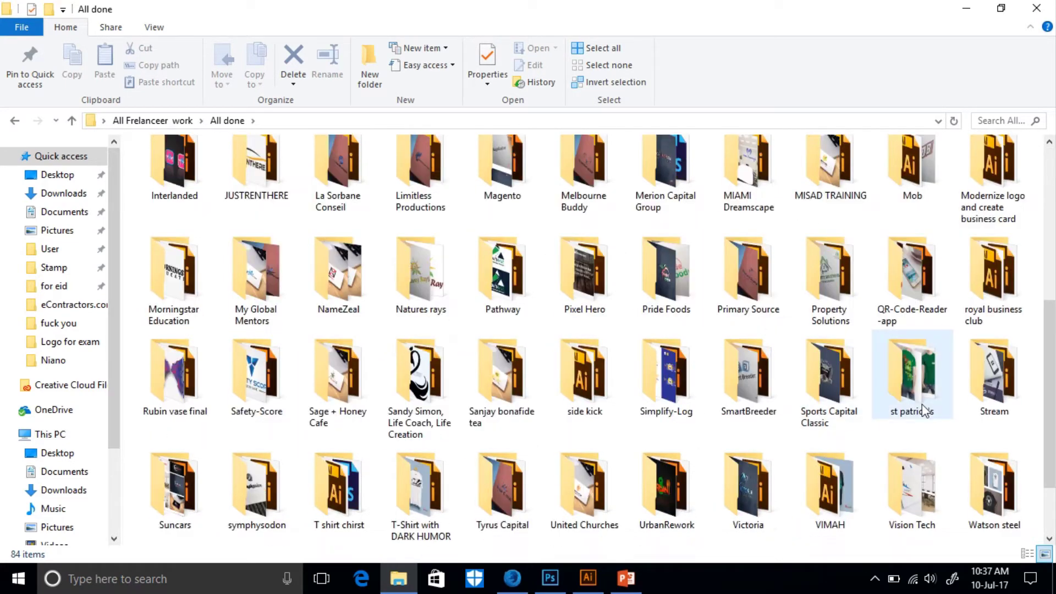
Step: Open the LoneStar Illustrator file from the LoneStar folder in "All Frelanceer work" and view its white artboard with the logo
click(71, 122)
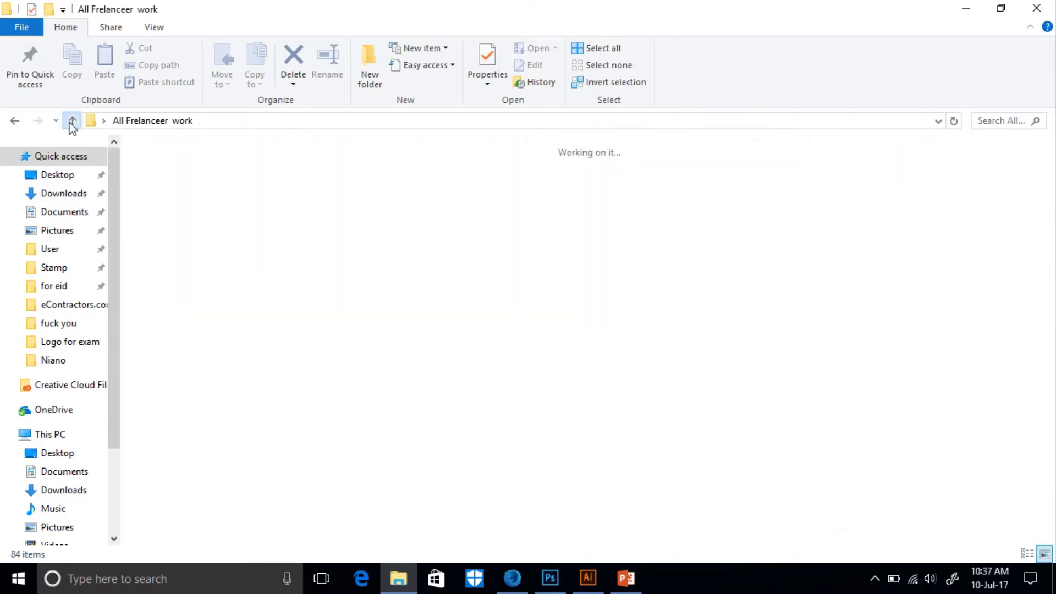
double_click(427, 198)
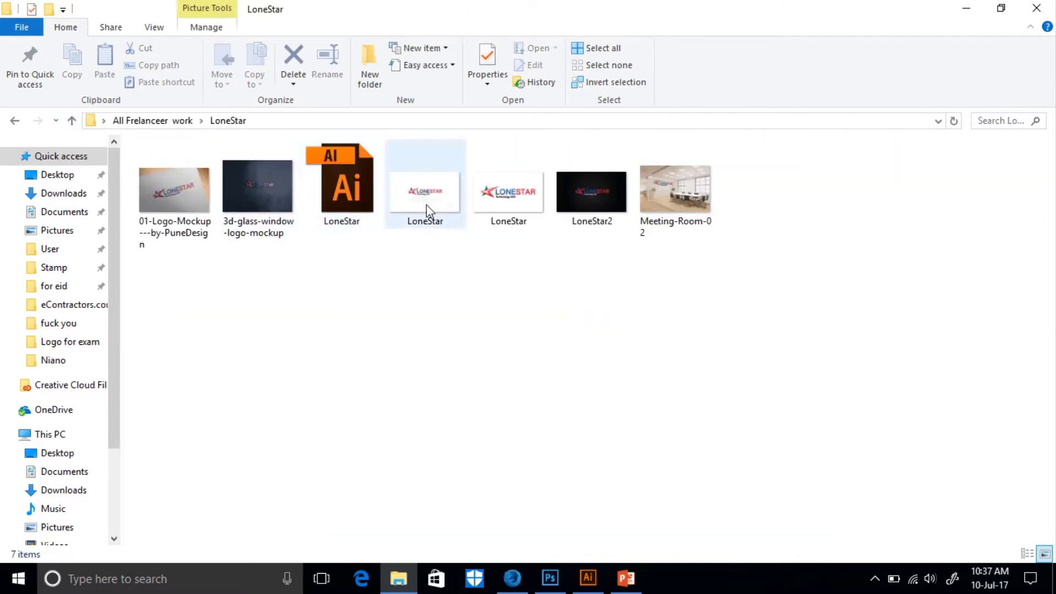
double_click(344, 187)
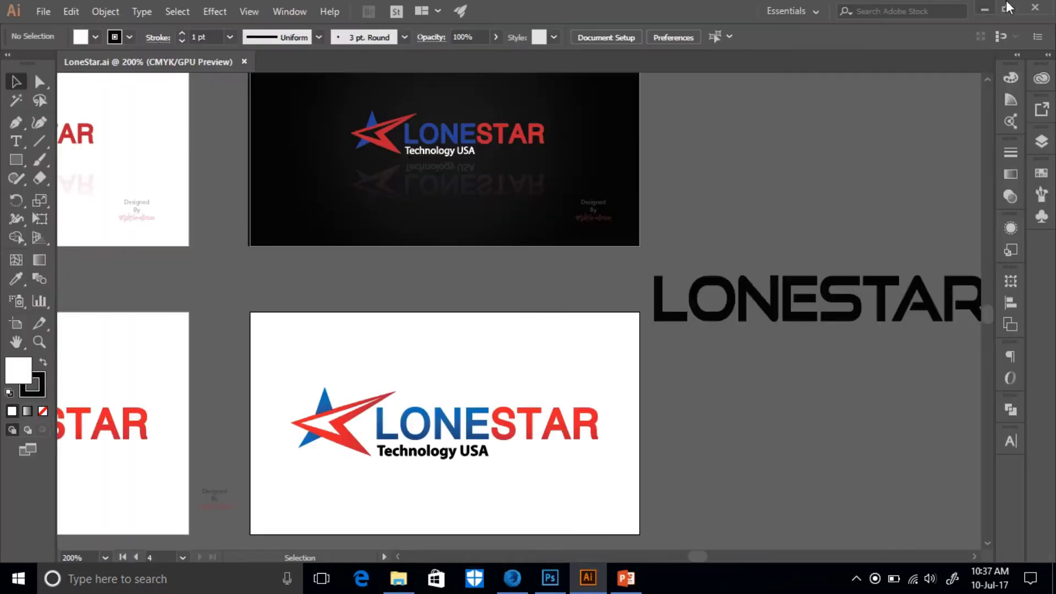
scroll(554, 306, down, 2)
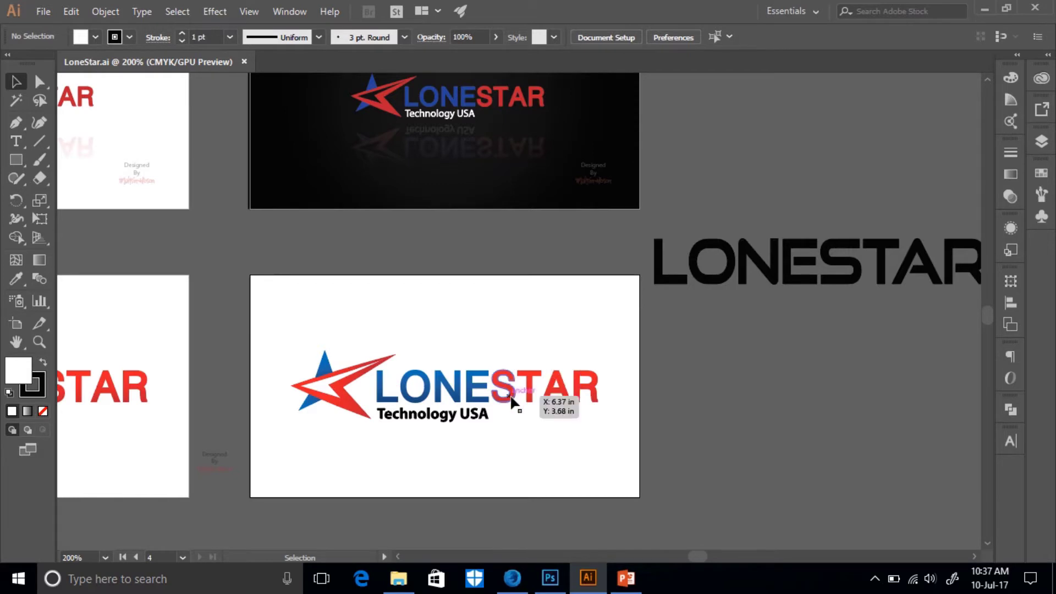
scroll(506, 401, down, 4)
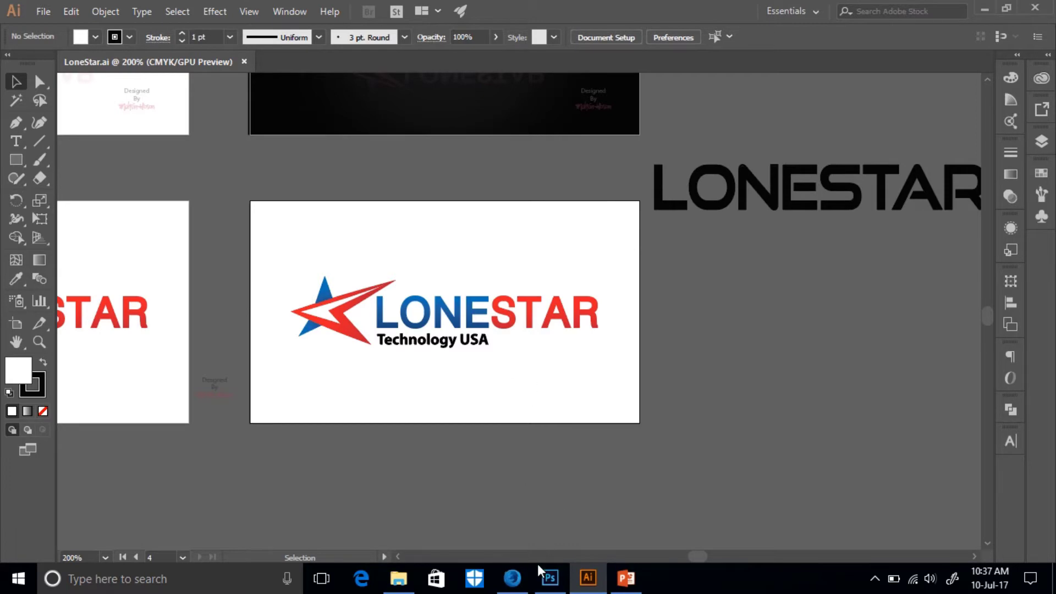
Step: Switch to Firefox and search the GraphicBurger site for "Logo"
click(513, 578)
scroll(617, 386, down, 2)
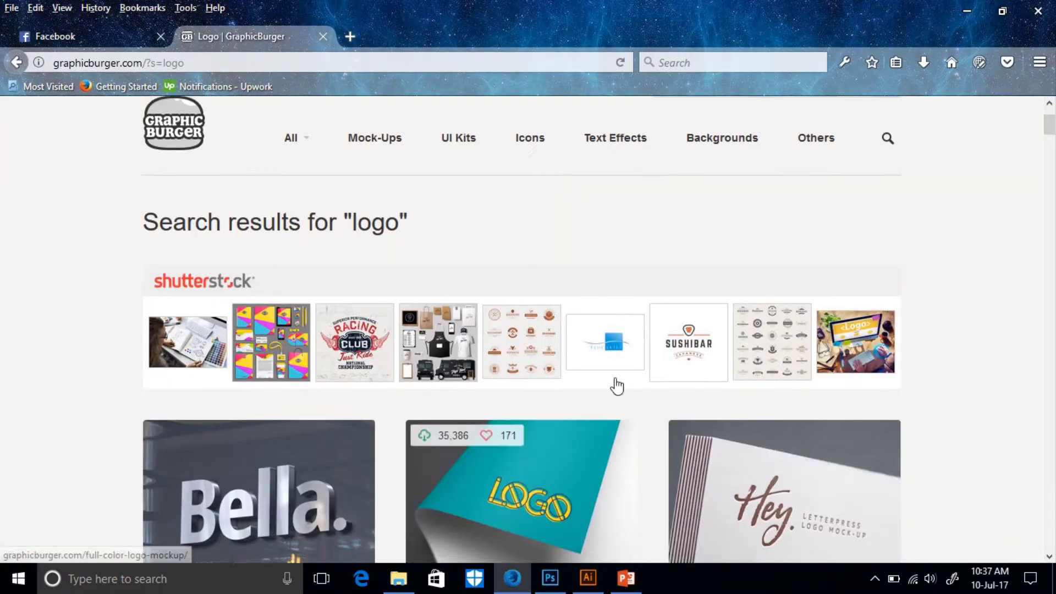
scroll(617, 387, up, 2)
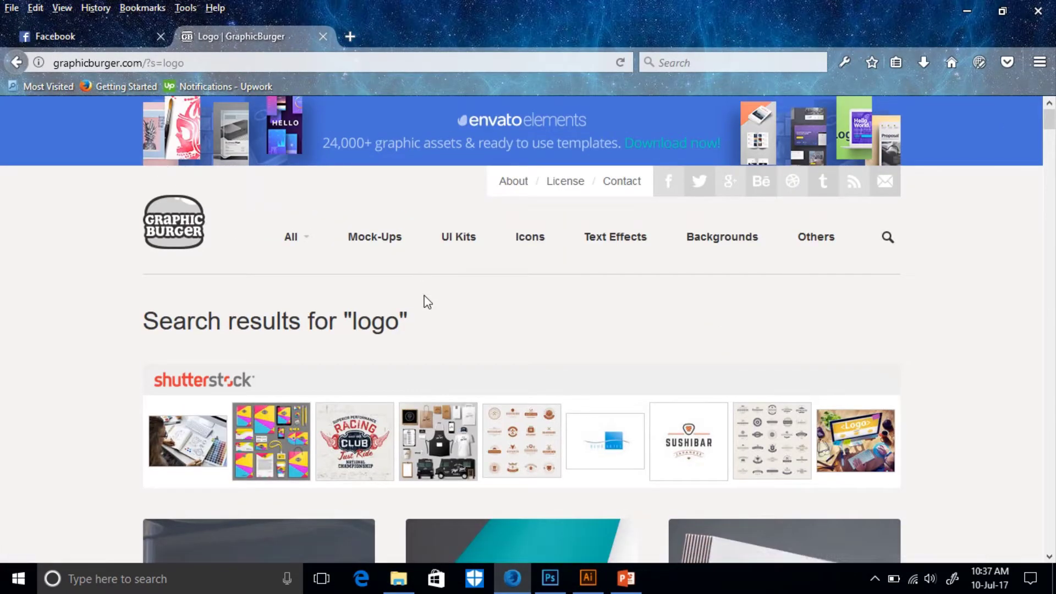
click(888, 238)
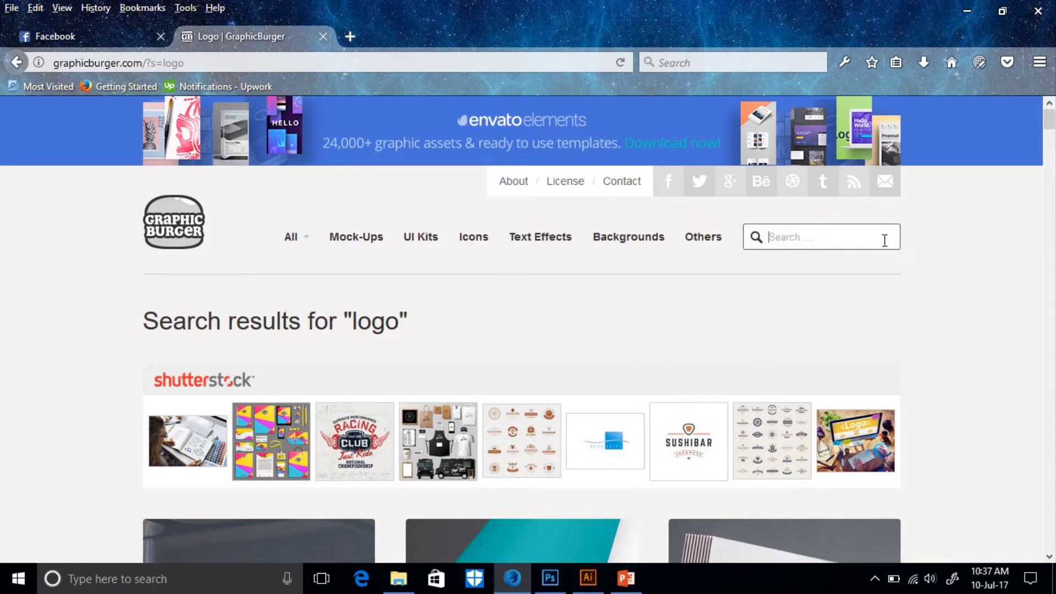
text(Logo)
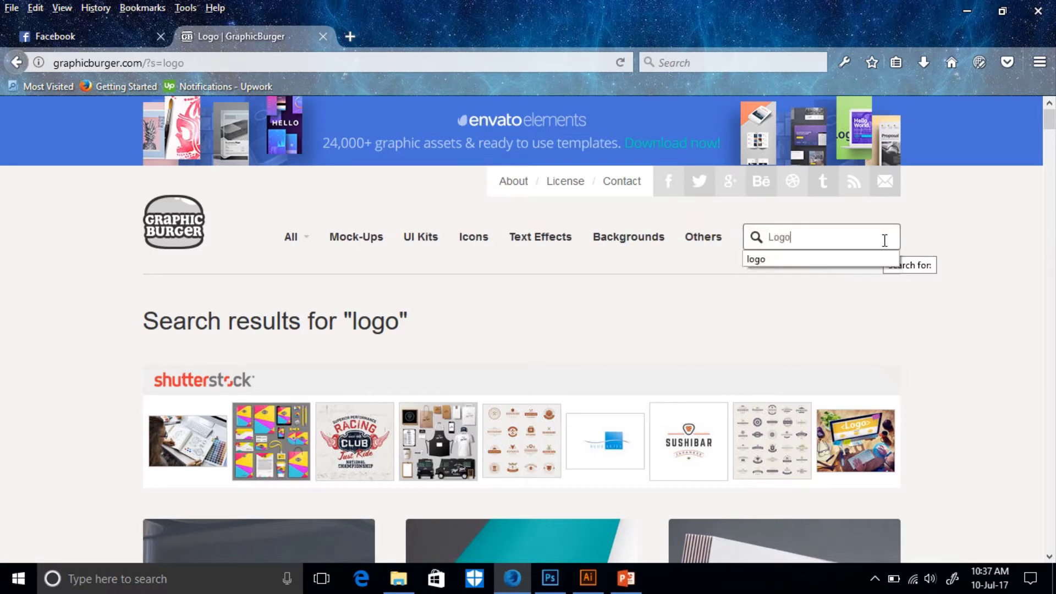
key(Return)
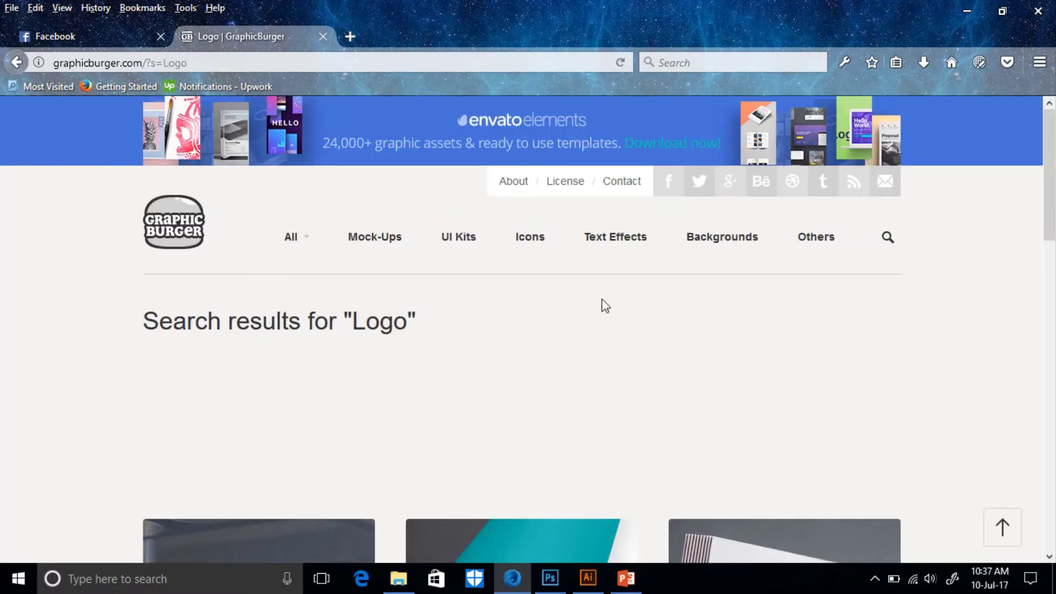
Step: Browse the logo search results and open the "Logo MockUps – Paper Edition" page
scroll(403, 330, down, 6)
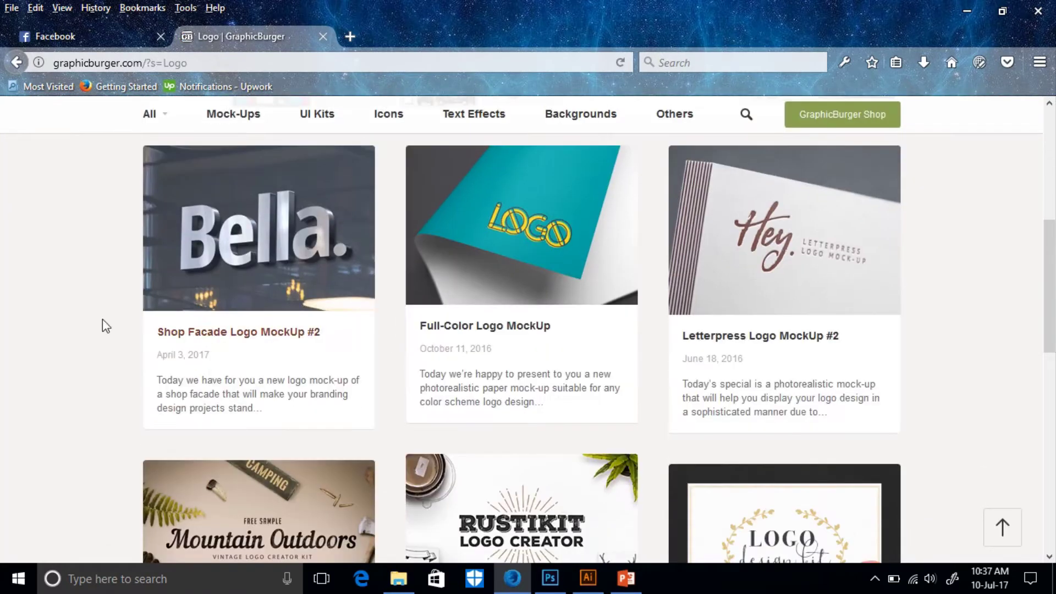
scroll(237, 302, up, 2)
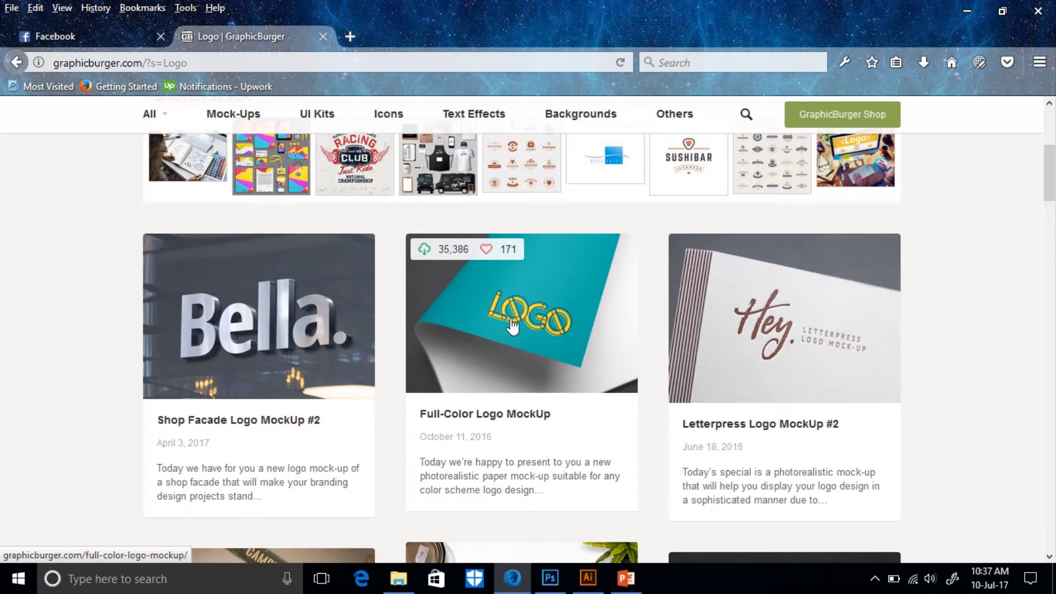
scroll(259, 363, down, 3)
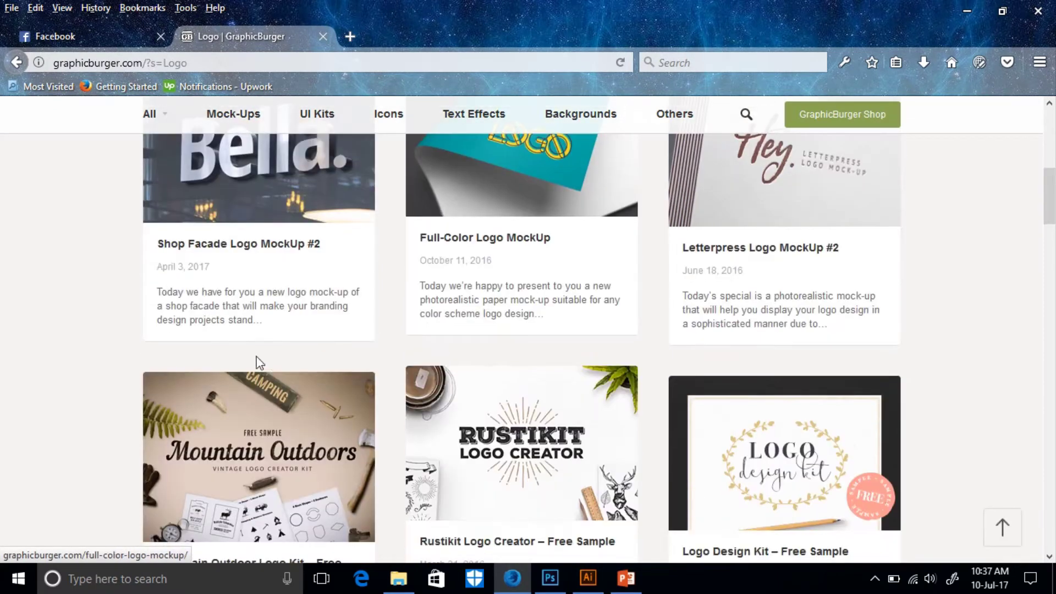
scroll(259, 364, down, 10)
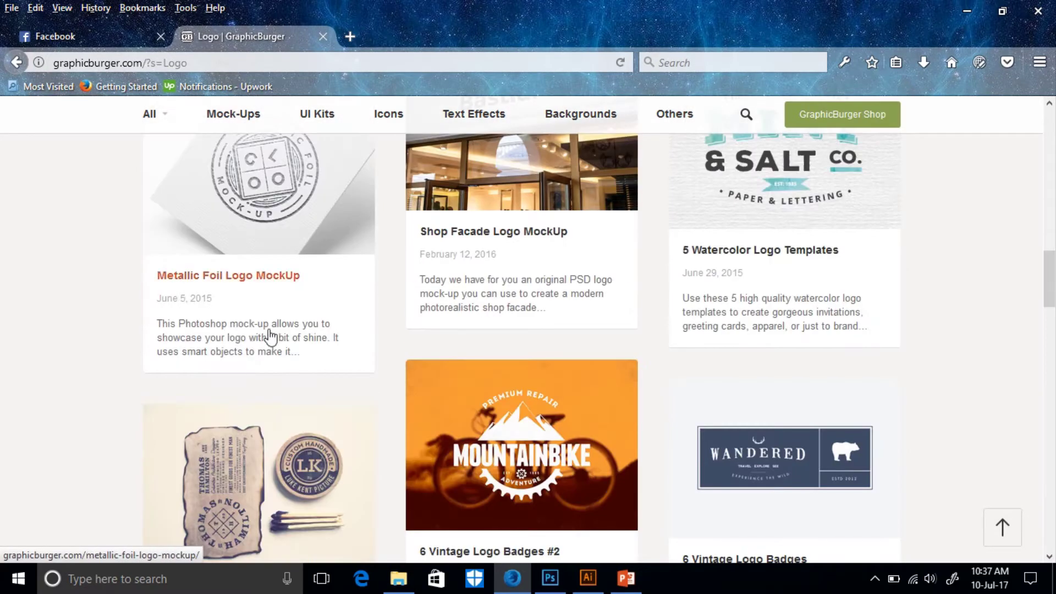
scroll(270, 337, up, 3)
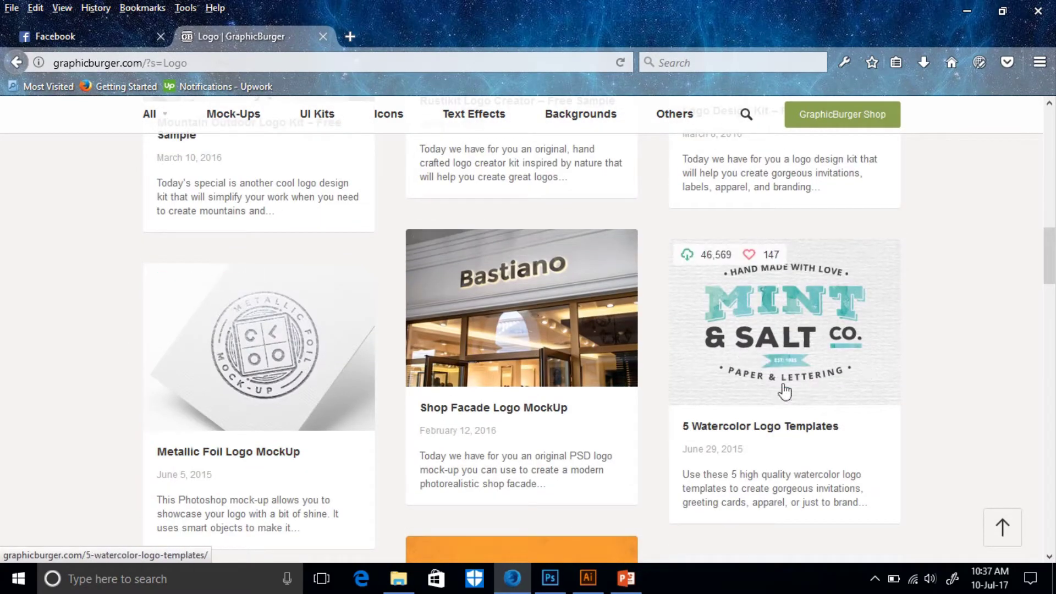
scroll(785, 391, down, 9)
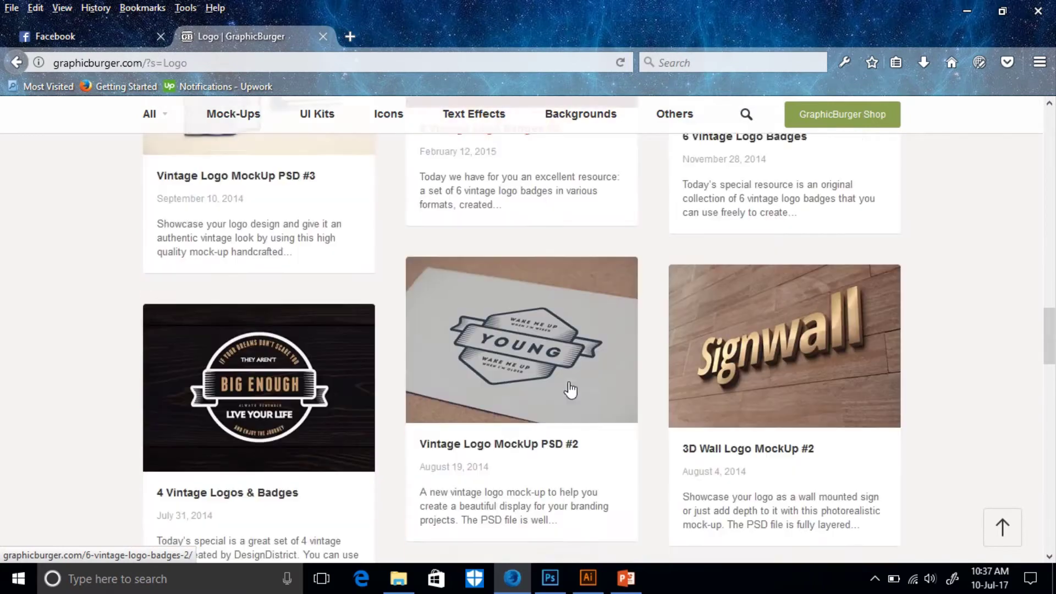
scroll(451, 374, down, 7)
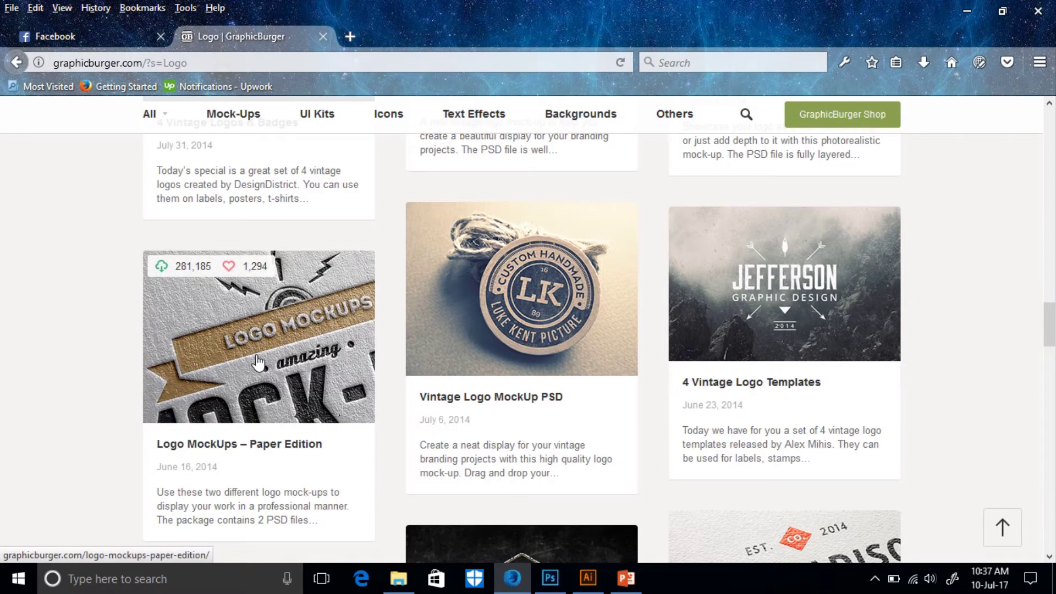
scroll(258, 363, down, 5)
scroll(258, 363, up, 3)
click(295, 301)
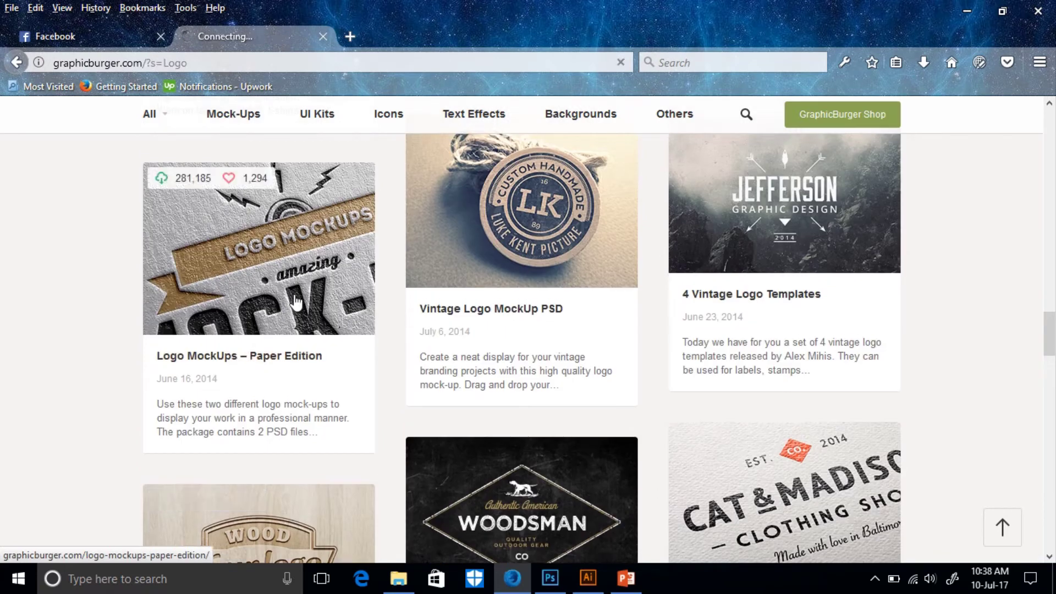
Step: Examine the preview images on the "Logo MockUps – Paper Edition" page
scroll(328, 416, down, 5)
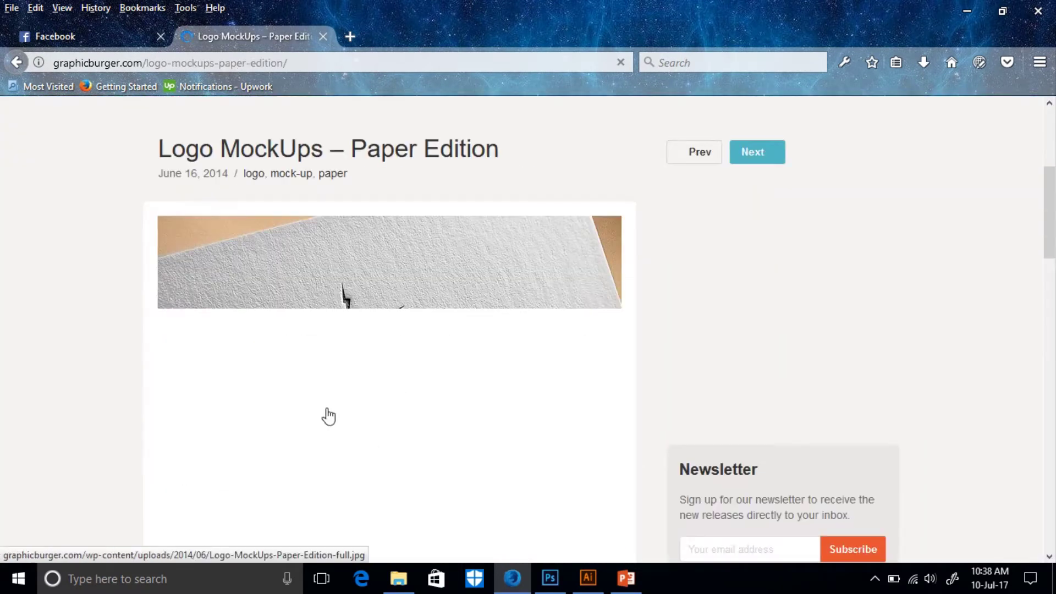
scroll(286, 380, down, 1)
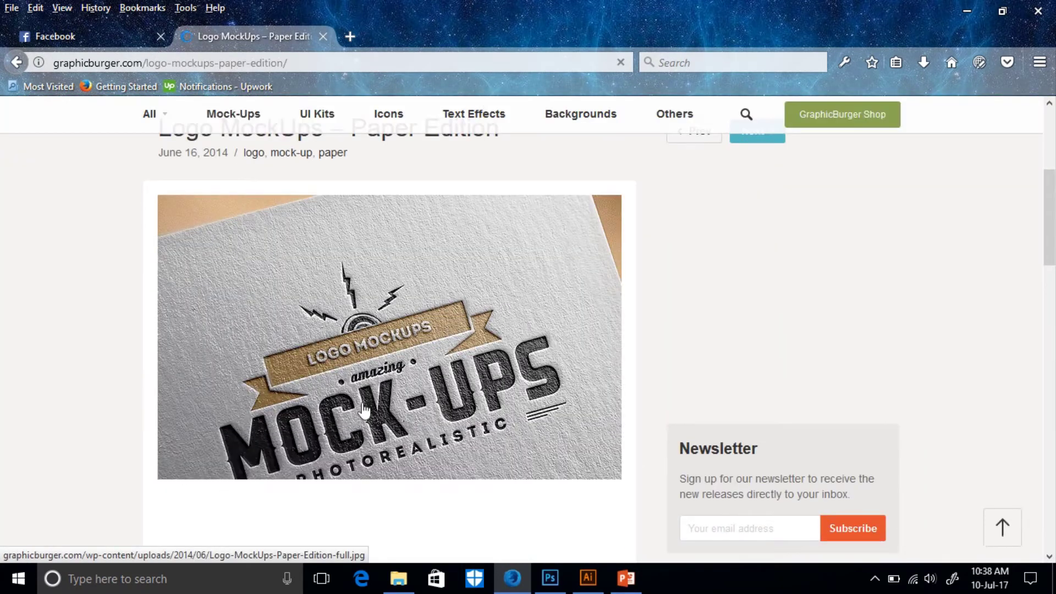
scroll(363, 410, down, 6)
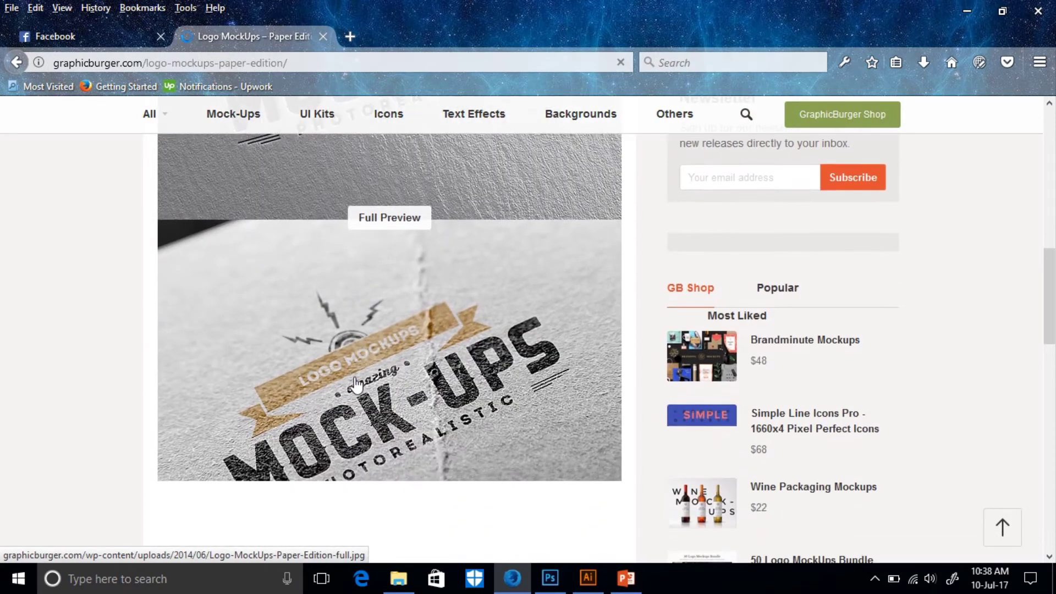
scroll(355, 385, down, 3)
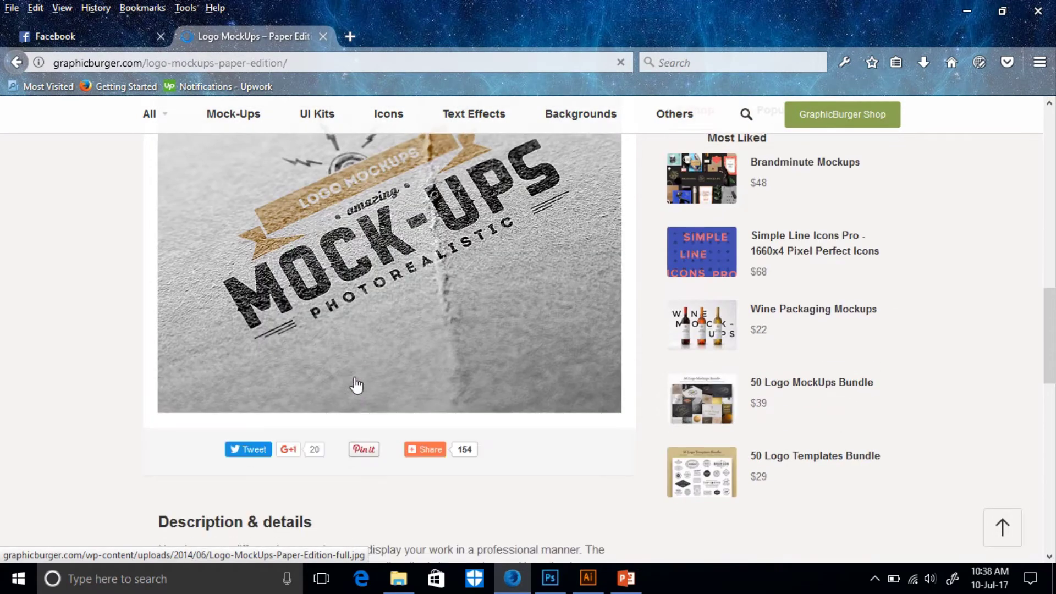
scroll(357, 385, down, 1)
scroll(356, 385, up, 11)
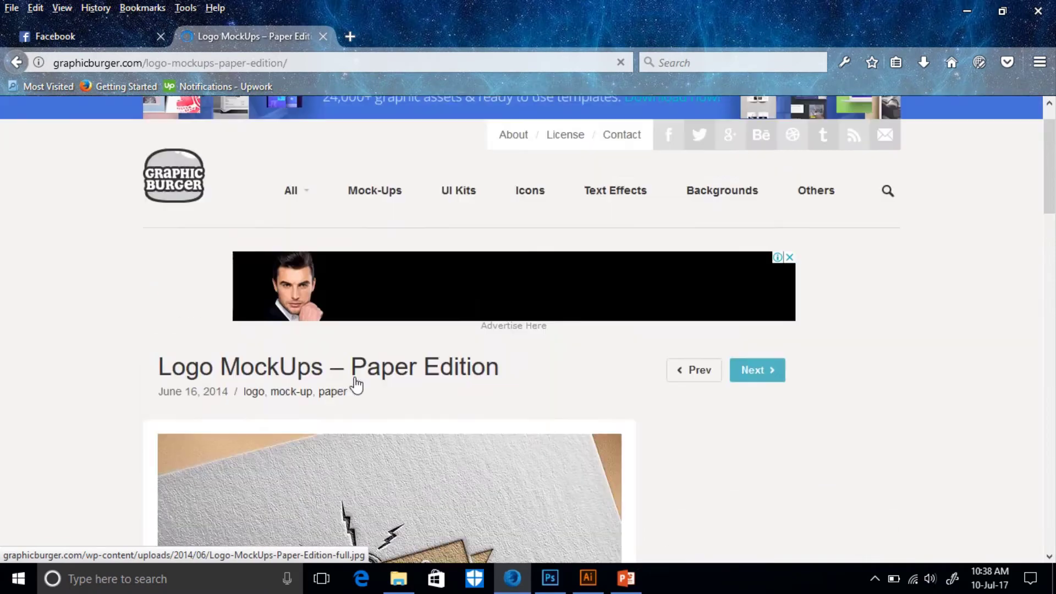
Step: Review the description, file details and preview images on the "Logo MockUps – Paper Edition" page down to the download option
scroll(356, 385, down, 13)
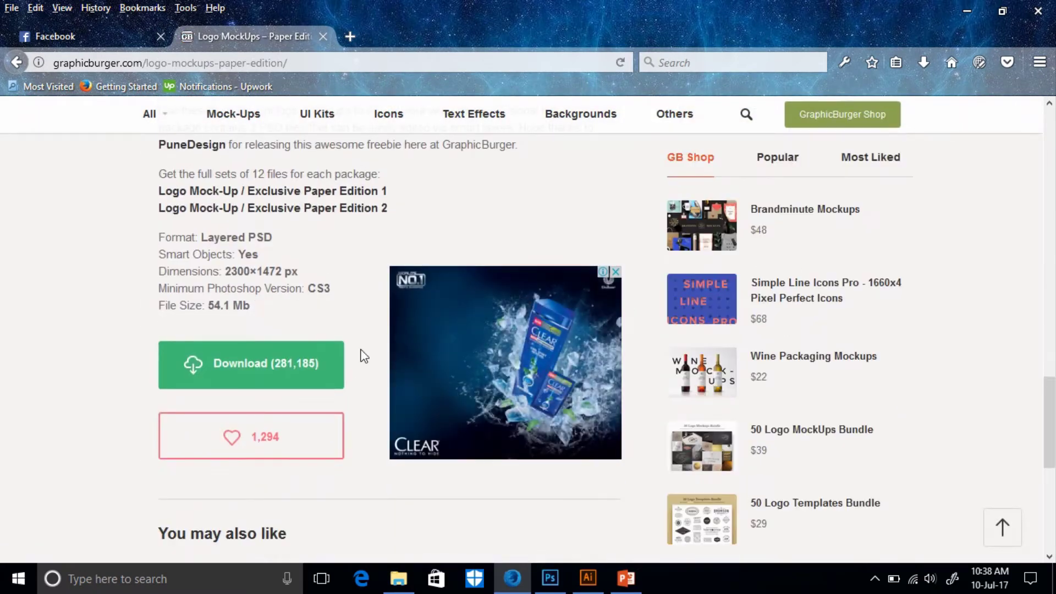
scroll(384, 394, down, 6)
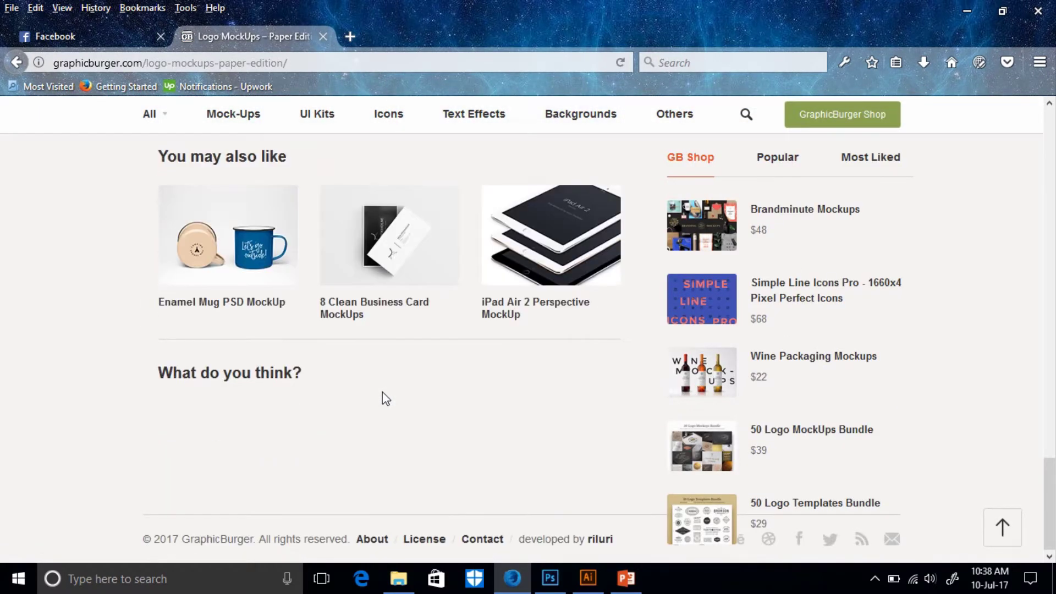
scroll(381, 391, up, 6)
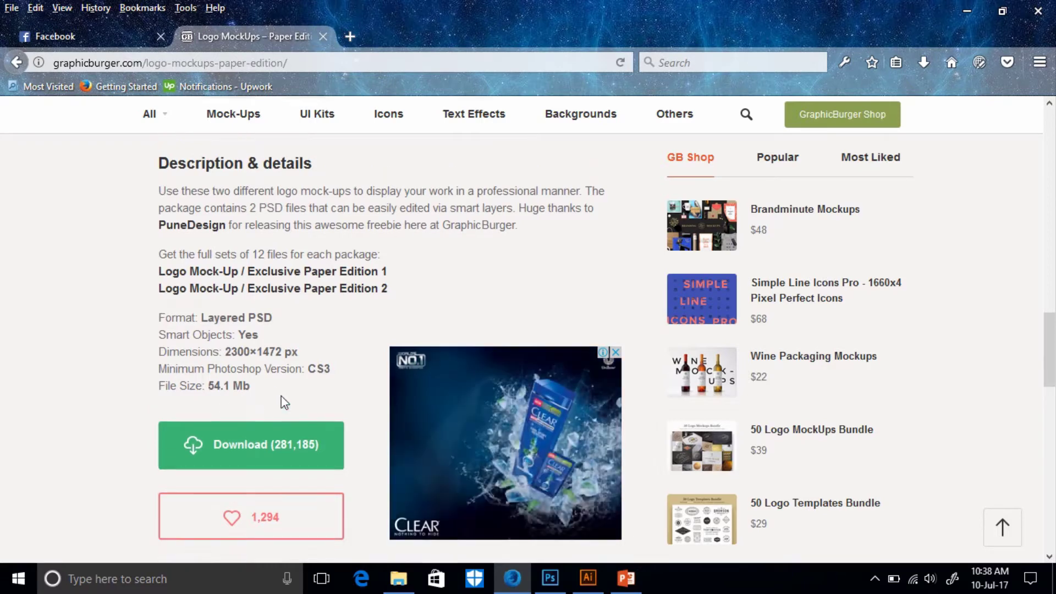
scroll(281, 400, up, 3)
scroll(281, 395, up, 4)
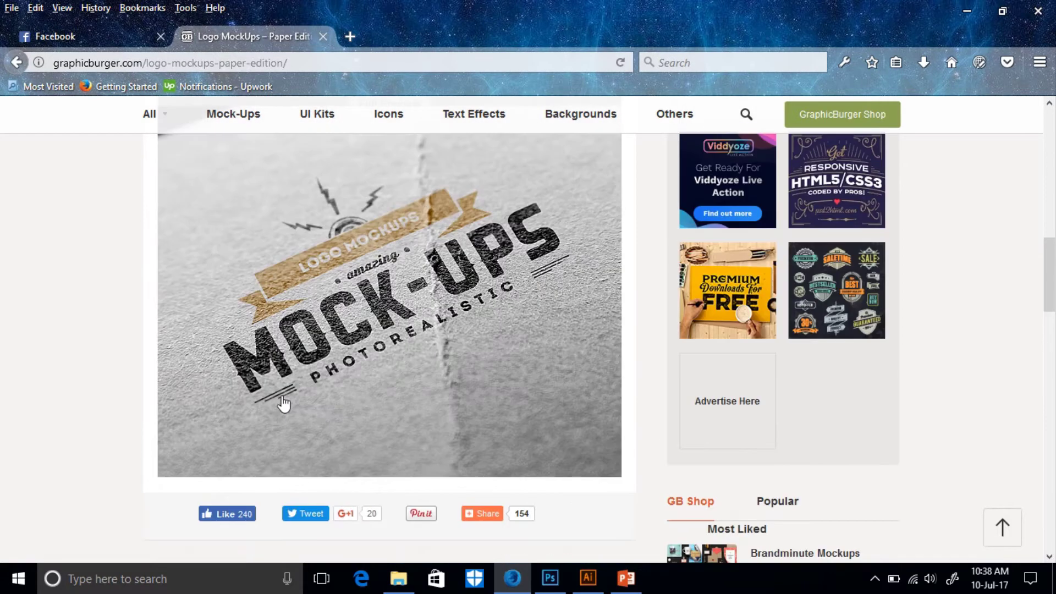
scroll(281, 395, down, 6)
scroll(314, 371, down, 5)
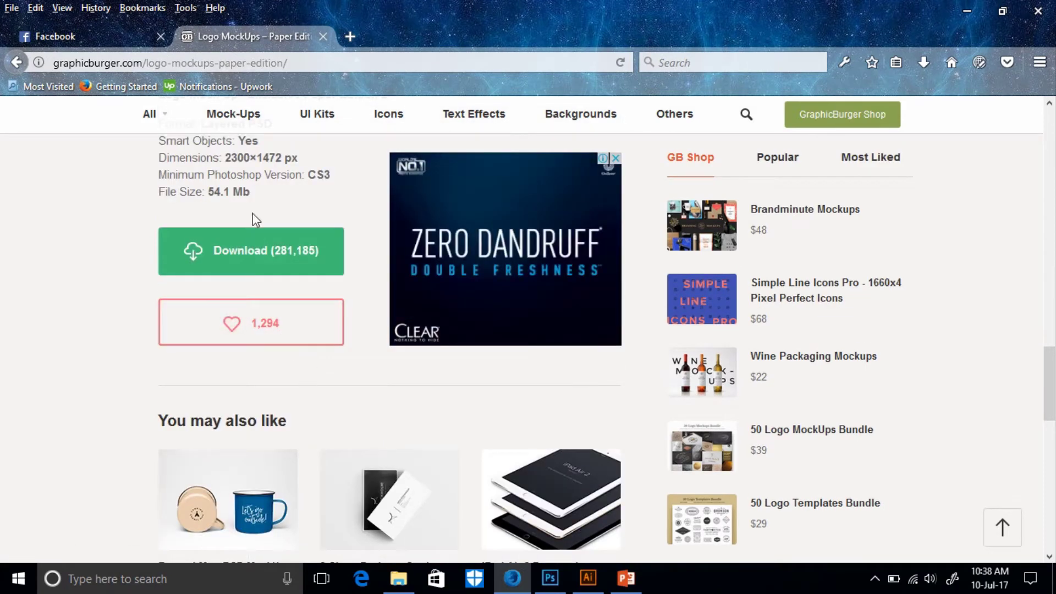
click(253, 251)
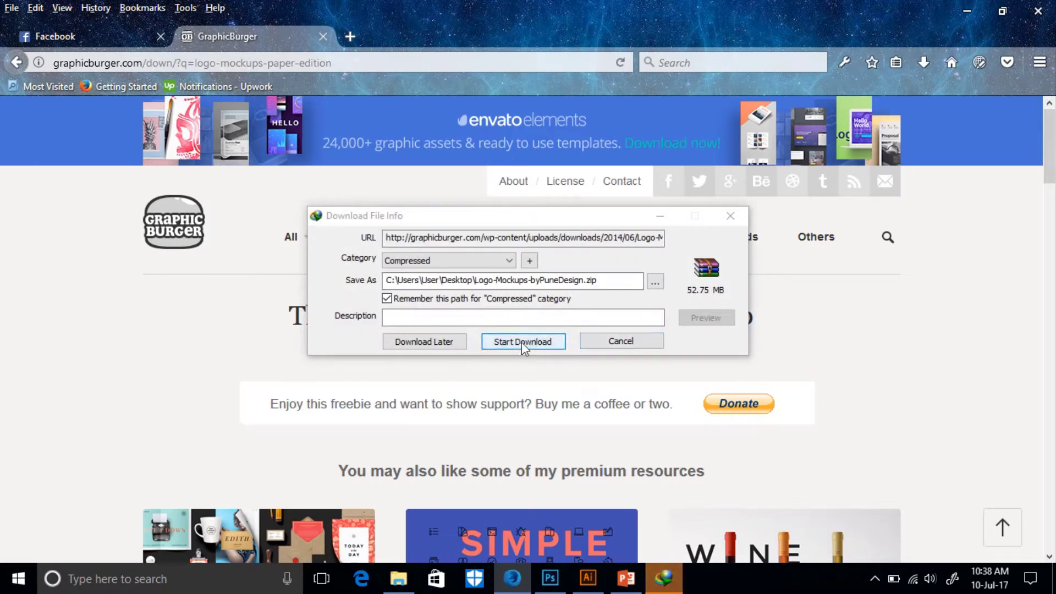
click(514, 351)
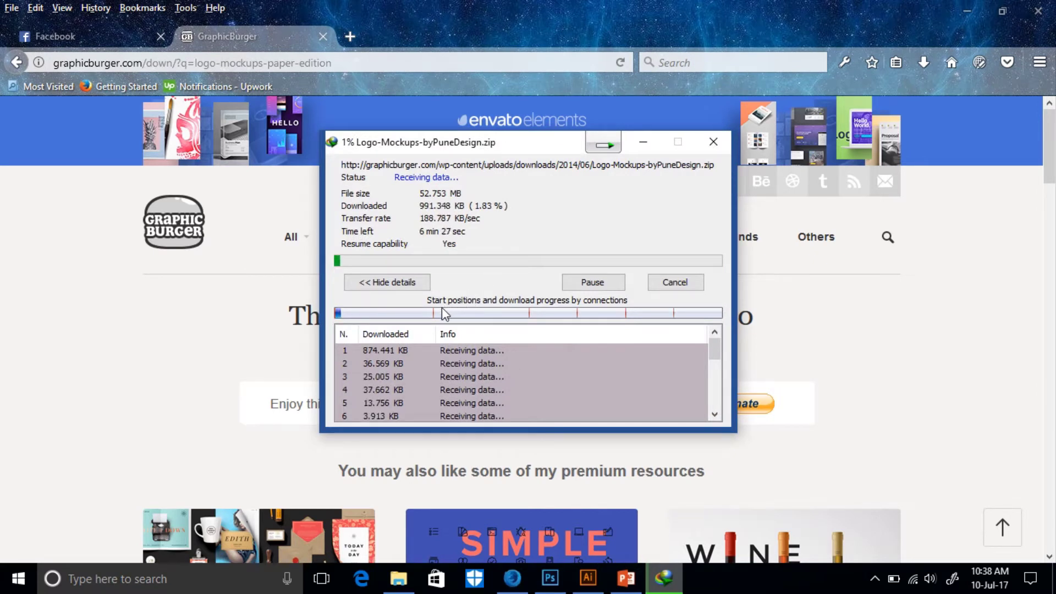
click(675, 282)
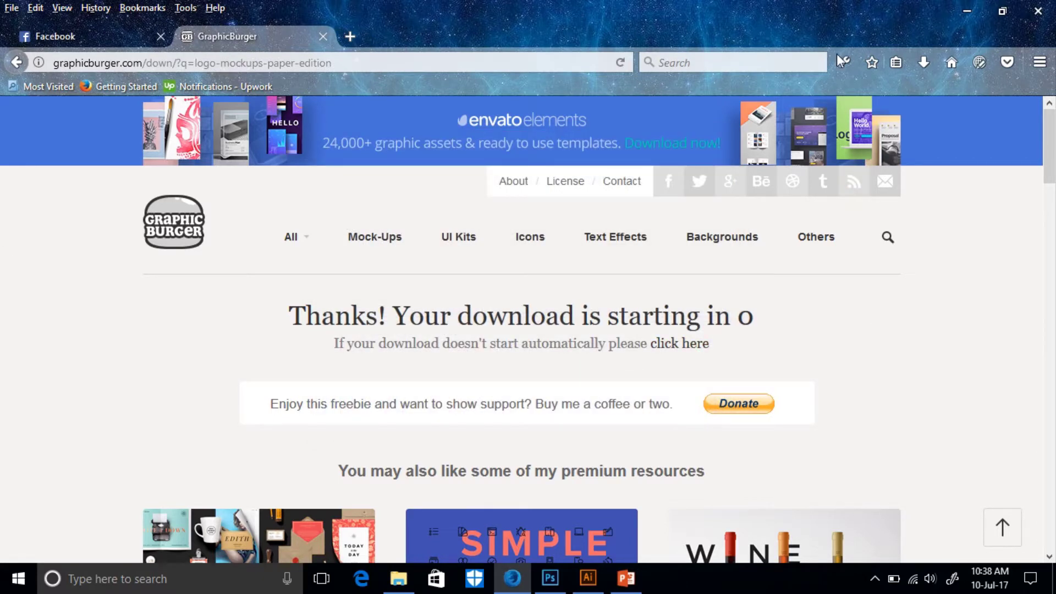
Step: Minimize the open windows to reach the desktop and move the Free_Business_Card_Mockup_by_Bobboz archive away from the other business card archive
click(963, 8)
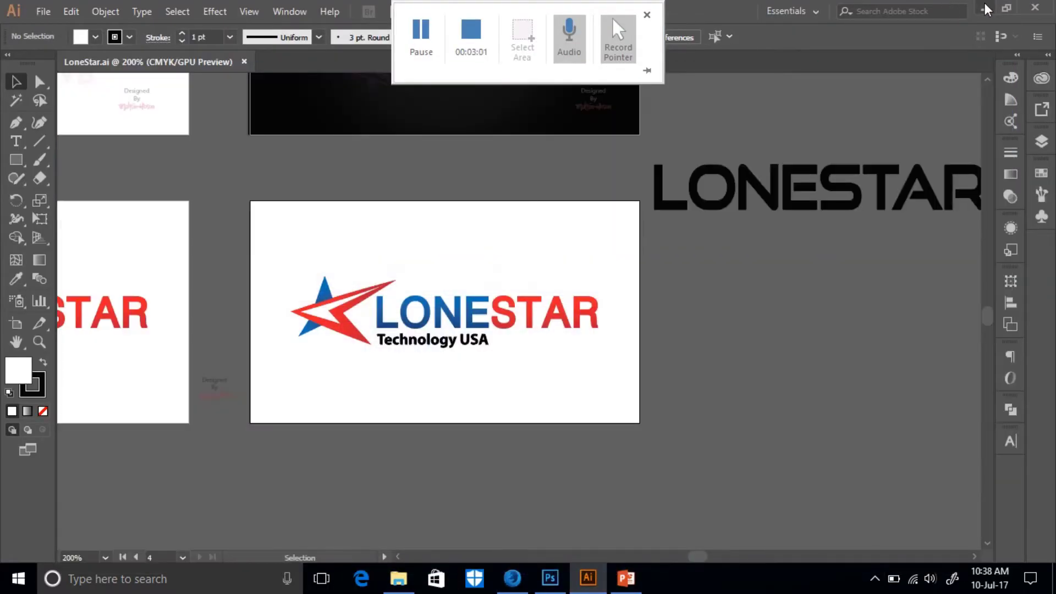
click(984, 8)
click(965, 7)
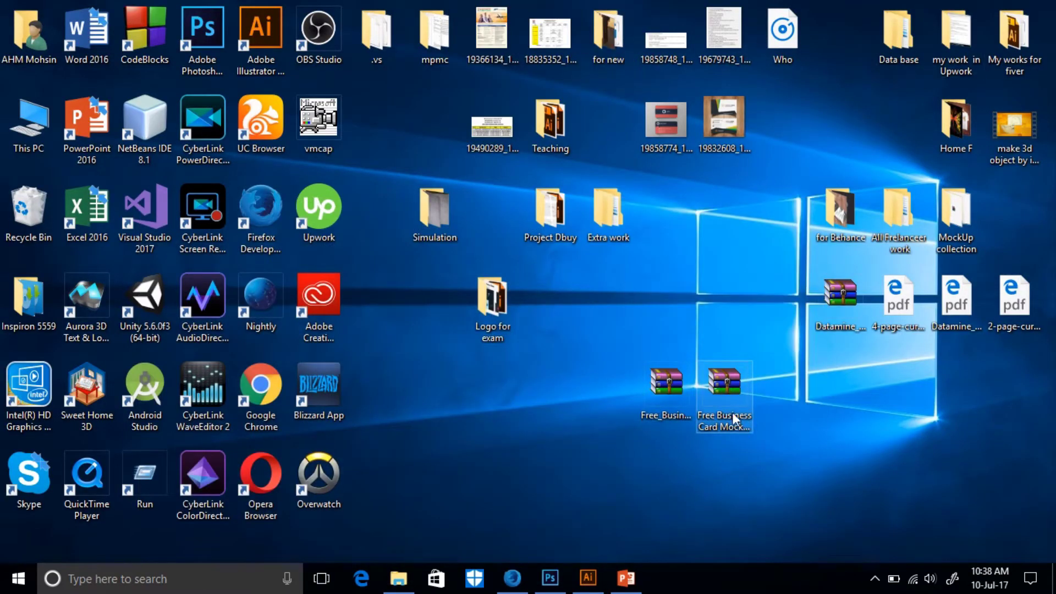
drag(666, 391, 550, 390)
click(590, 465)
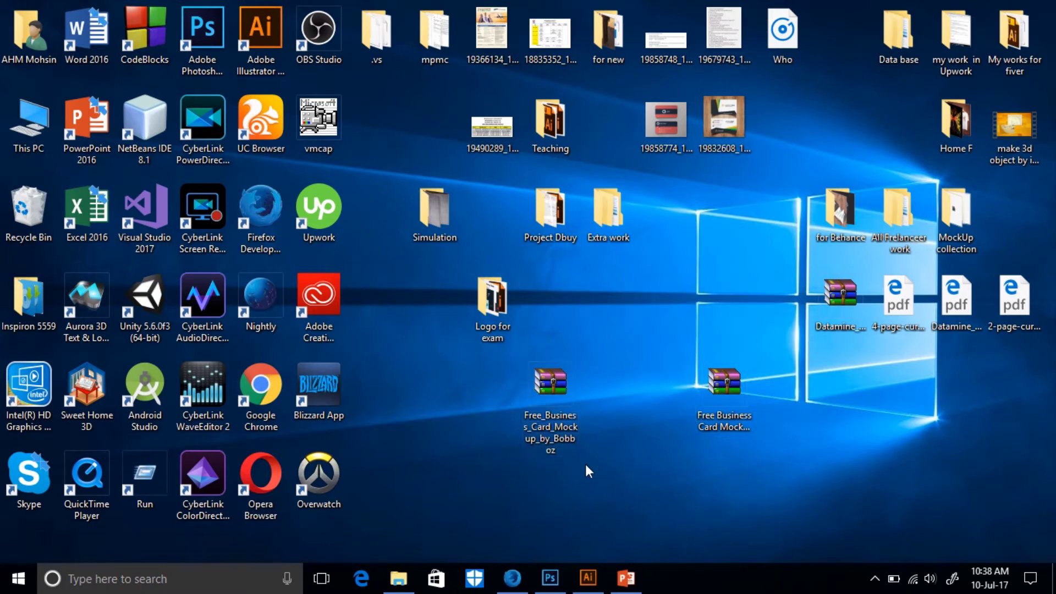
Step: Inspect the mockup folder inside the Free_Business_Card_Mockup_by_Bobboz archive and close the archive
double_click(551, 397)
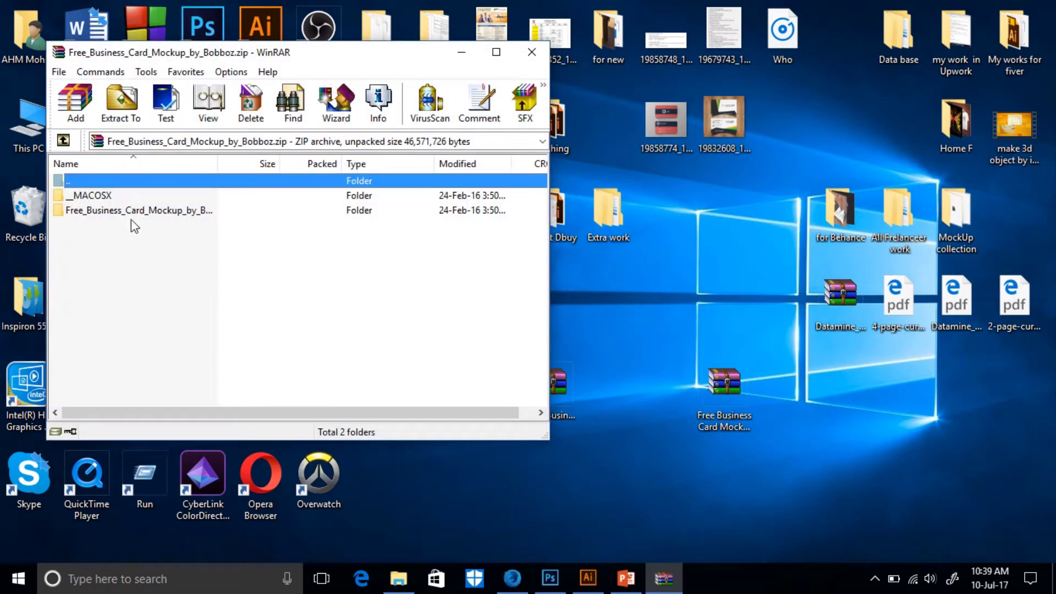
click(194, 214)
double_click(194, 214)
key(BackSpace)
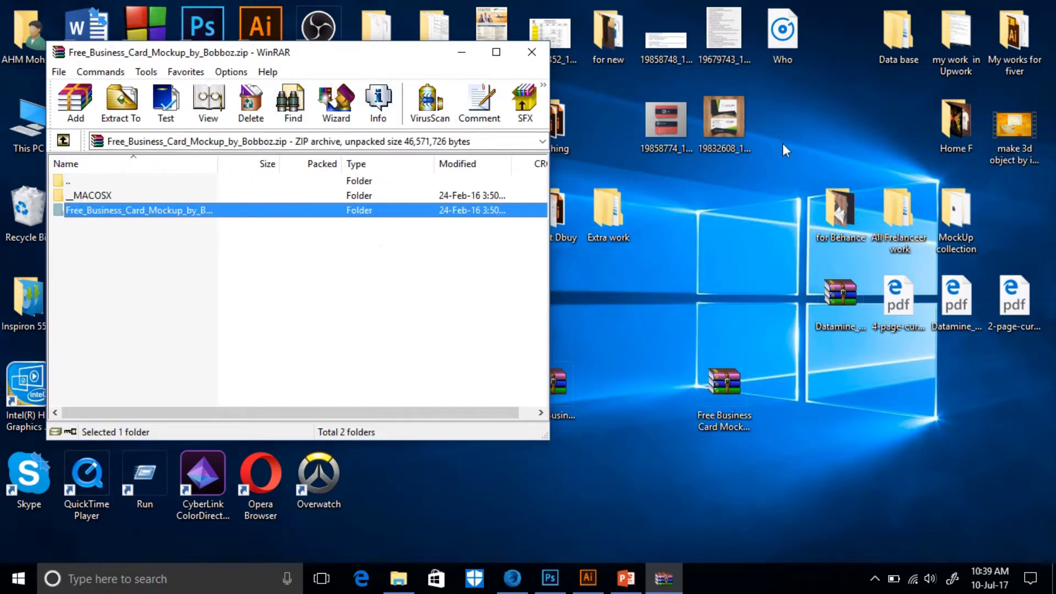
drag(385, 52, 336, 55)
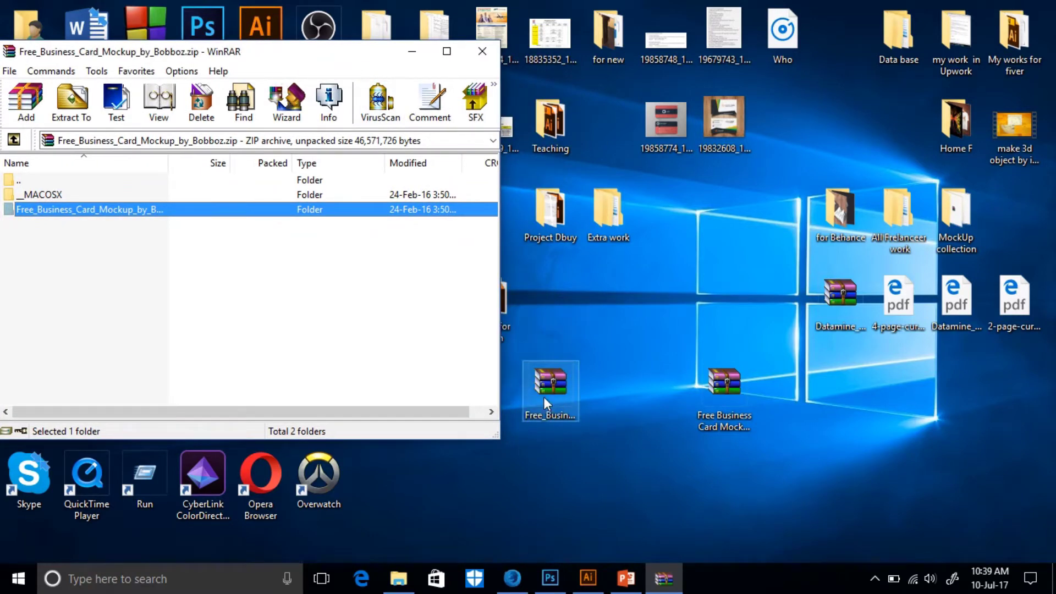
drag(187, 51, 362, 62)
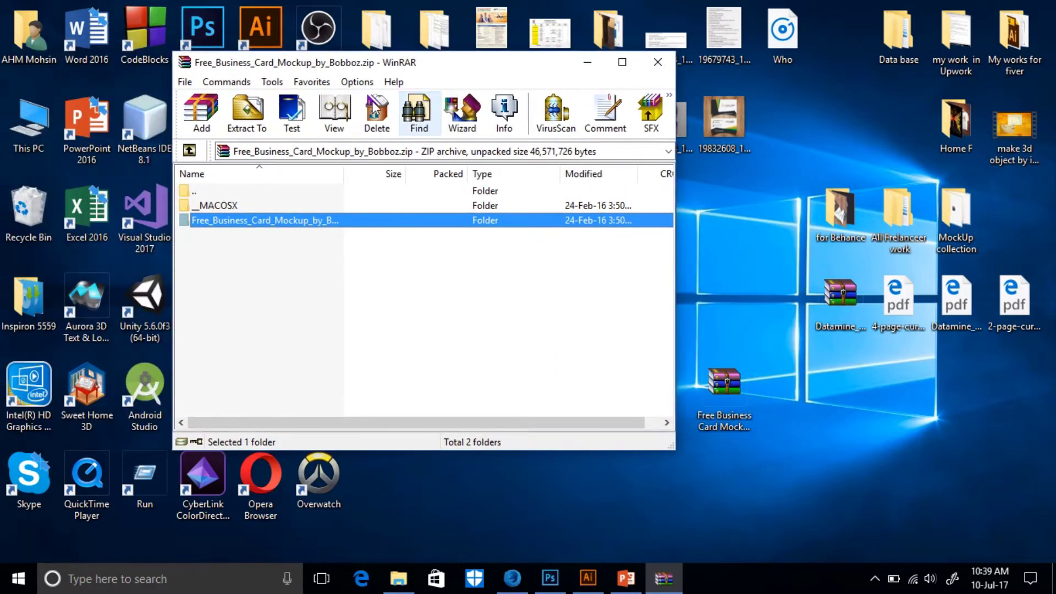
double_click(330, 220)
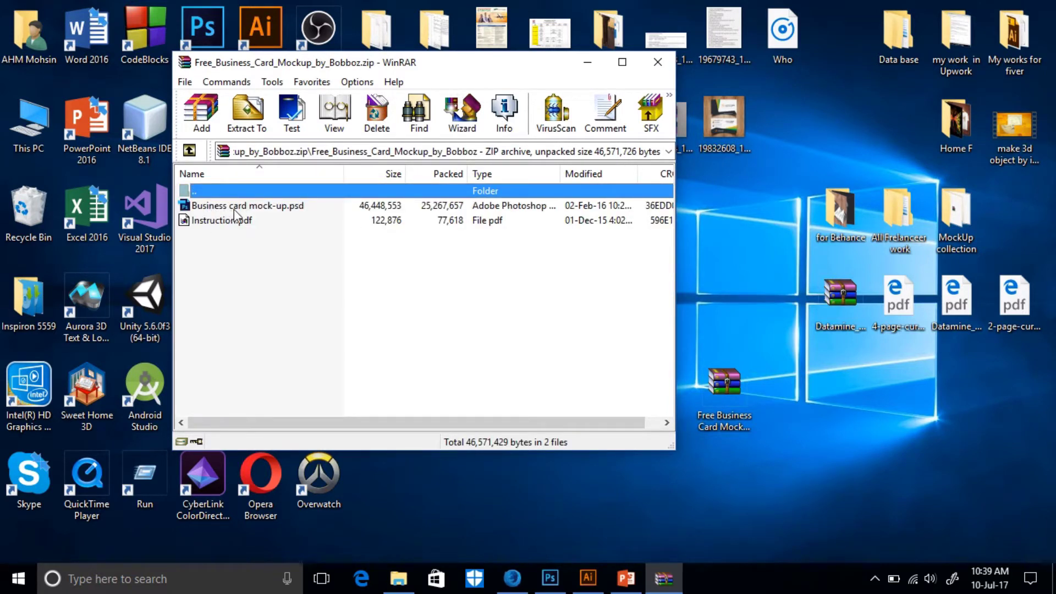
click(654, 68)
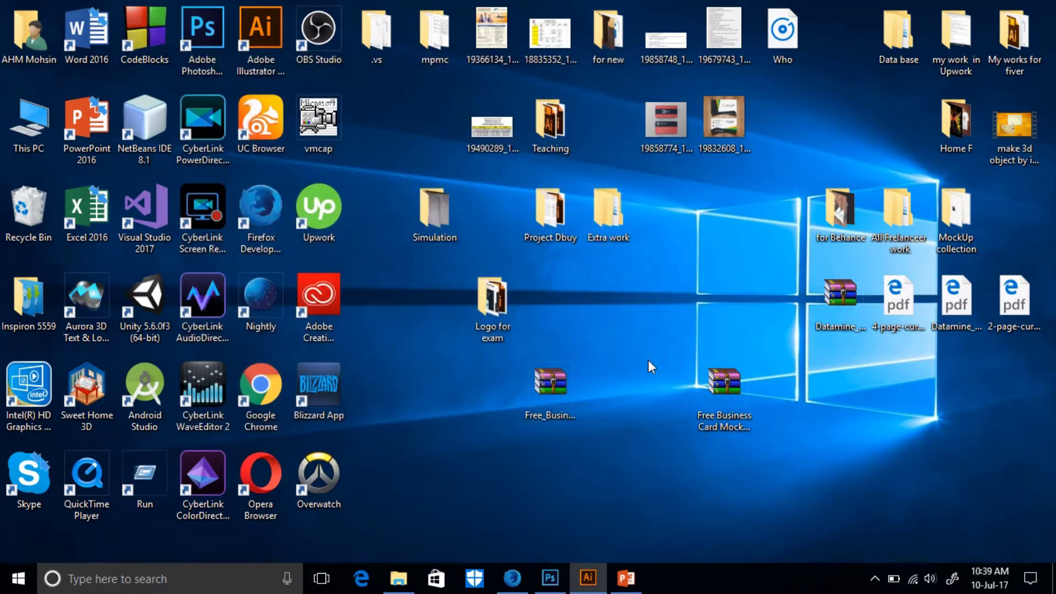
Step: View Horizontal Business Card Mockup.psd from the Free Business Card Mockup archive in Photoshop
double_click(724, 395)
double_click(259, 208)
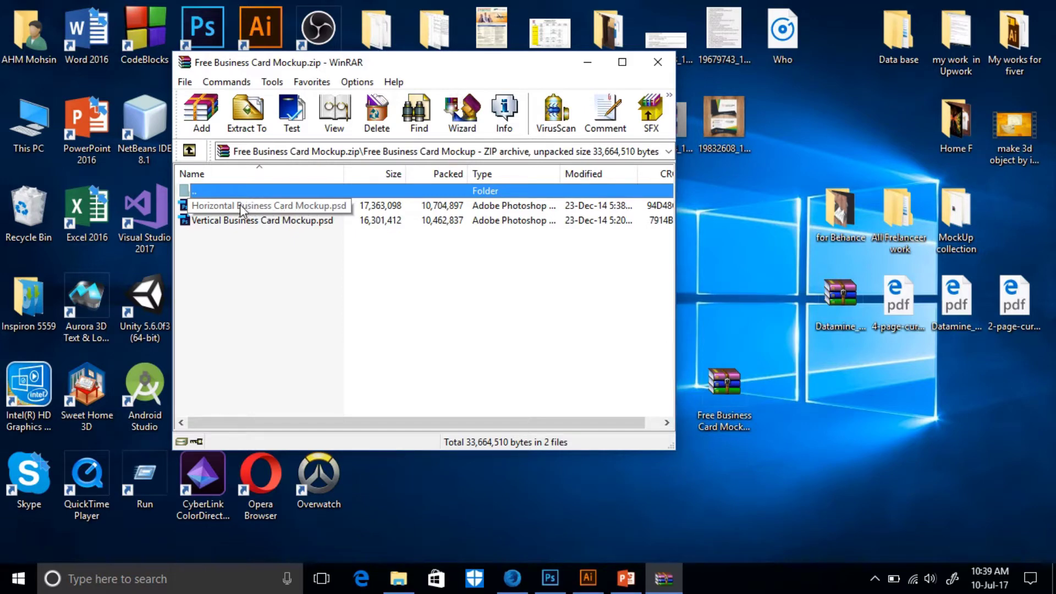
double_click(241, 206)
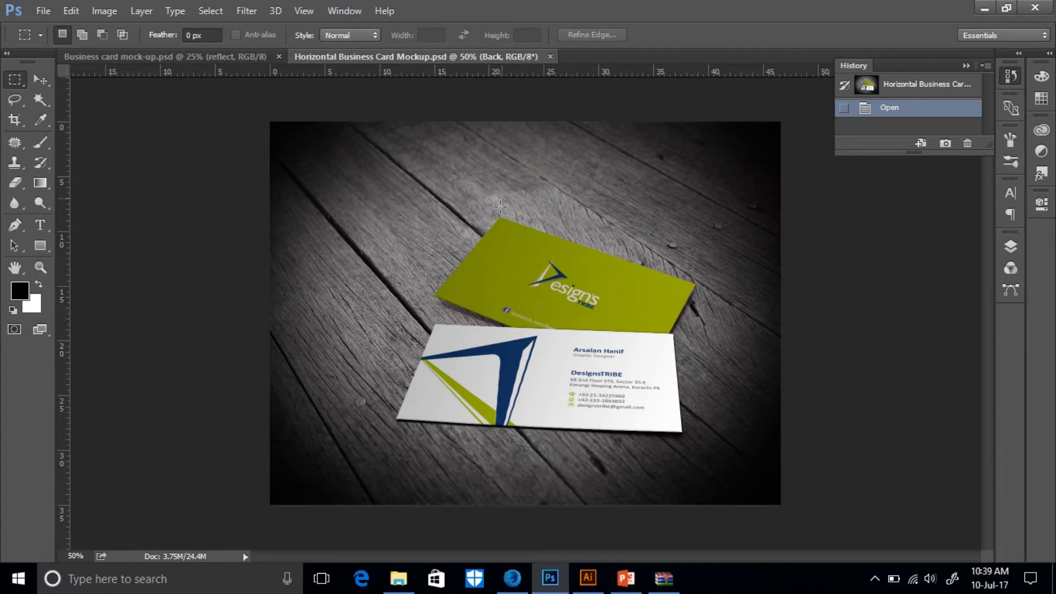
Step: Close both business card mockup documents, minimize Photoshop and close the Free Business Card Mockup archive
click(550, 57)
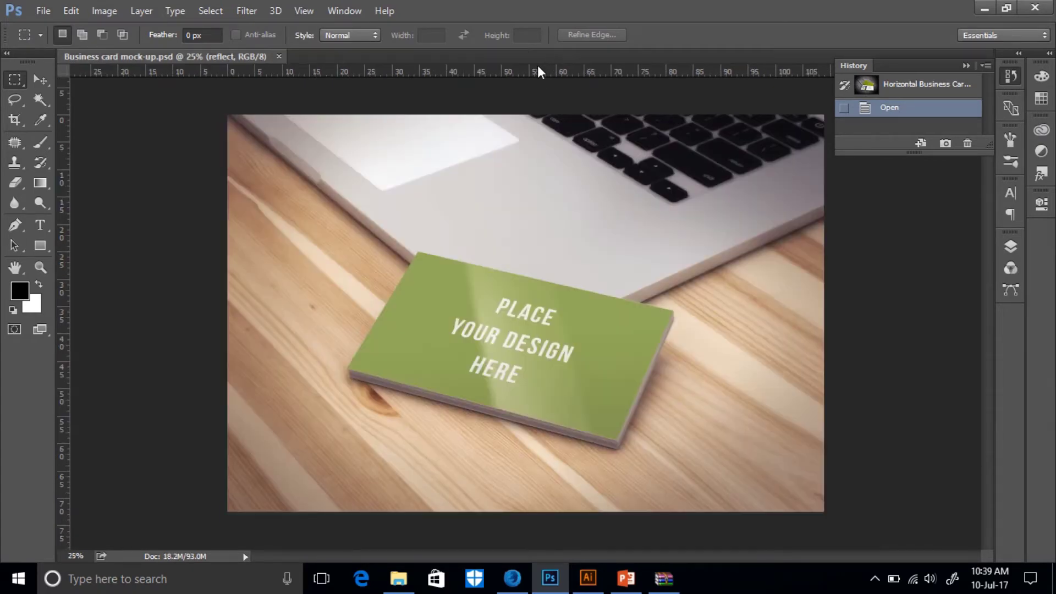
click(279, 56)
click(983, 8)
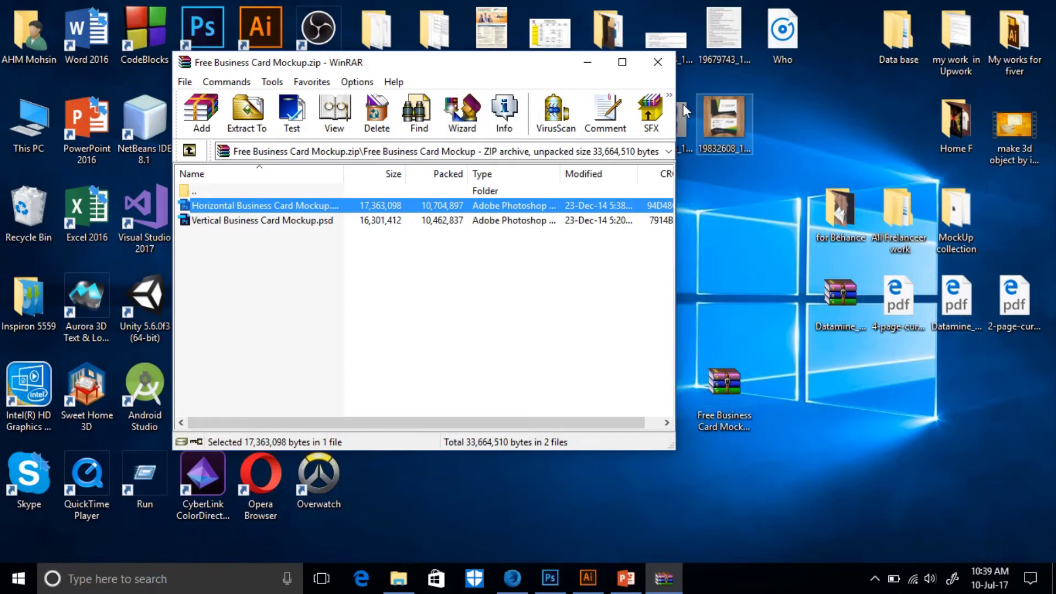
click(658, 58)
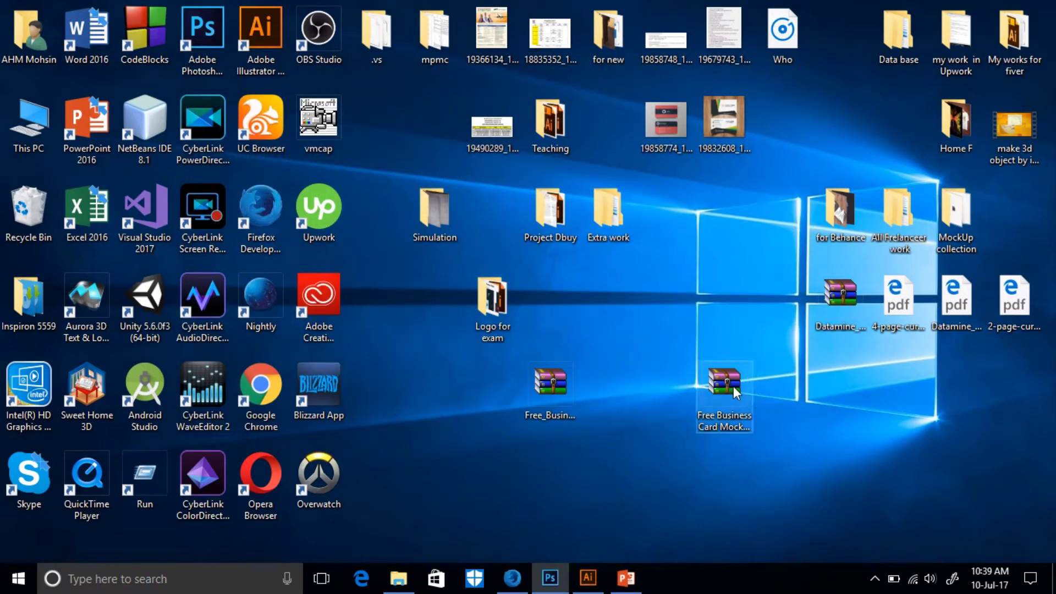
Step: Move the Free Business Card Mockup archive closer to the other archive and open the "Logo mockups" folder in MockUp collection
drag(734, 387, 668, 384)
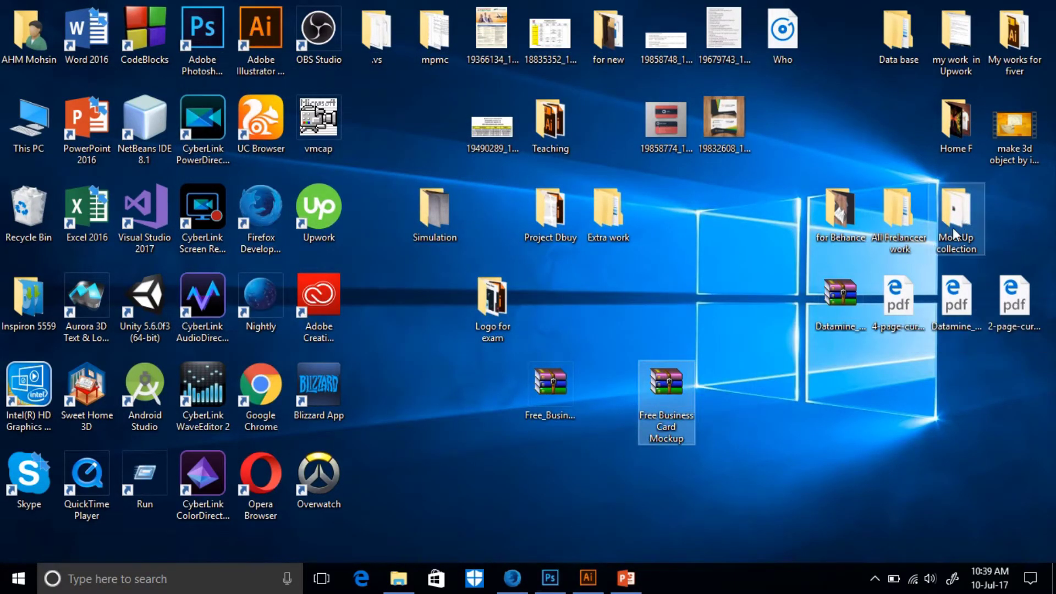
double_click(957, 220)
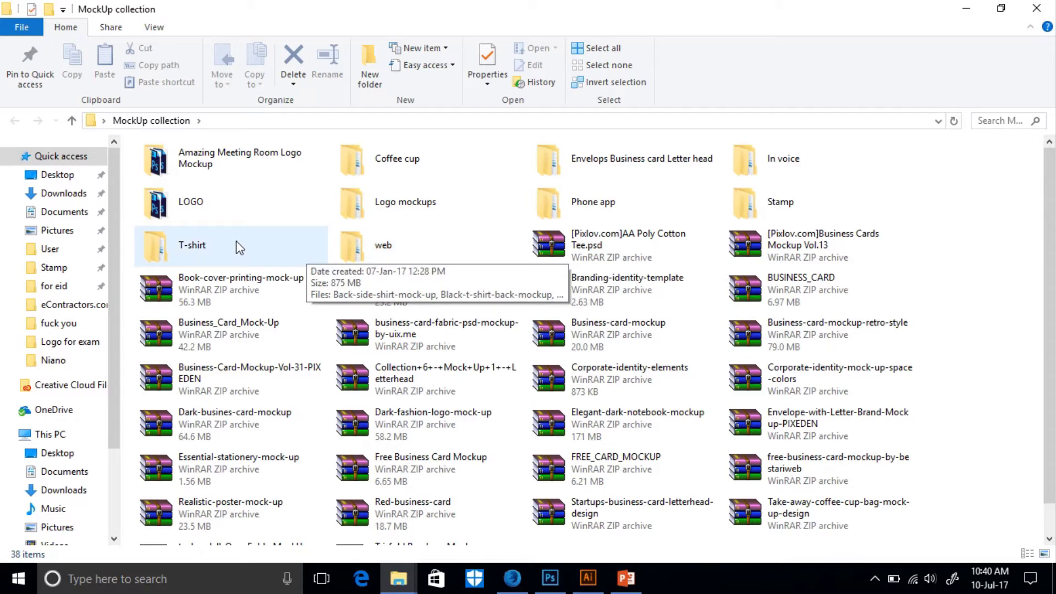
double_click(398, 203)
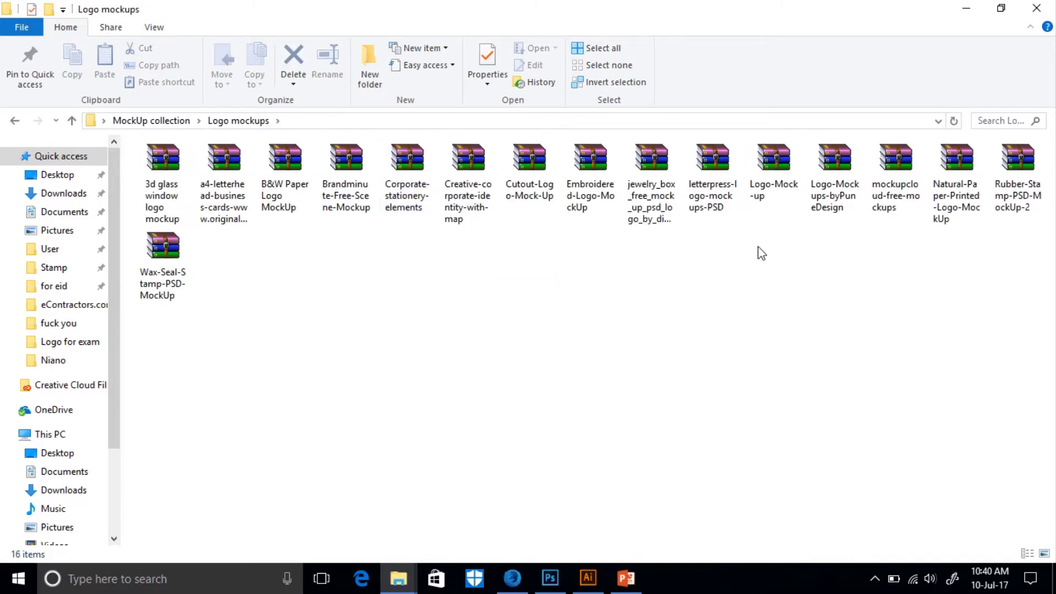
Step: Check the contents of the Natural-Paper-Printed-Logo-MockUp and Rubber-Stamp-PSD-MockUp-2 archives, closing each one
double_click(960, 202)
click(295, 223)
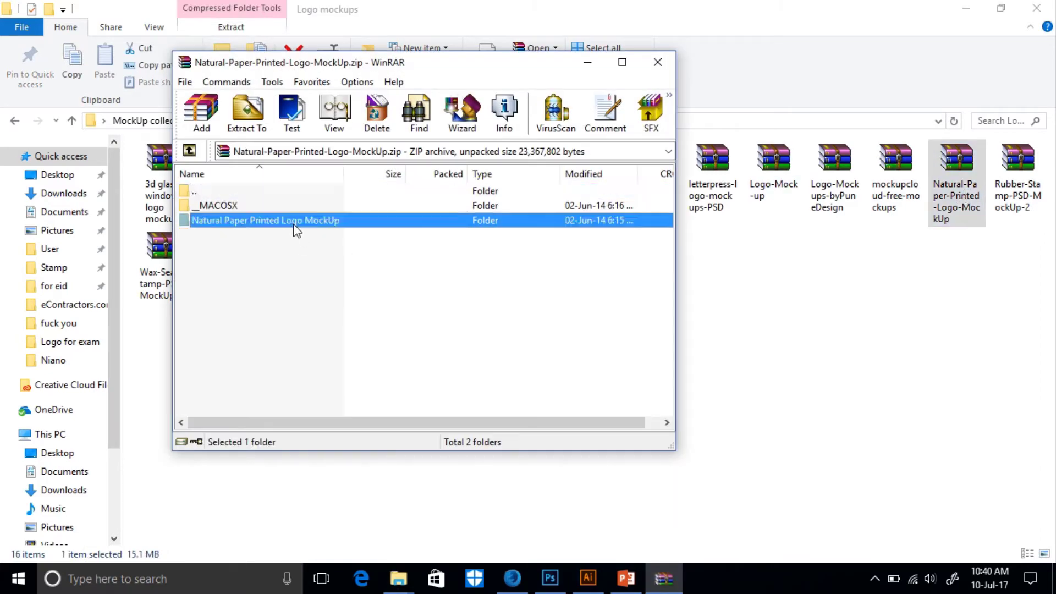
double_click(295, 222)
click(658, 61)
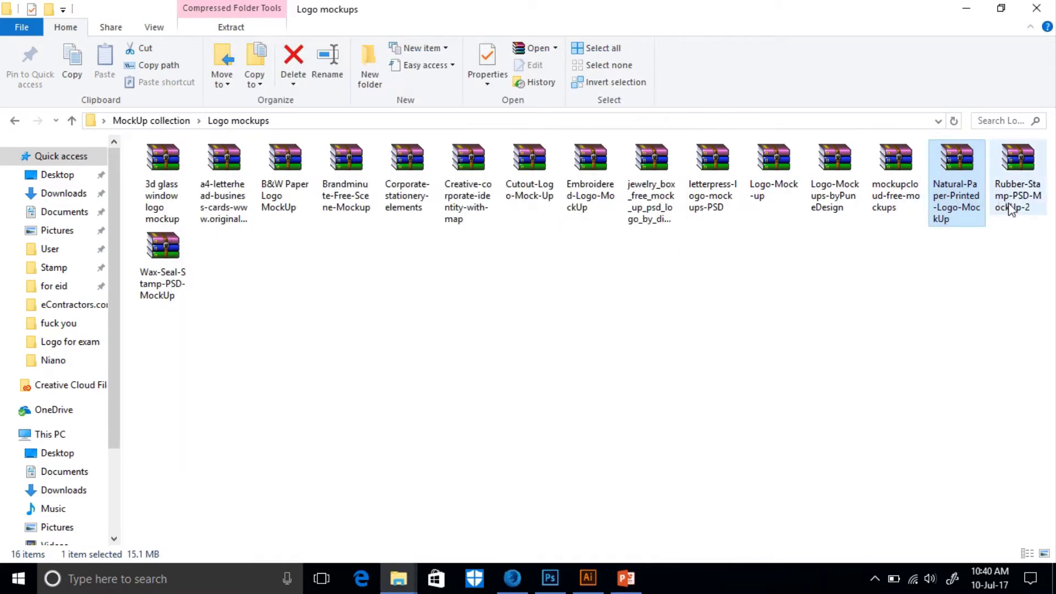
double_click(1012, 209)
click(655, 67)
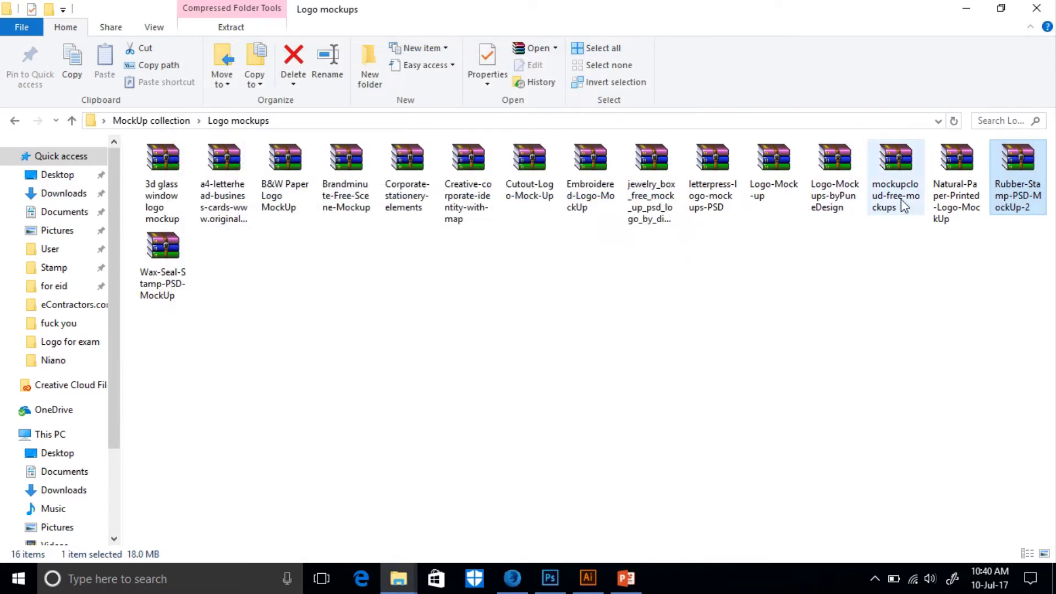
Step: Preview black-wood-bck.jpg and white-old-wood-bck.jpg from the mockupcloud-free-mockups archive and close the archive
double_click(905, 203)
double_click(277, 220)
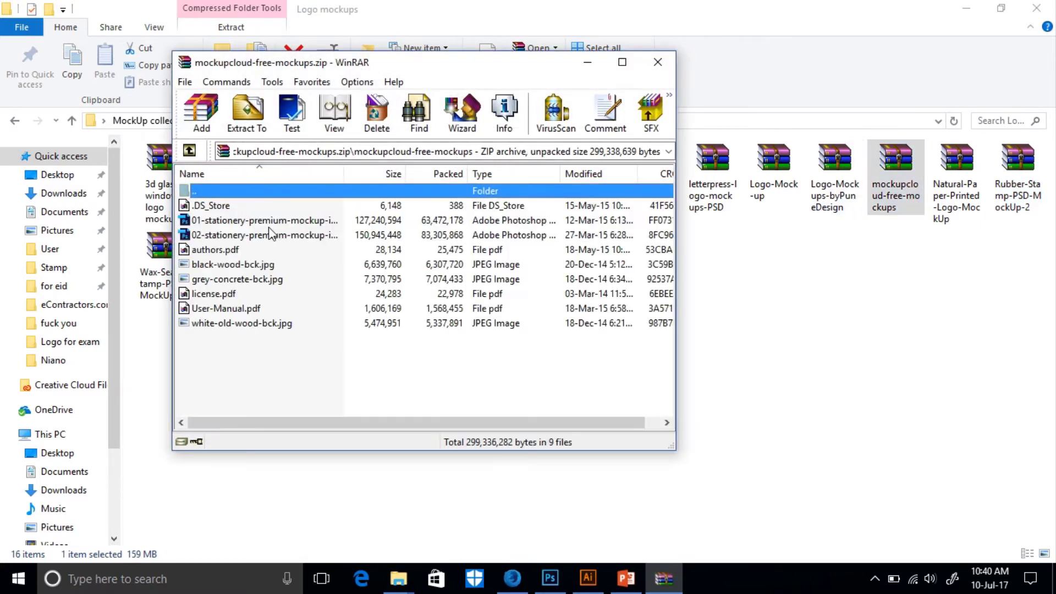
double_click(212, 266)
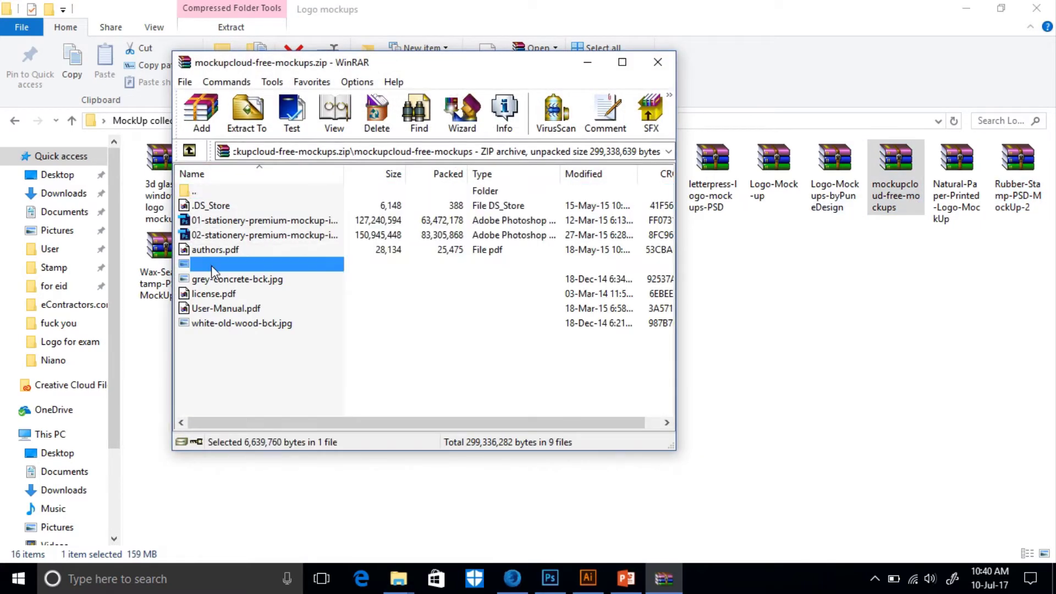
key(alt+F4)
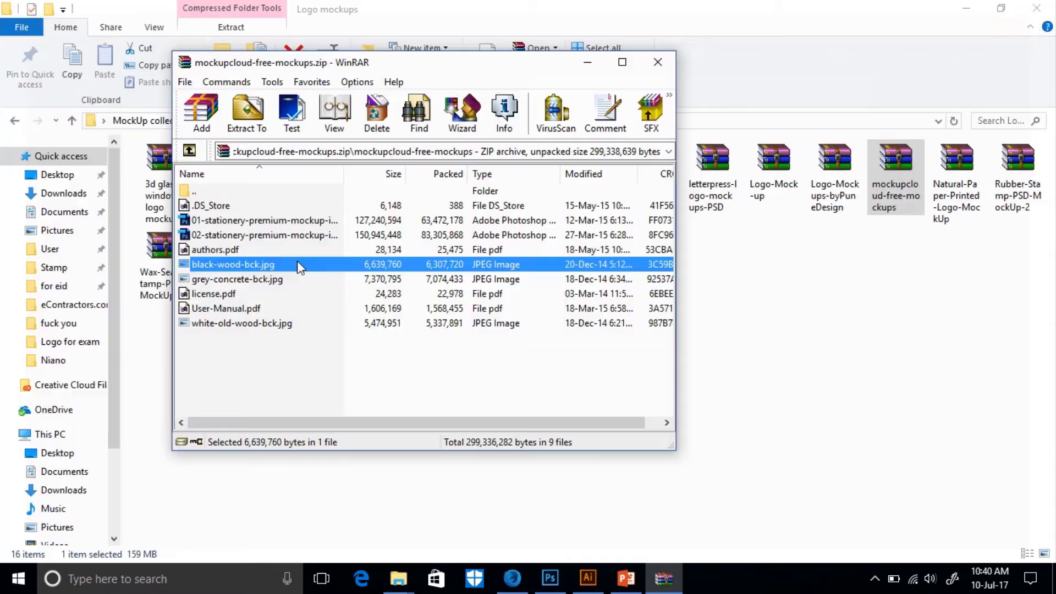
double_click(205, 325)
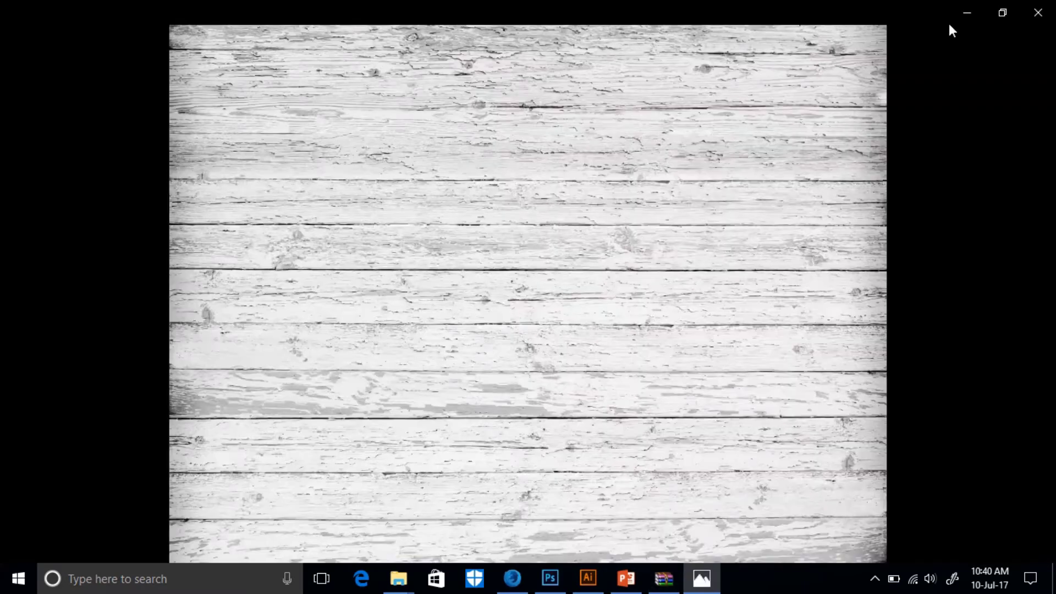
click(1037, 8)
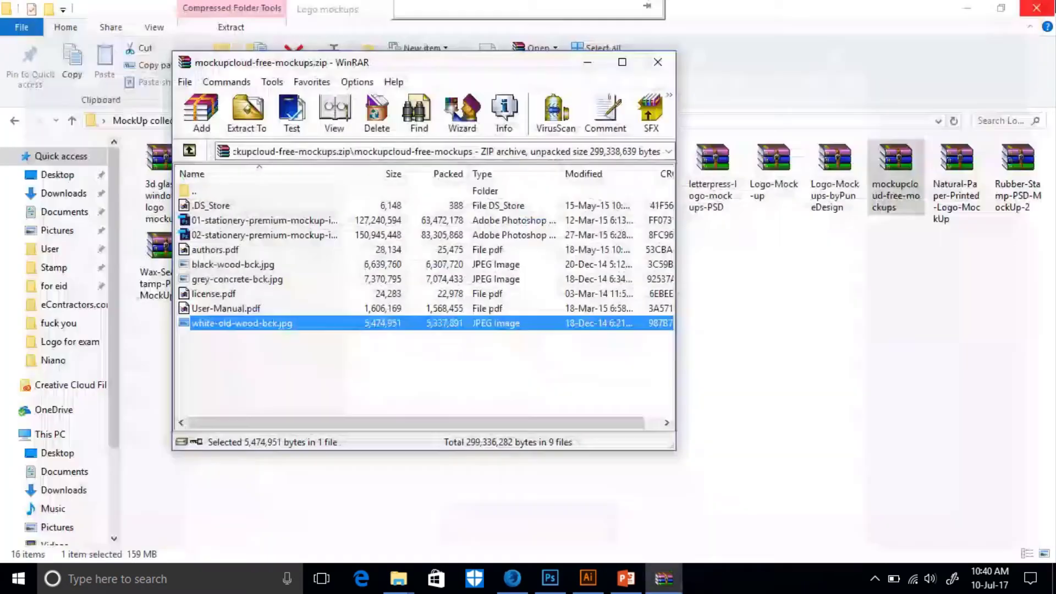
click(658, 62)
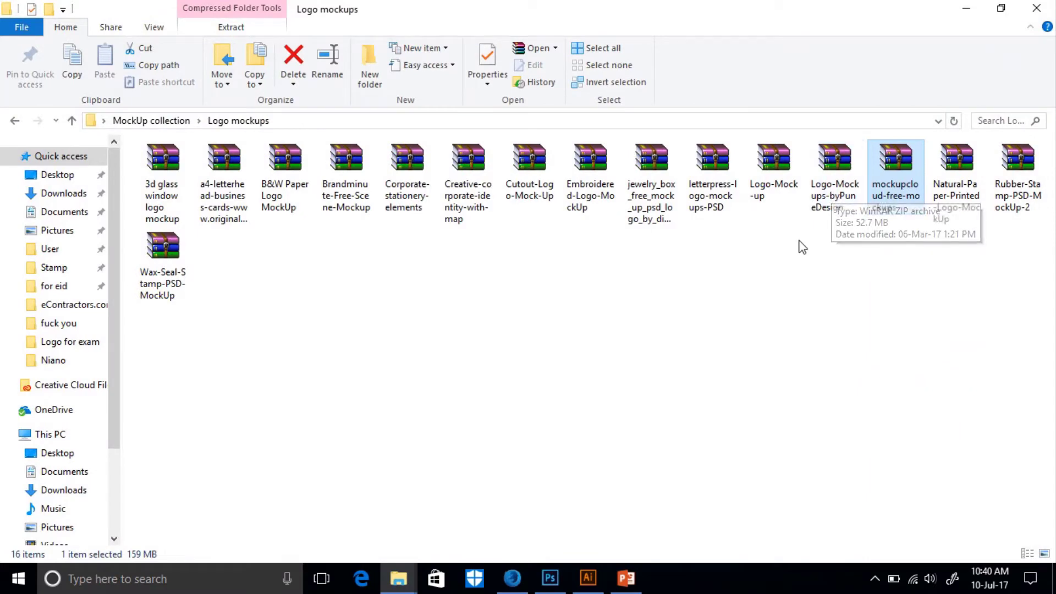
Step: Open 01 Logo Mockup - by PuneDesign.psd from the Logo-Mockups-byPuneDesign archive in Photoshop, then minimize Photoshop
double_click(820, 184)
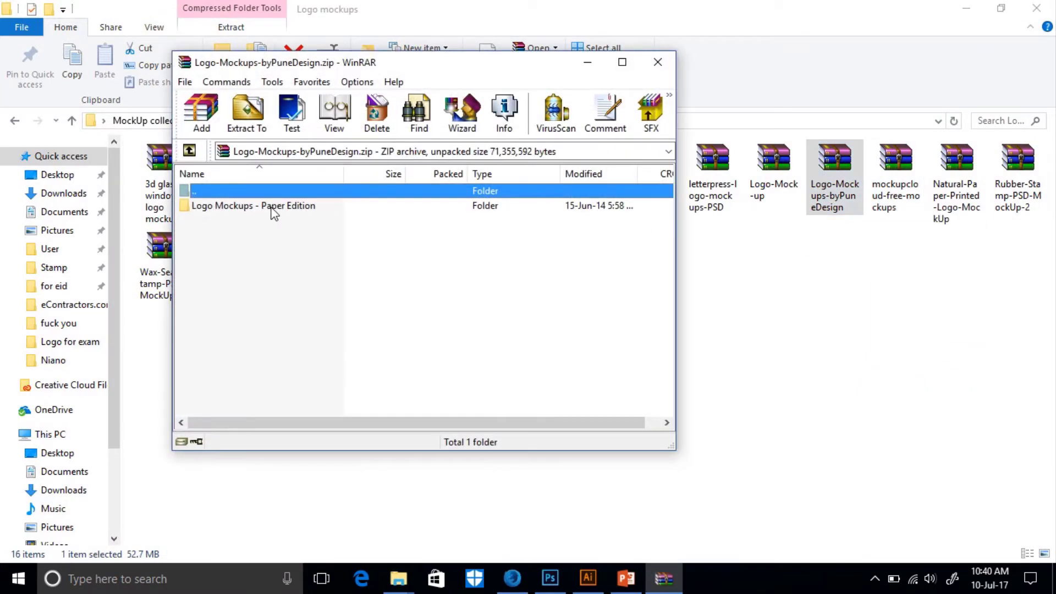
double_click(270, 206)
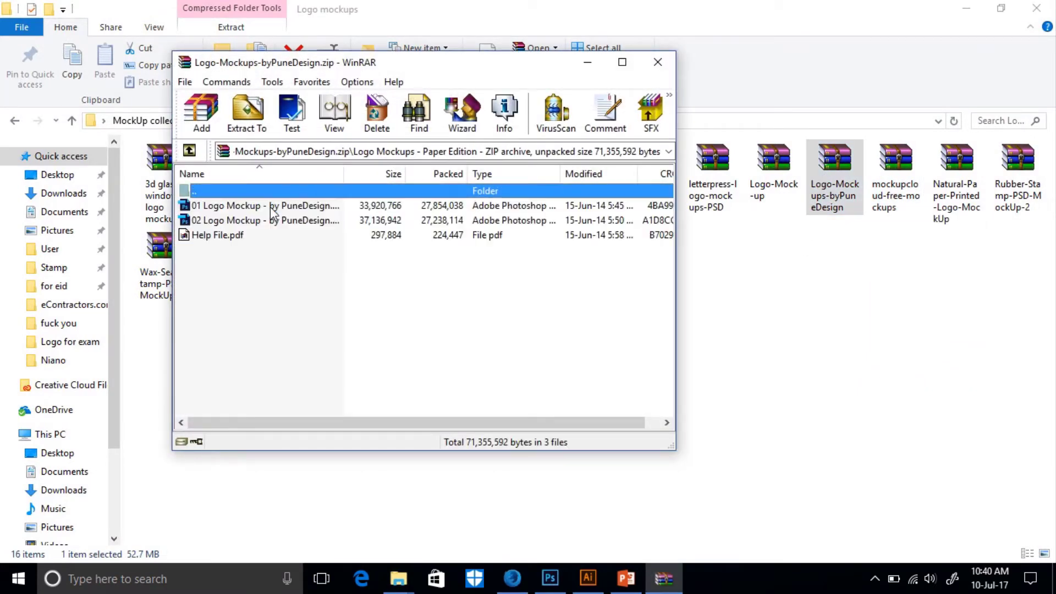
double_click(212, 212)
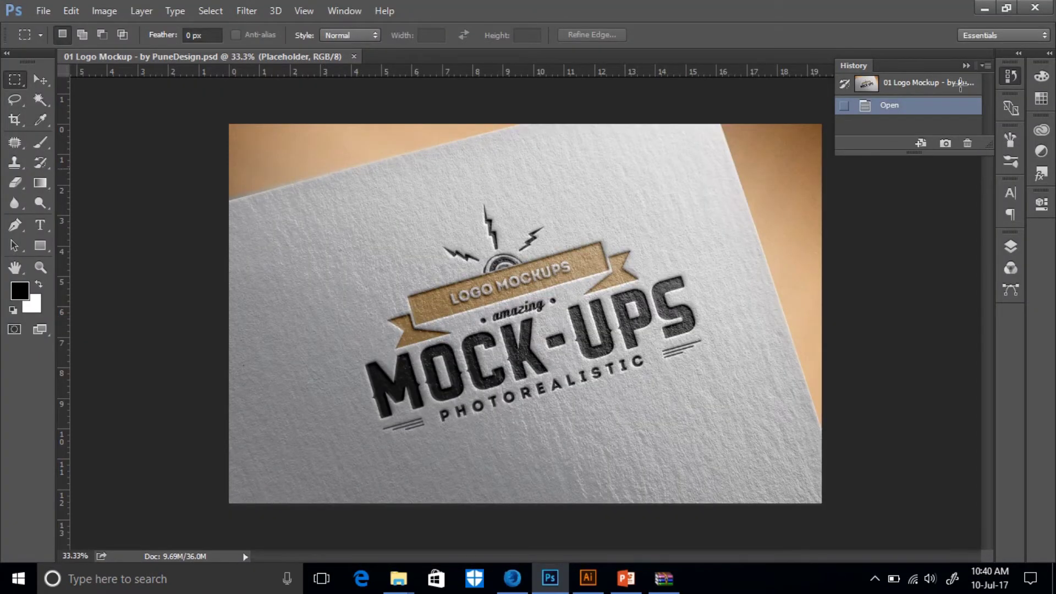
click(986, 8)
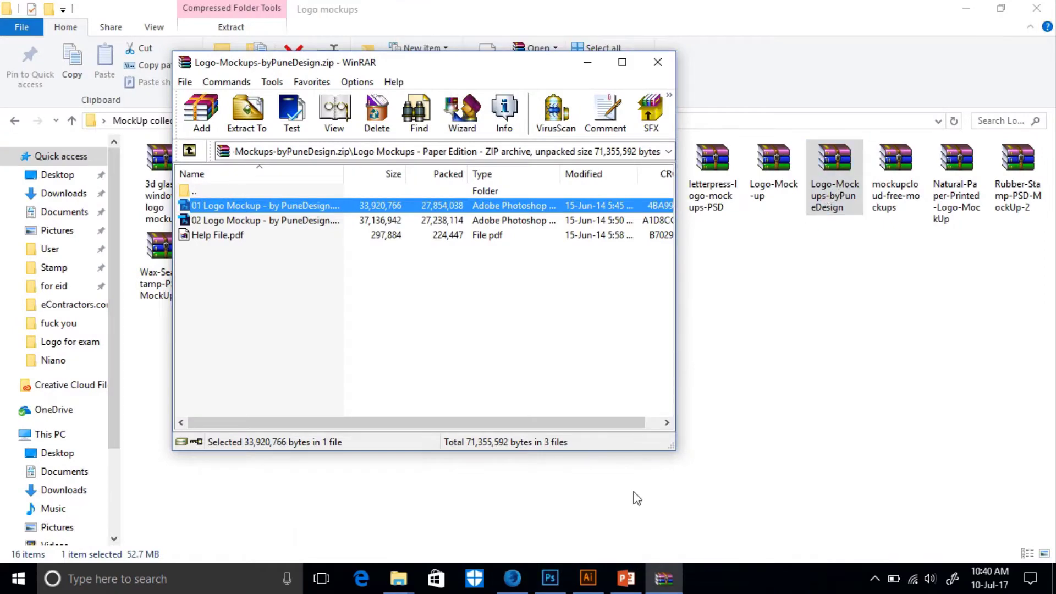
Step: Move the Logo-Mockups-byPuneDesign archive from the Logo mockups folder to the desktop and minimize the folder and archive windows
double_click(529, 6)
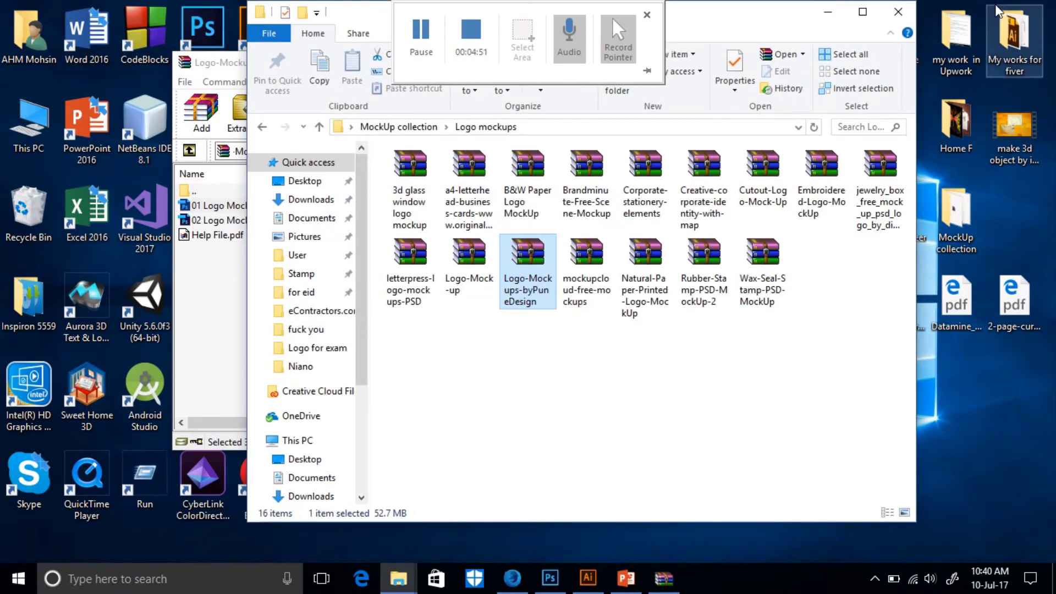
drag(536, 304, 947, 419)
click(828, 11)
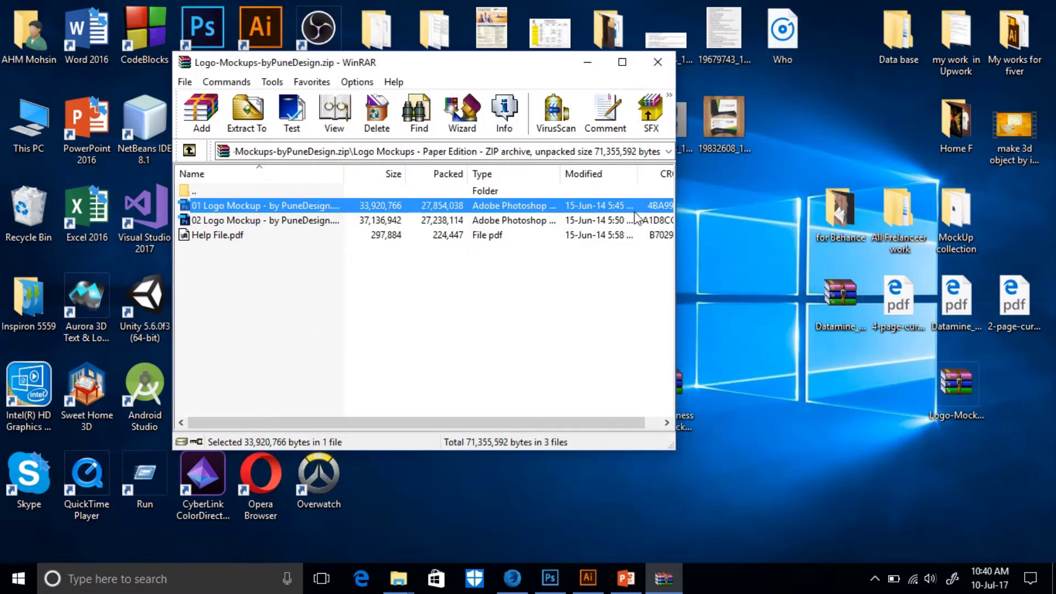
drag(544, 70, 539, 112)
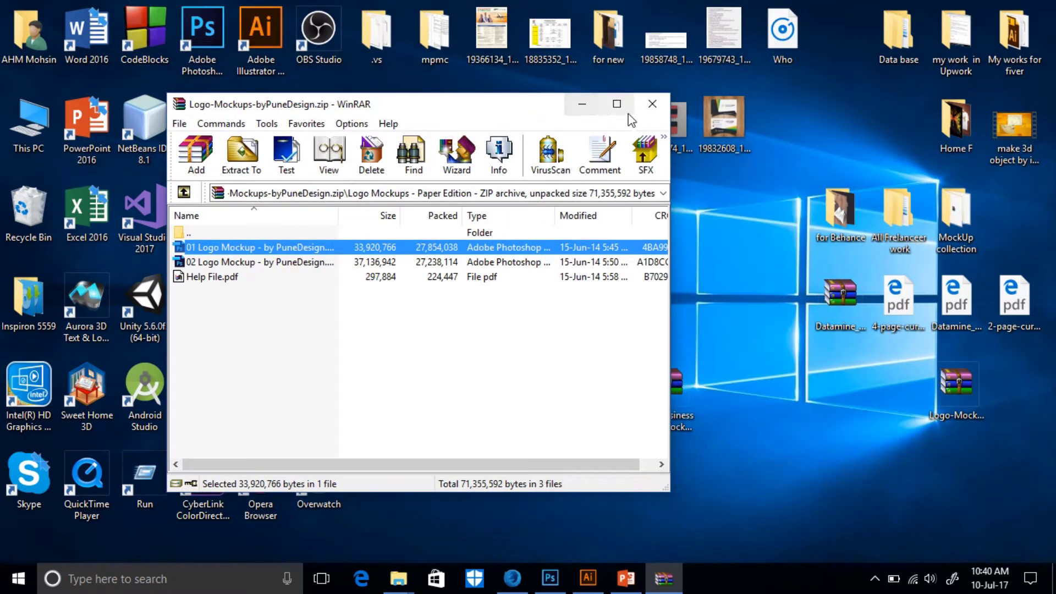
click(576, 109)
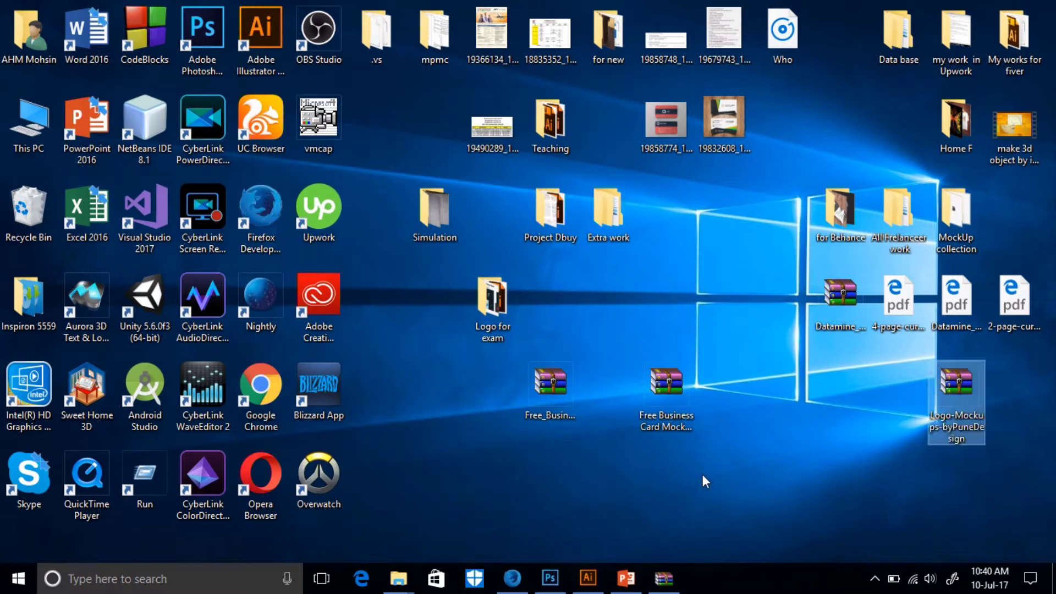
Step: Move both free business card mockup archives from the desktop into the Logo mockups folder, close it and minimize the LoneStar folder
drag(702, 474, 490, 351)
right_click(570, 401)
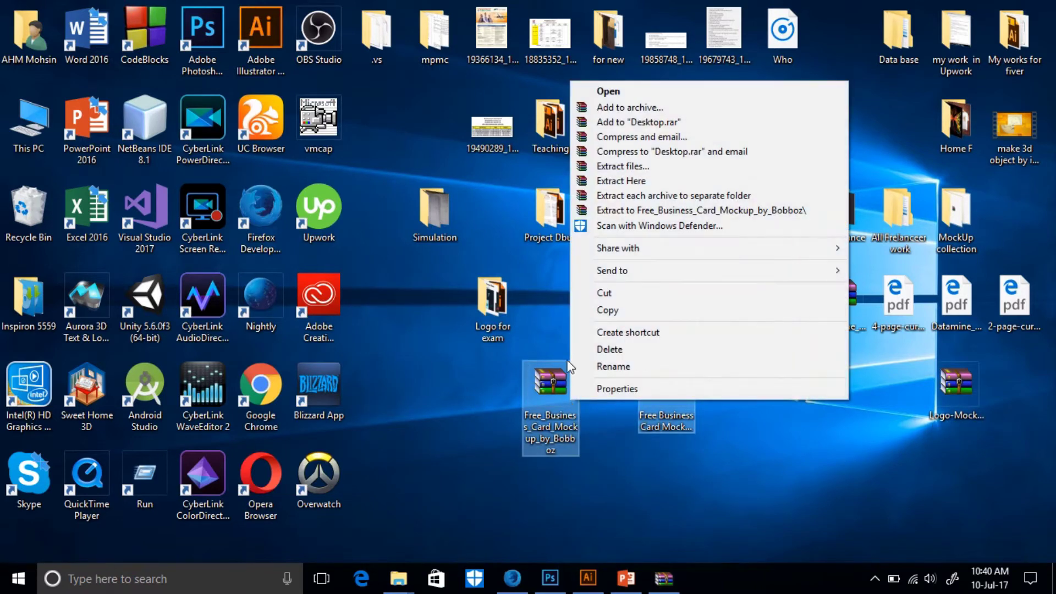
click(615, 294)
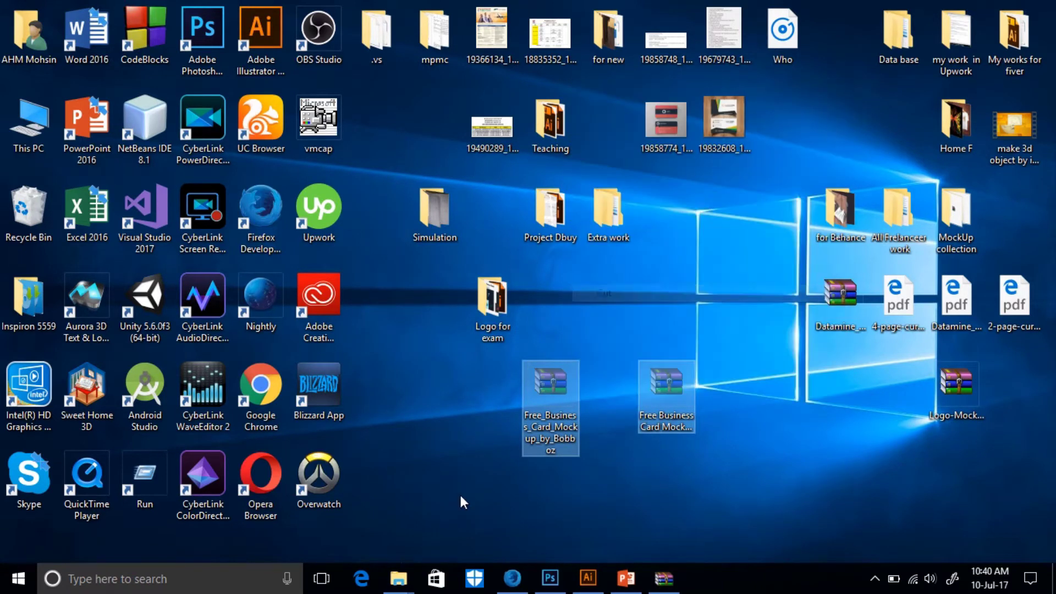
mouse_move(398, 578)
click(372, 549)
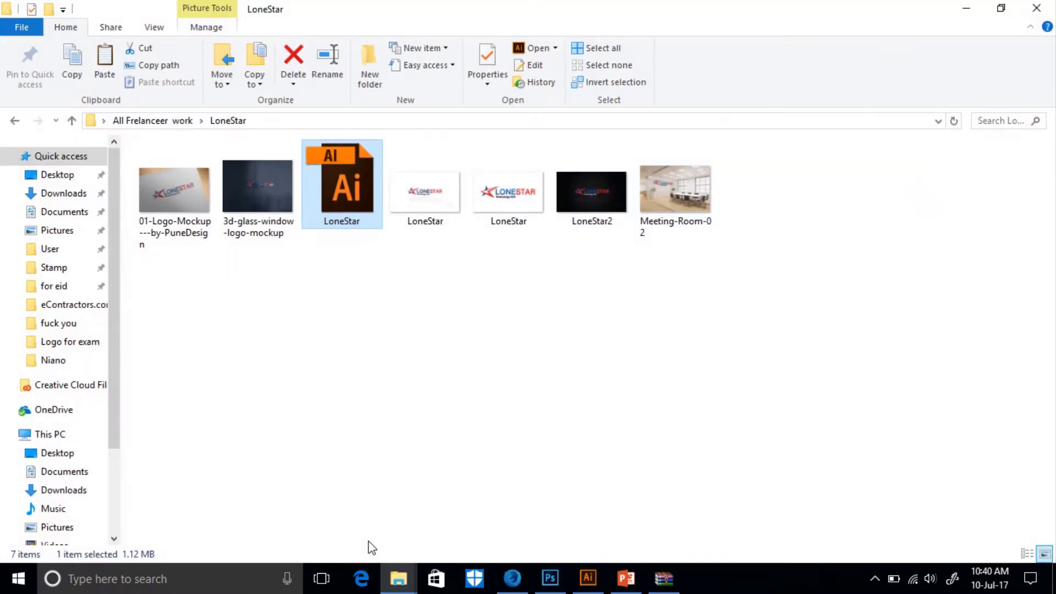
click(474, 530)
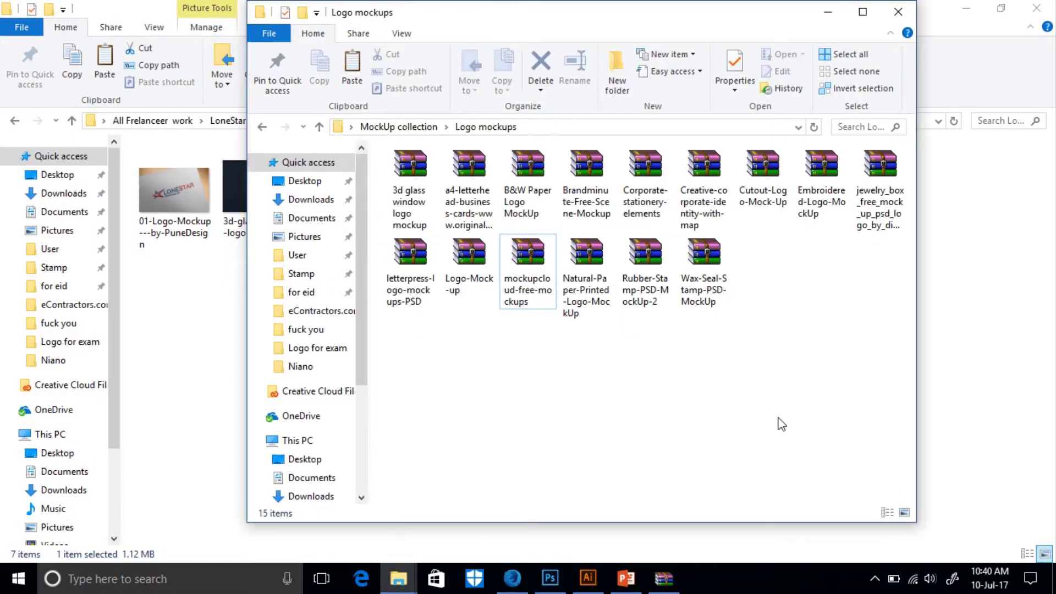
right_click(783, 368)
click(820, 256)
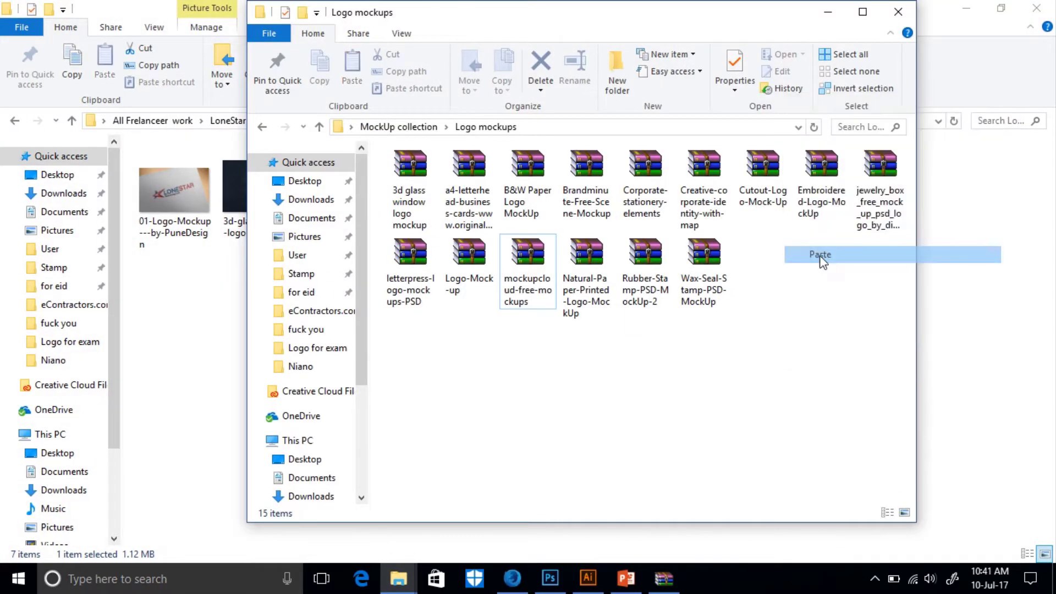
click(898, 12)
click(967, 7)
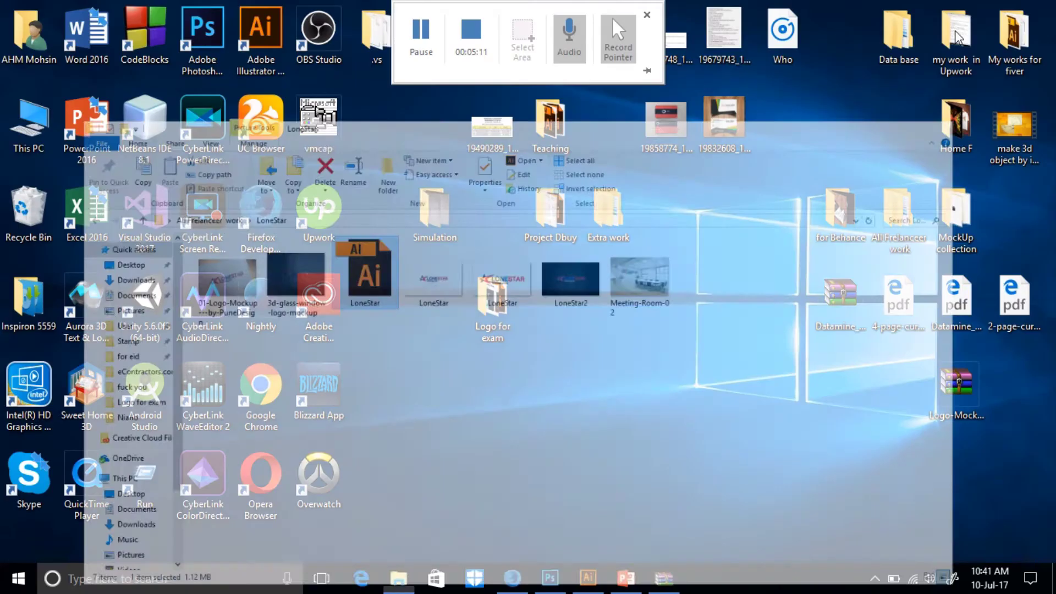
Step: Reposition the logo mockup archive on the desktop and view the preview on GraphicBurger's Logo MockUps – Paper Edition page
drag(968, 393, 522, 570)
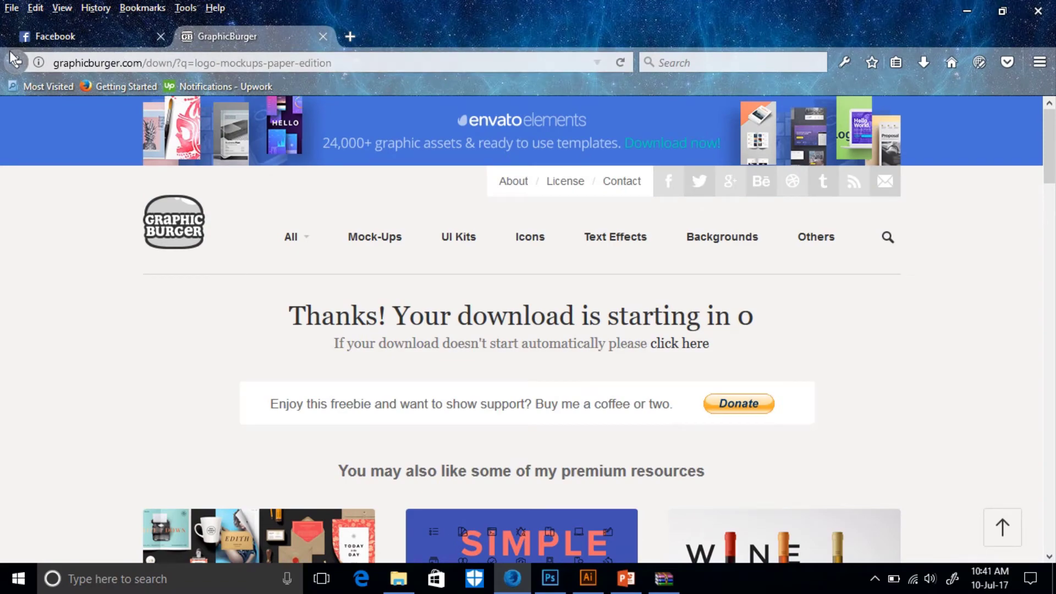
click(14, 67)
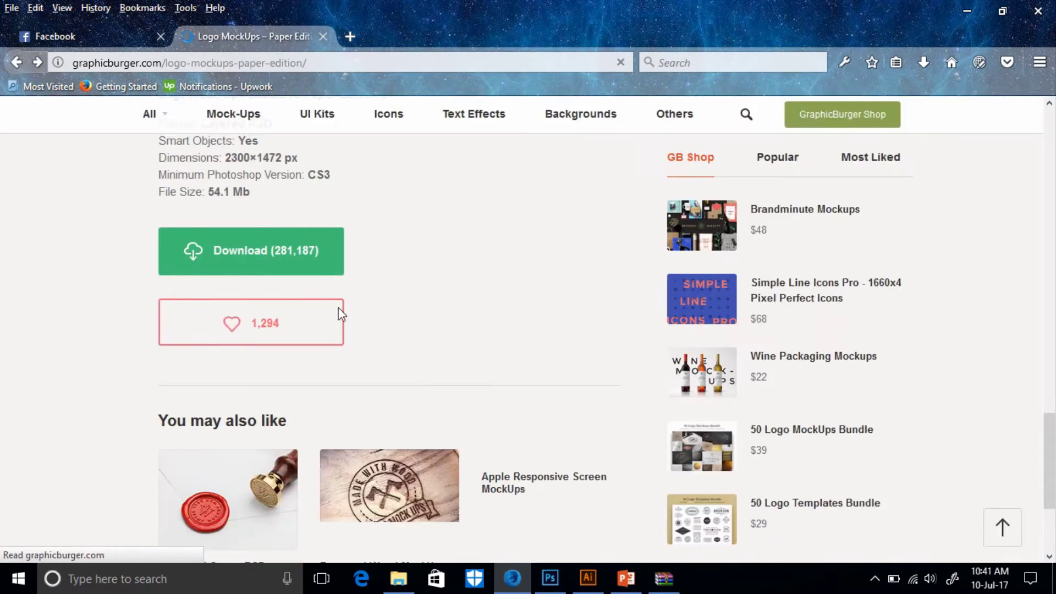
scroll(401, 314, up, 6)
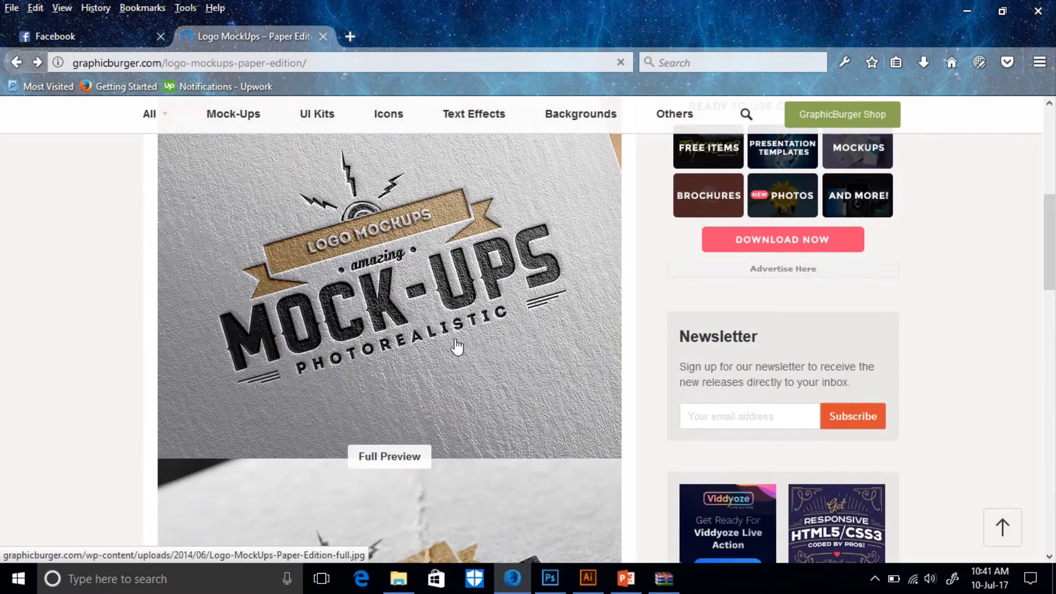
click(967, 11)
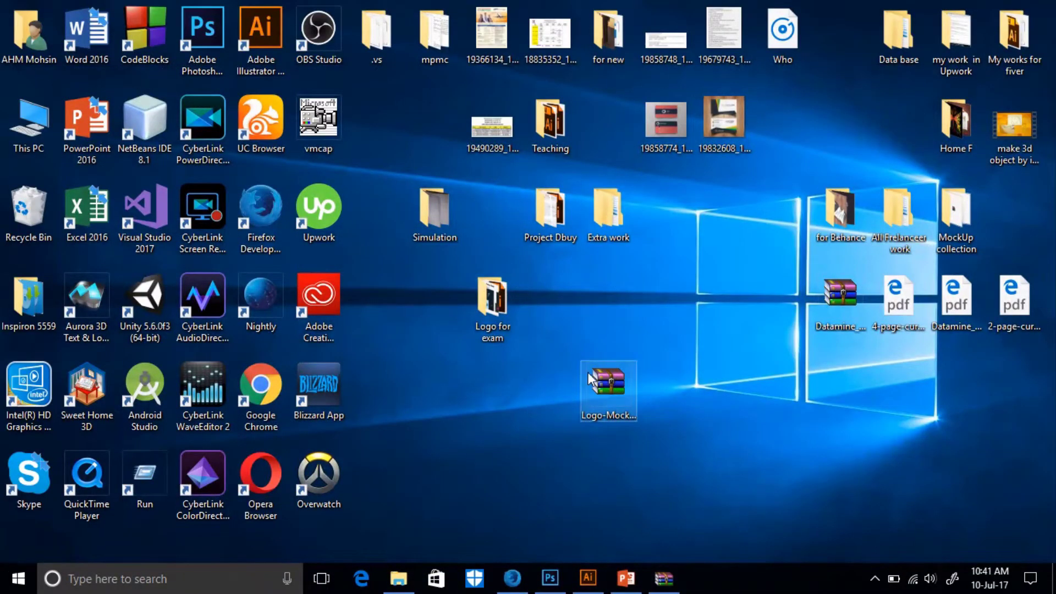
Step: Open 01 Logo Mockup - by PuneDesign.psd from the Paper Edition folder of the archive on the desktop
double_click(608, 393)
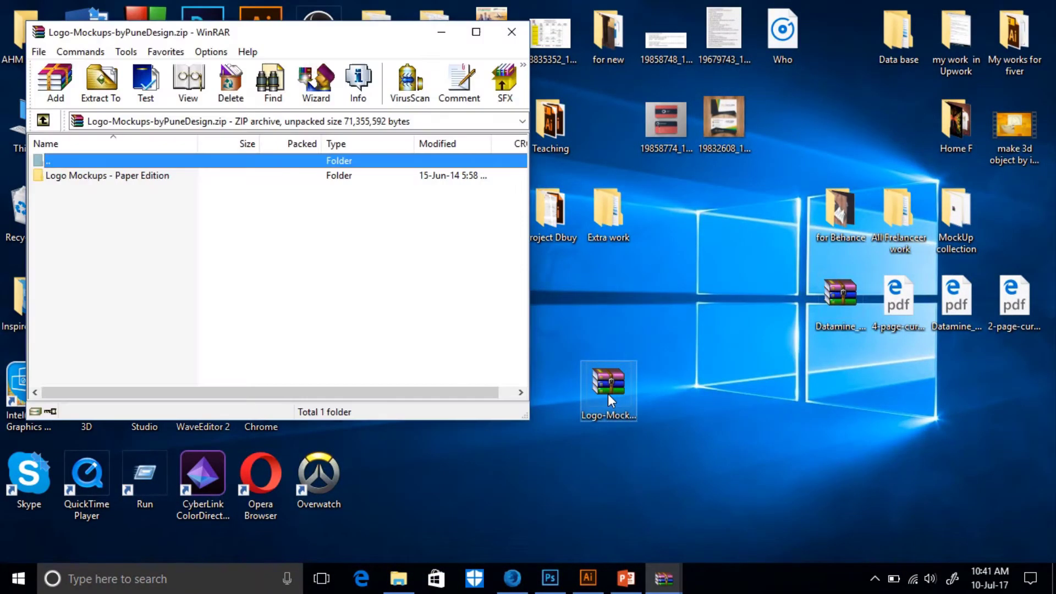
double_click(98, 181)
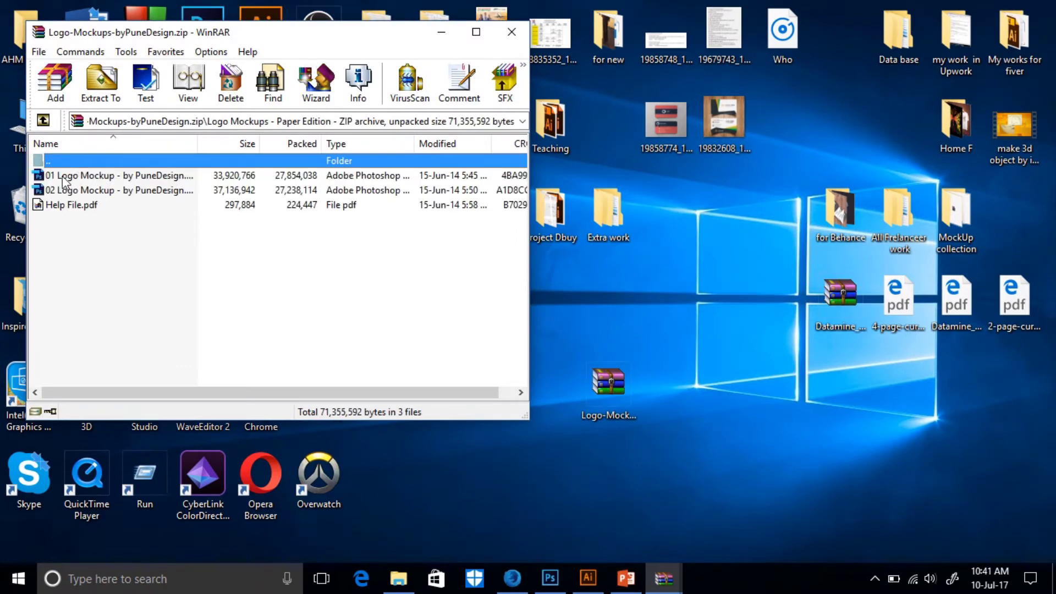
double_click(71, 176)
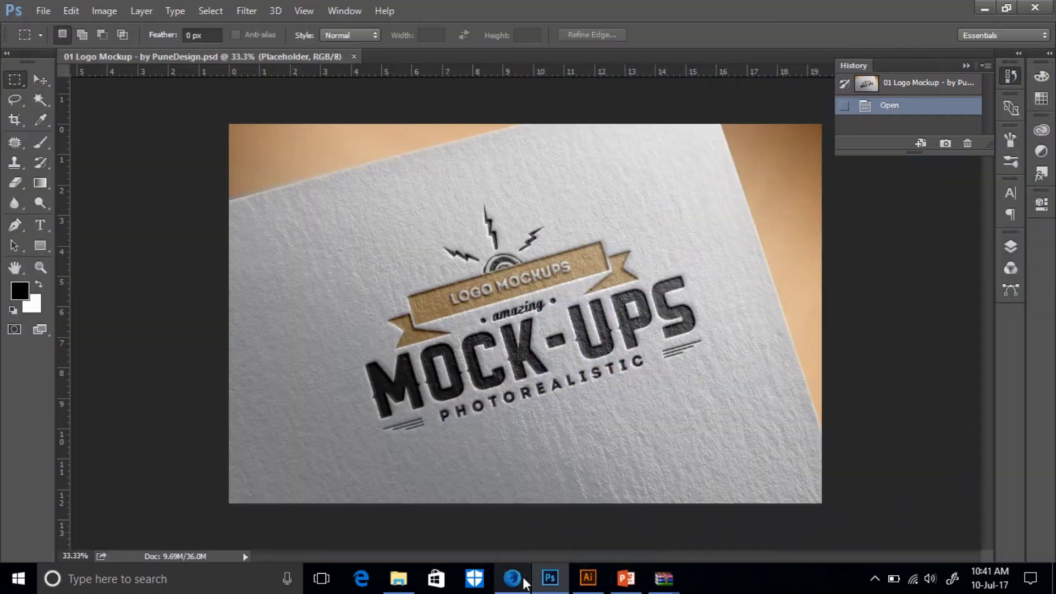
Step: Compare the web page's mockup previews with the archive's files side by side and open 02 Logo Mockup - by PuneDesign.psd
click(524, 582)
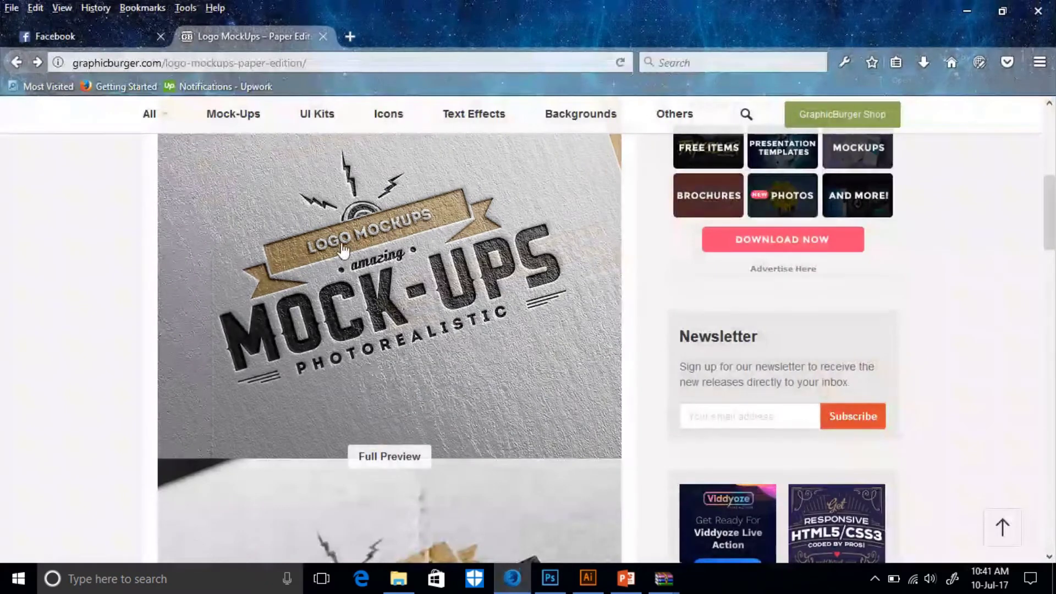
mouse_move(664, 579)
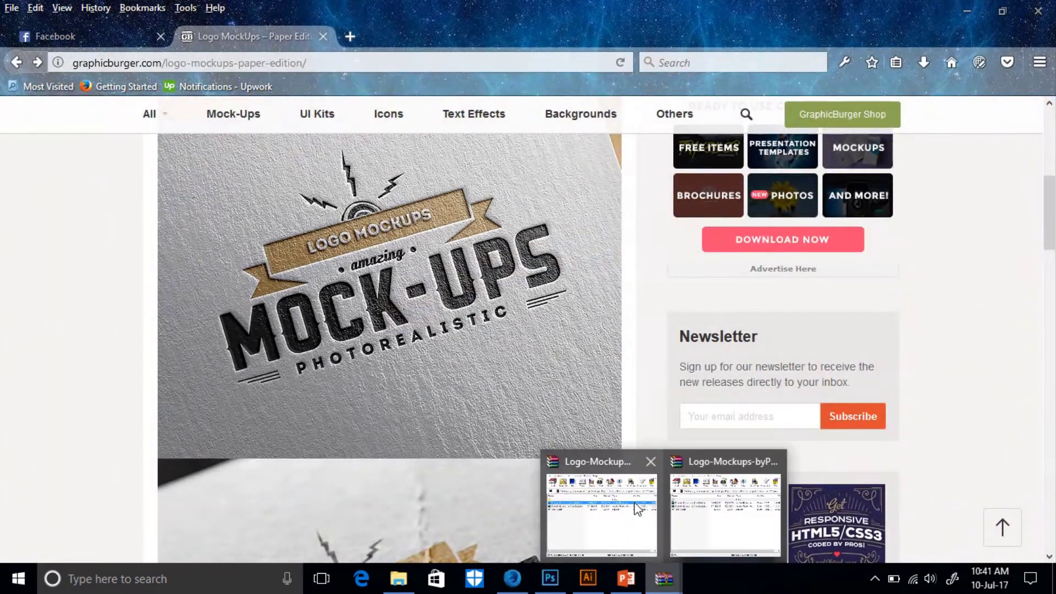
click(715, 528)
drag(289, 32, 837, 129)
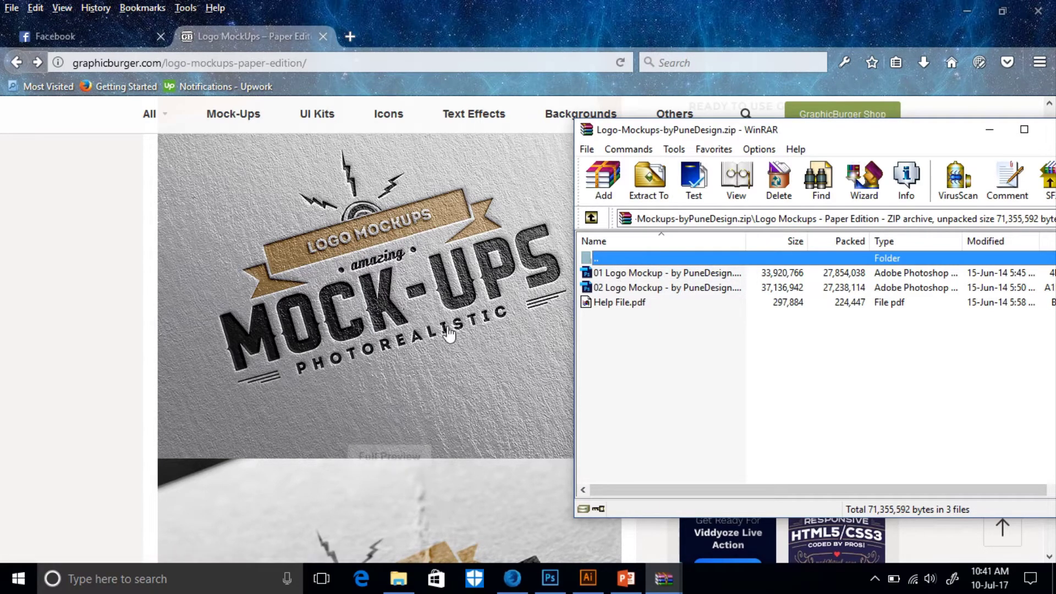
scroll(449, 333, down, 3)
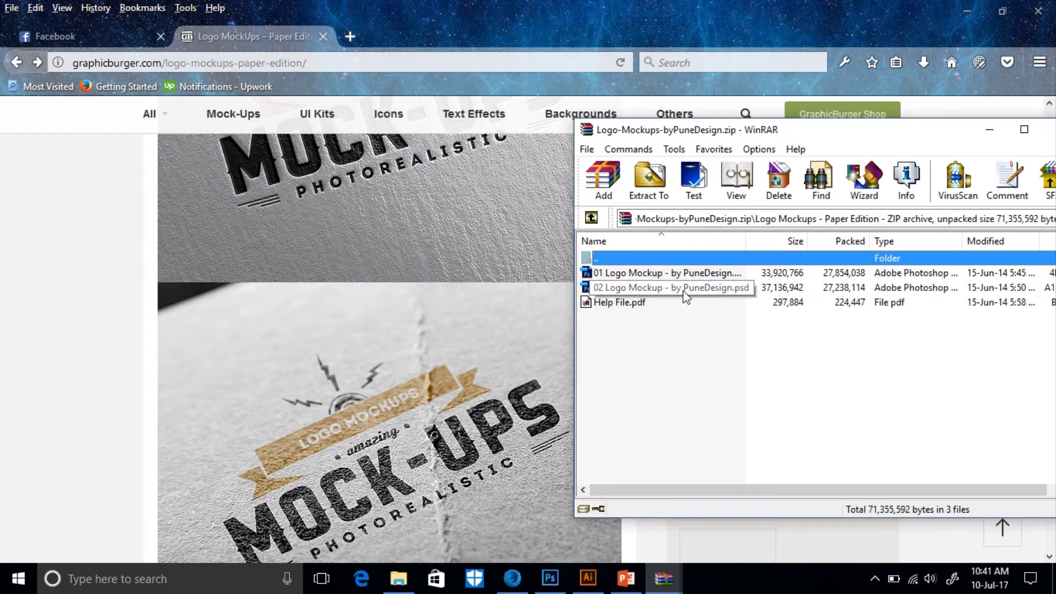
scroll(415, 309, down, 3)
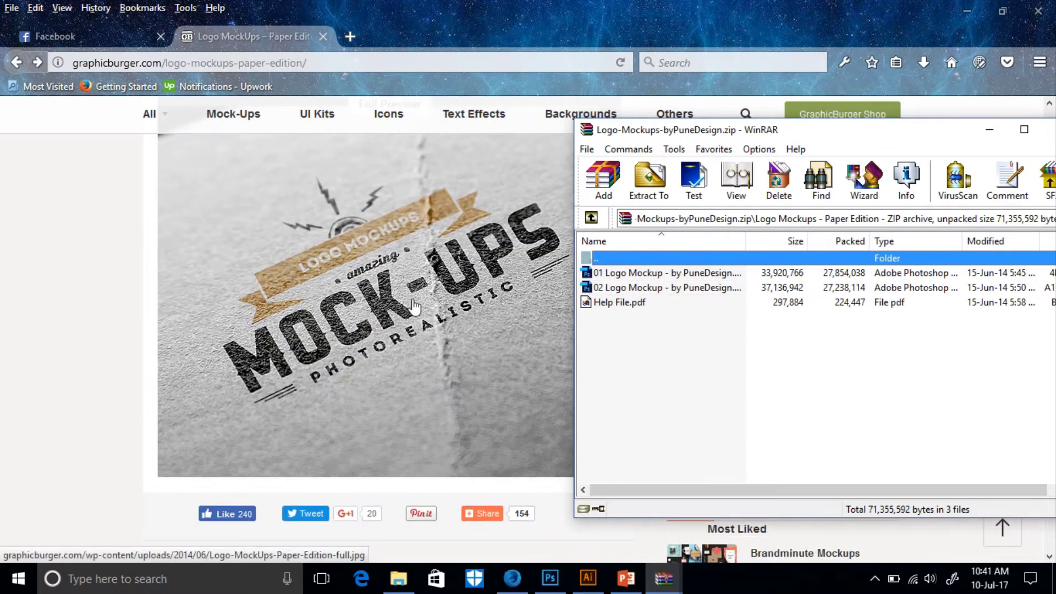
double_click(632, 287)
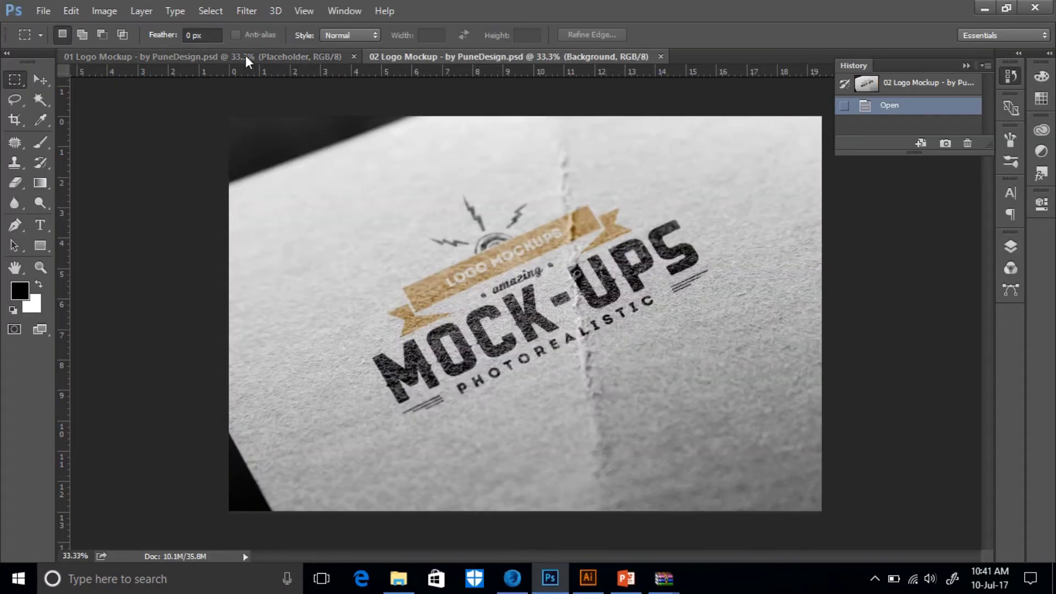
Step: Switch between the two mockup documents to compare them, return to 01 Logo Mockup and collapse the History panel
click(246, 58)
click(474, 59)
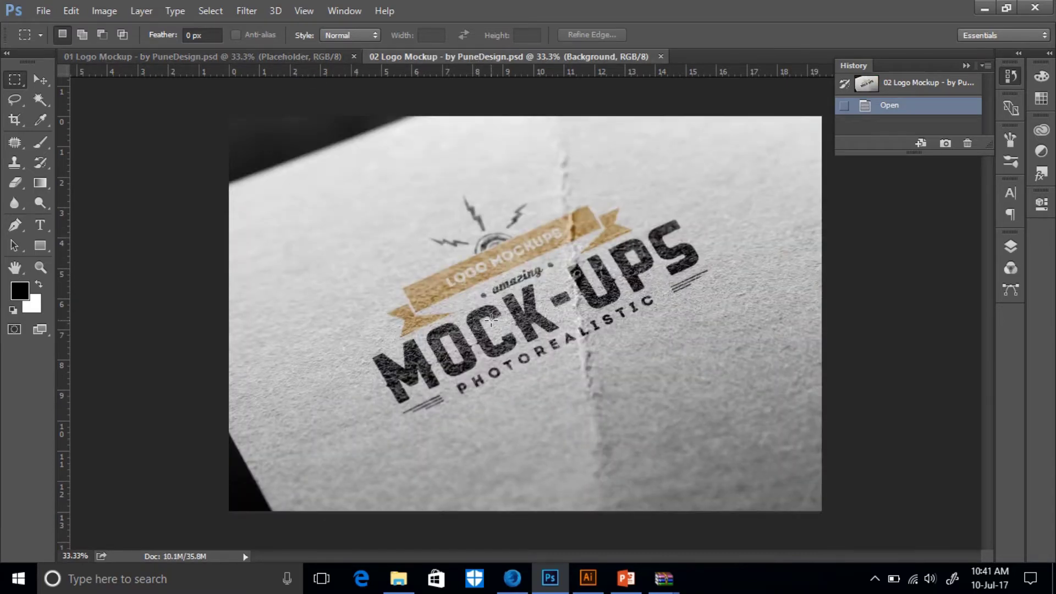
click(280, 59)
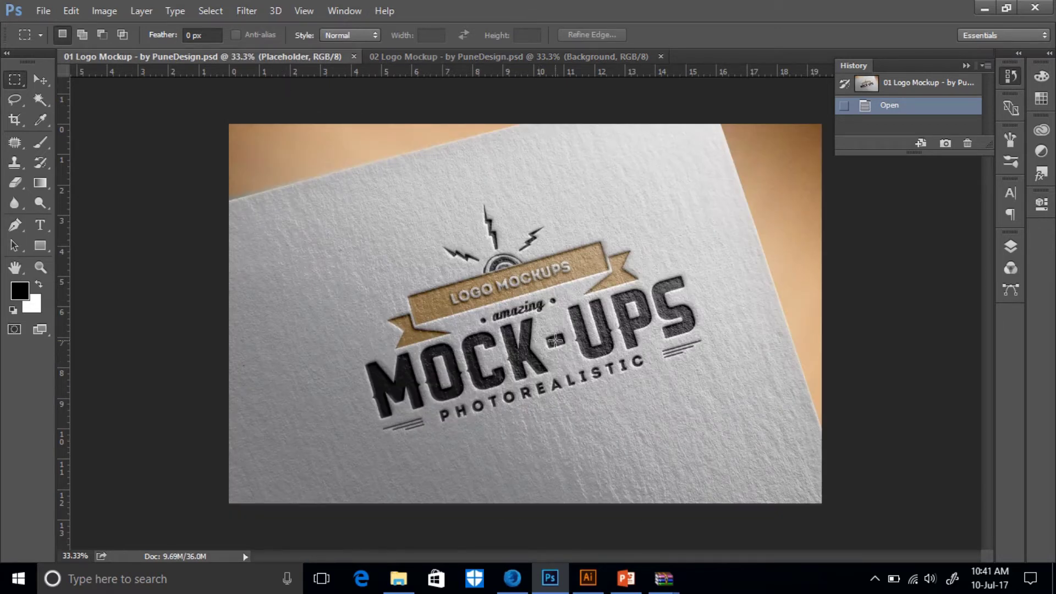
click(966, 65)
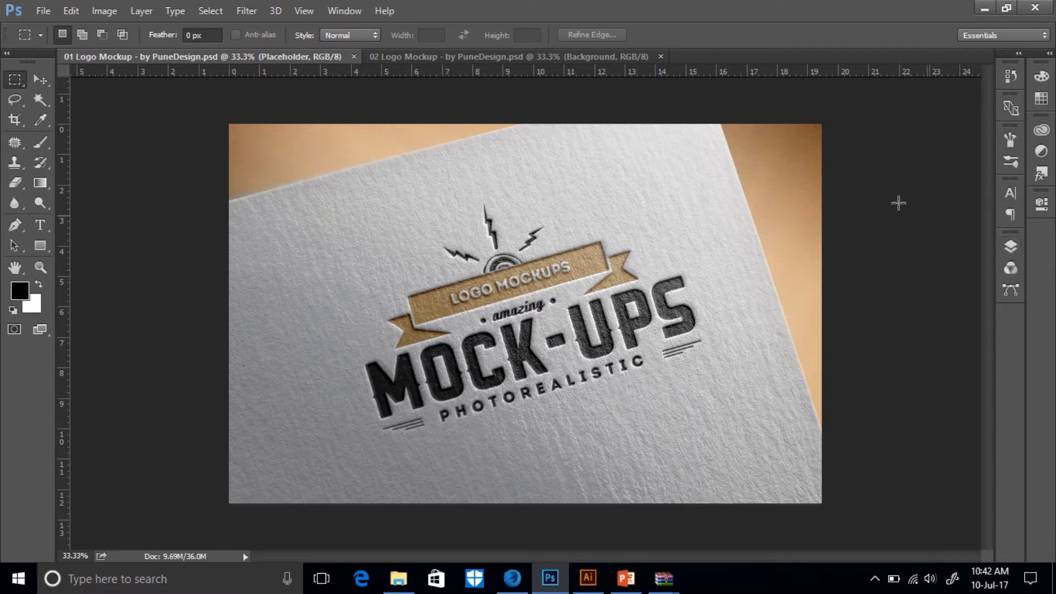
click(352, 13)
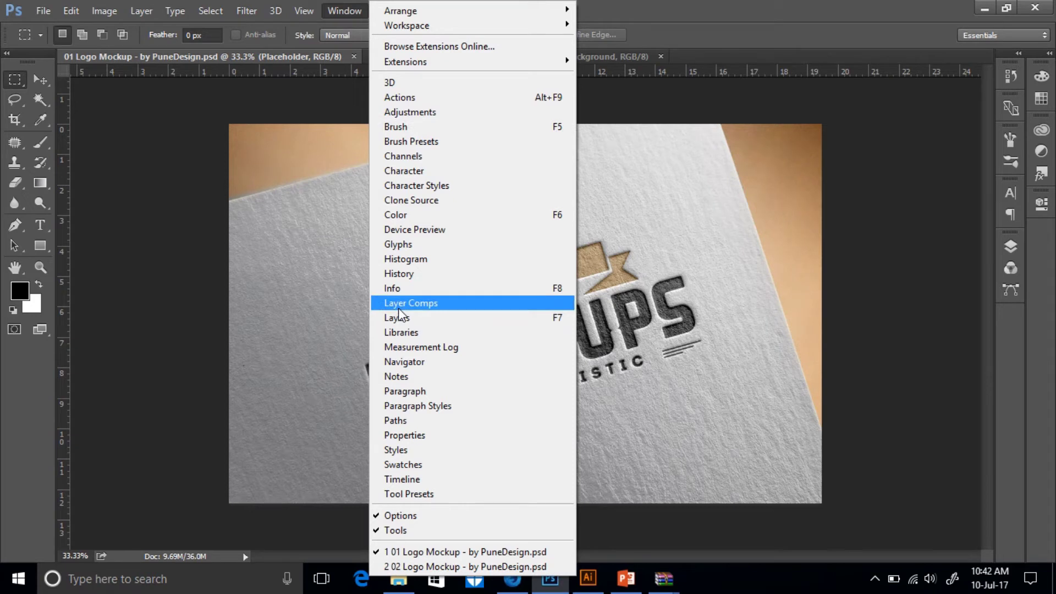
click(433, 306)
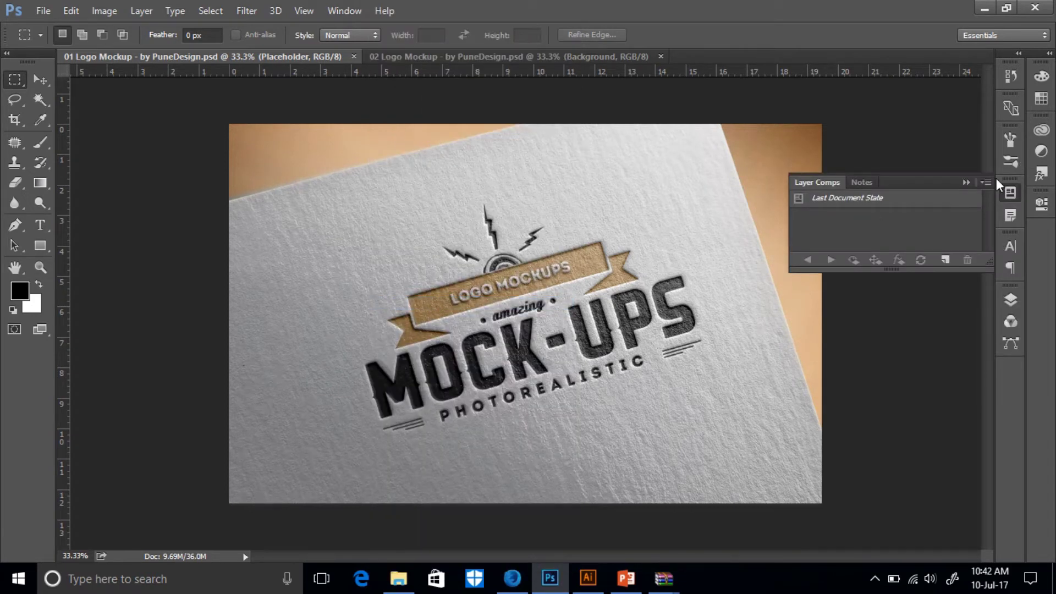
click(966, 182)
click(1010, 193)
drag(1010, 193, 968, 165)
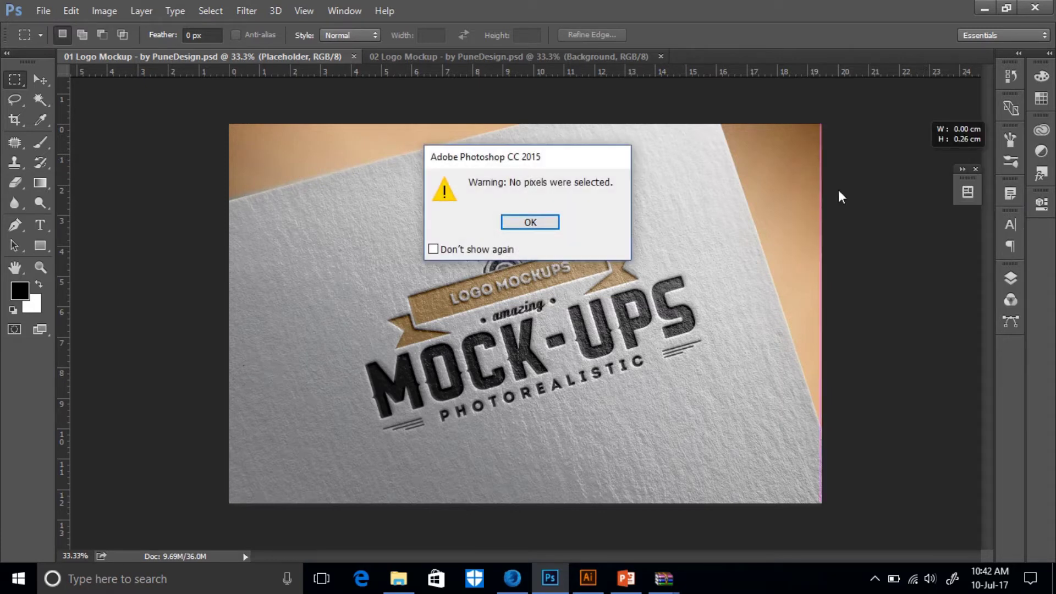
click(531, 222)
click(975, 169)
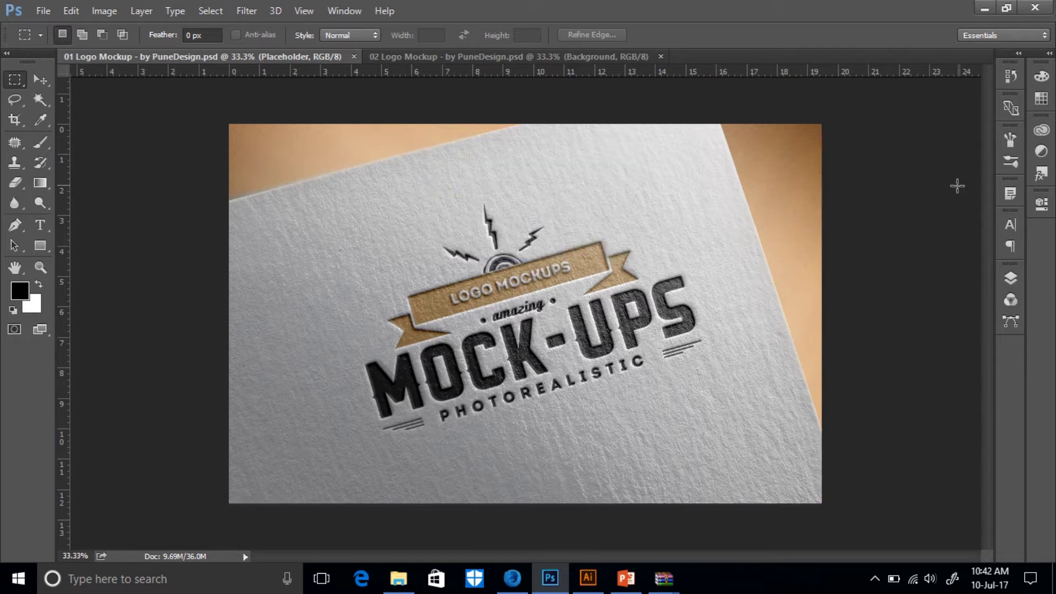
click(1014, 196)
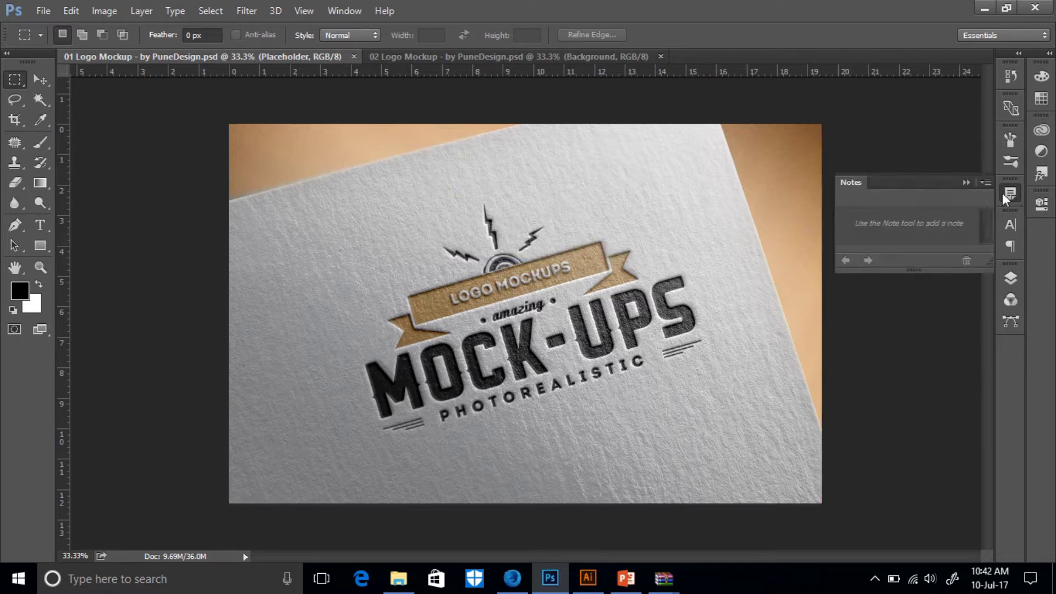
click(986, 184)
click(973, 193)
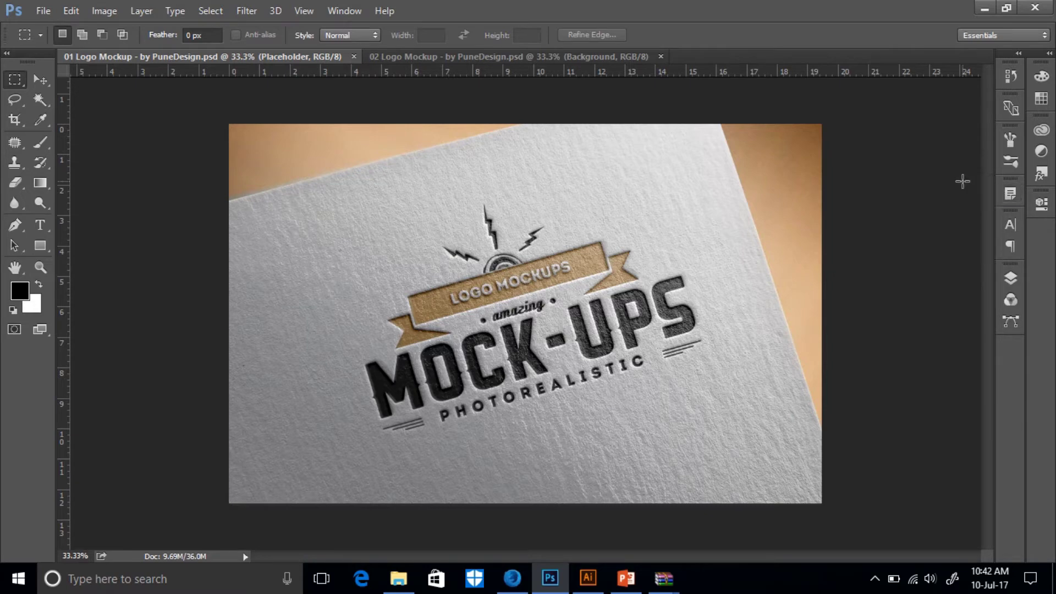
Step: Display the Layers panel for the 01 Logo Mockup document
click(1010, 277)
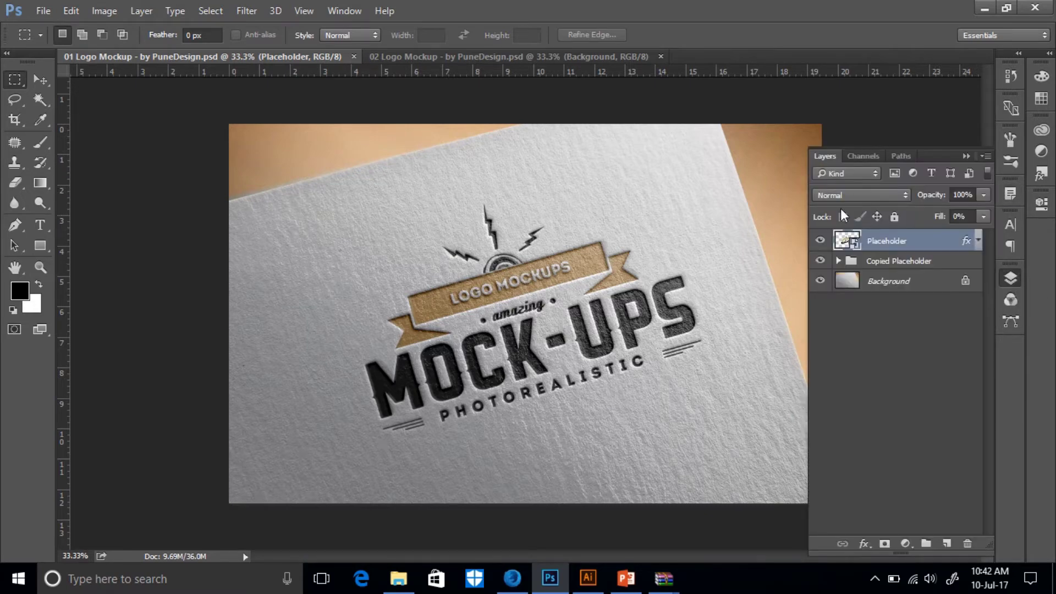
click(345, 10)
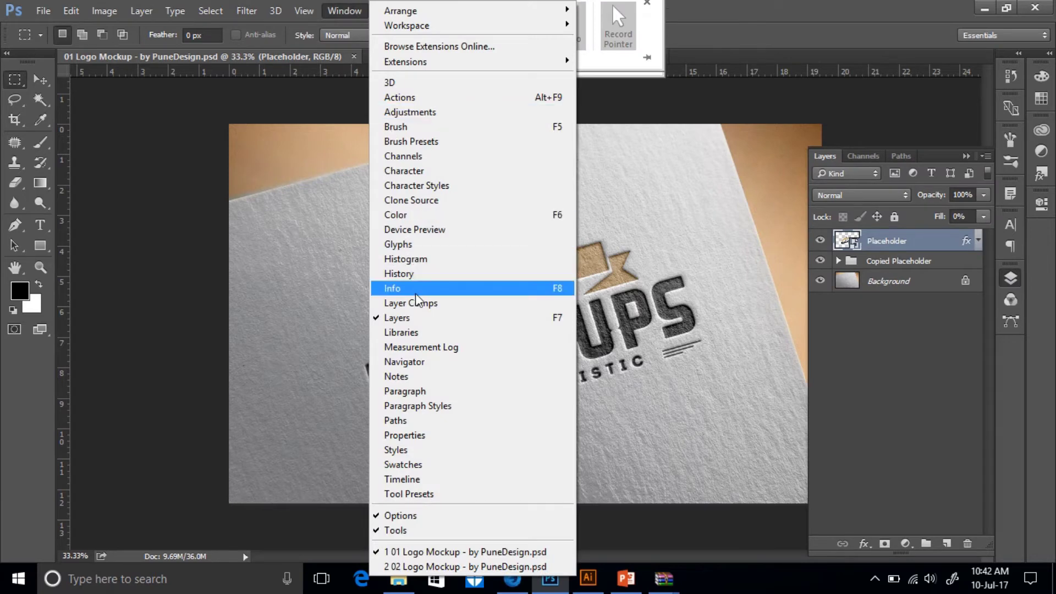
click(411, 319)
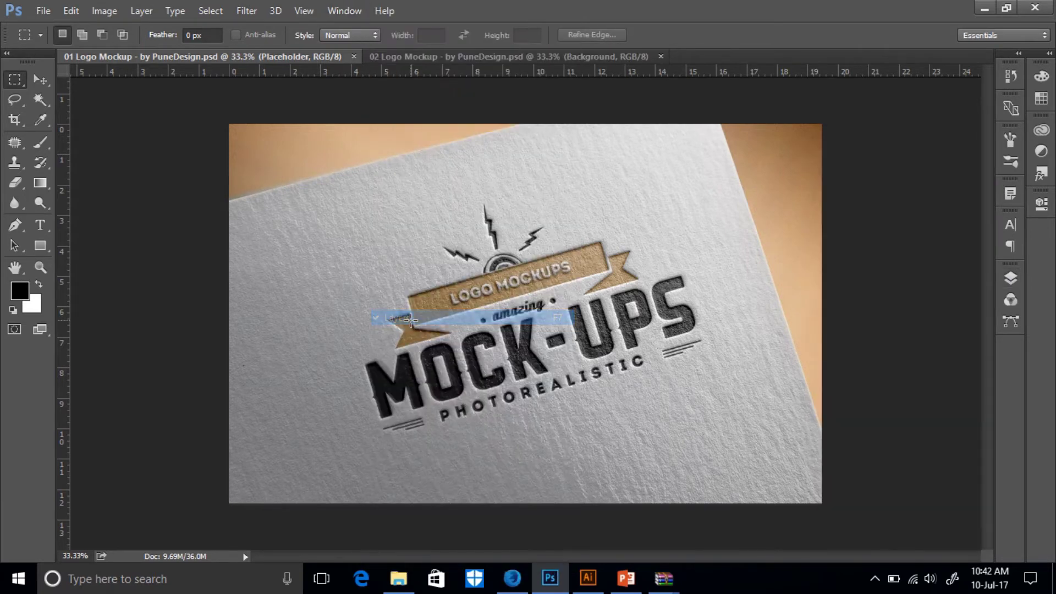
click(347, 10)
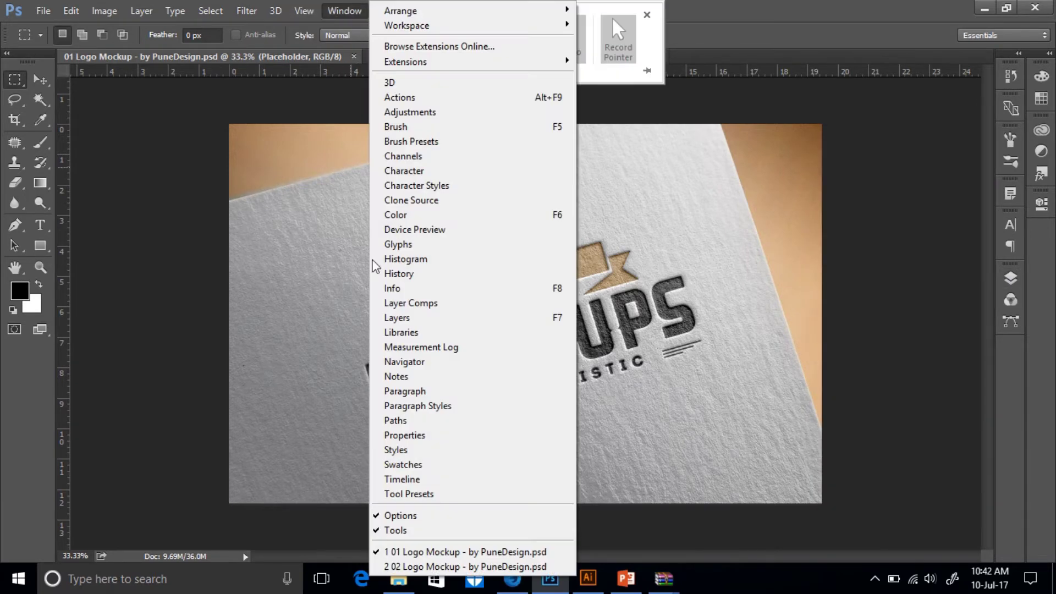
click(405, 318)
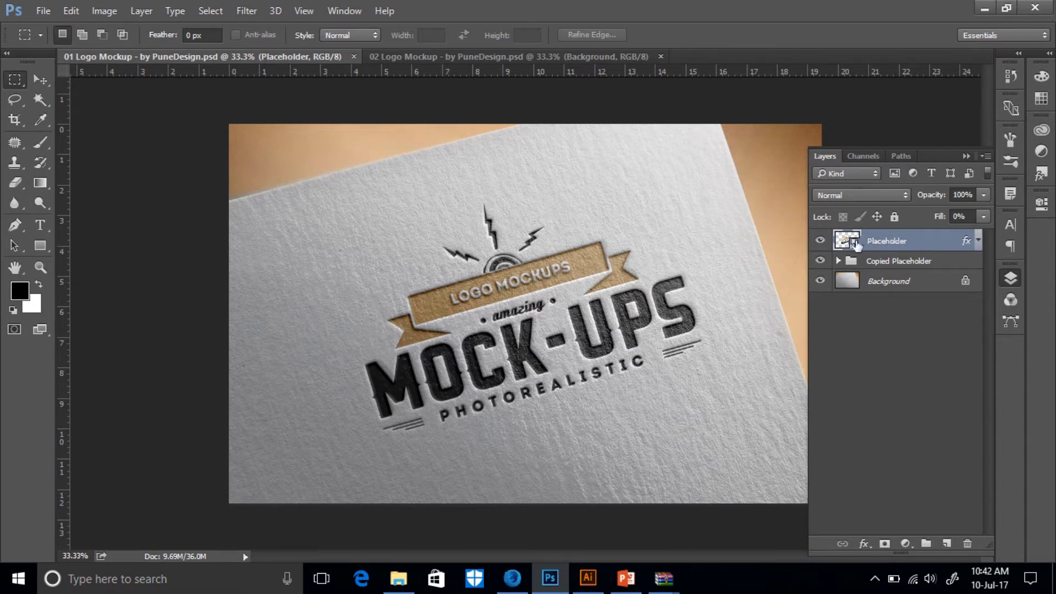
Step: Toggle the visibility of the Placeholder layer and the Copied Placeholder group off and on to examine what each contributes
click(821, 240)
click(820, 240)
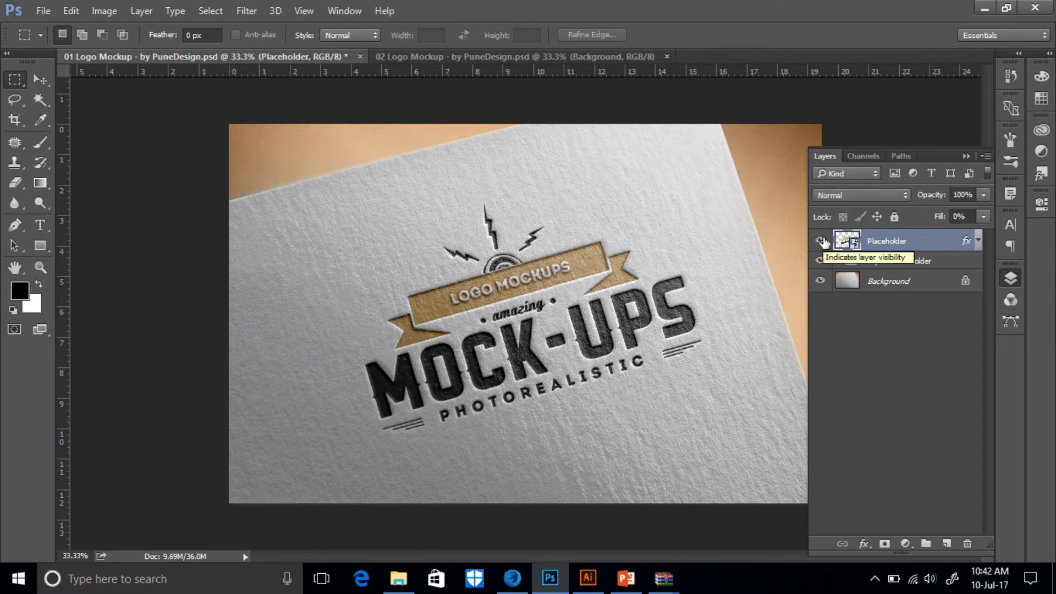
click(820, 261)
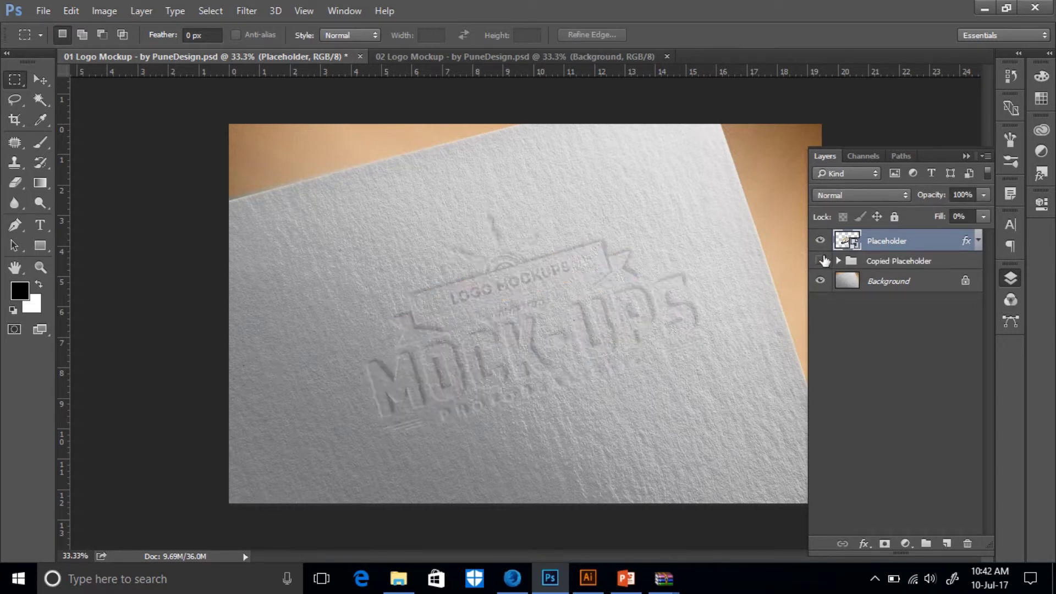
click(822, 261)
Step: Open the contents of smart object layer 1 in the Copied Placeholder group and hide the Placeholder artwork inside it
click(839, 262)
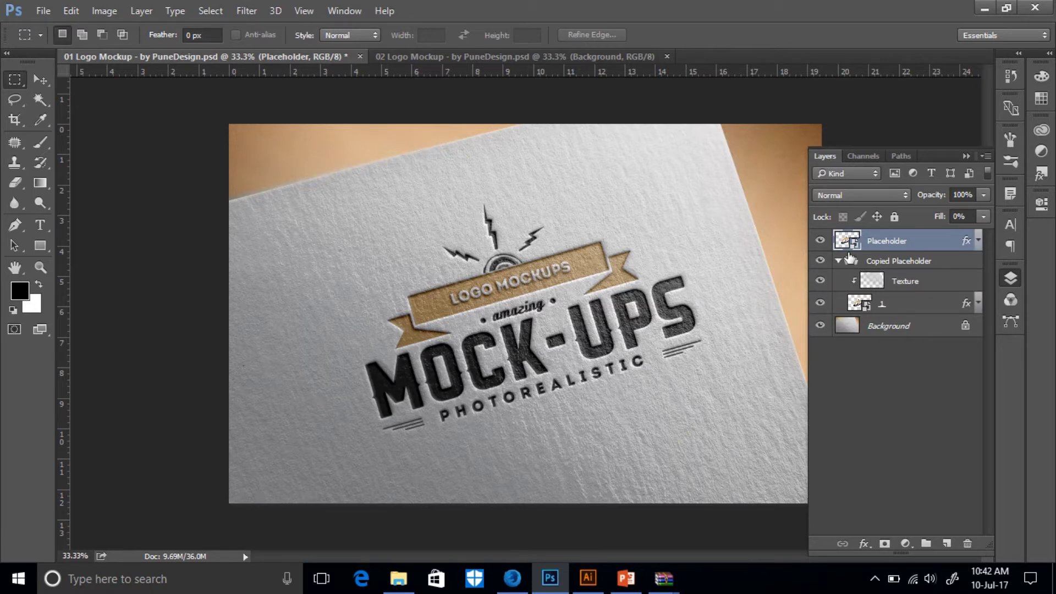
key(shift+alt+m)
double_click(867, 308)
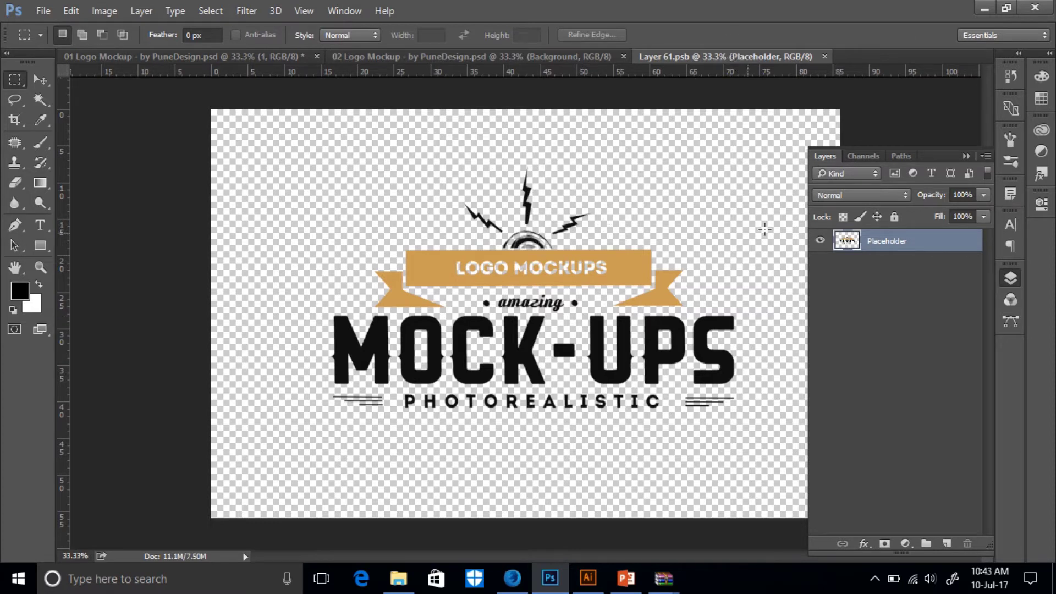
click(820, 240)
click(821, 241)
click(820, 241)
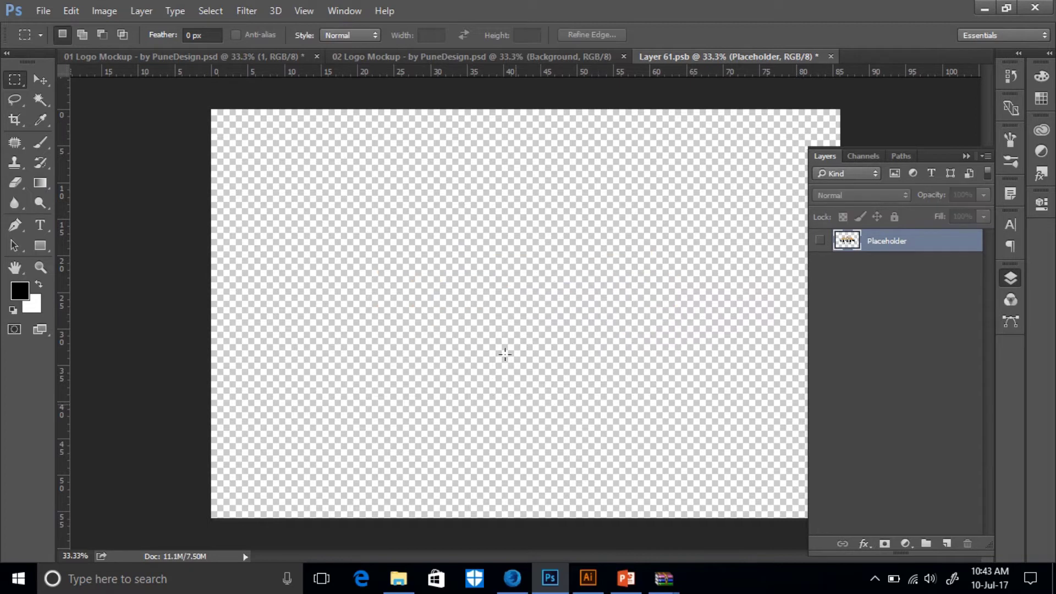
Step: Switch to Illustrator, group the LoneStar Technology USA logo on the white artboard and place it into Layer 61.psb in Photoshop
click(589, 584)
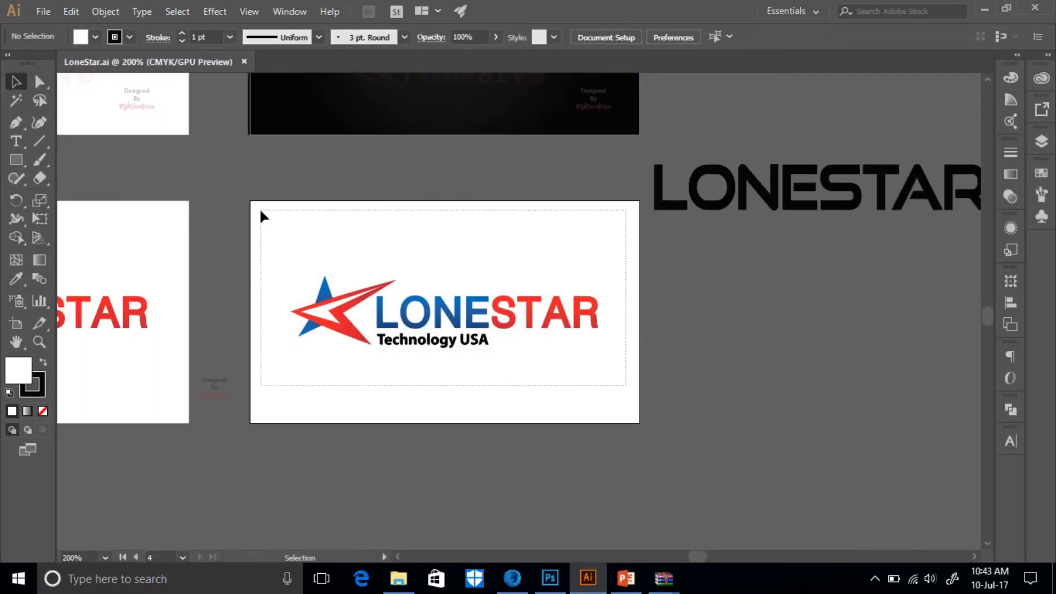
drag(263, 216, 262, 215)
right_click(343, 318)
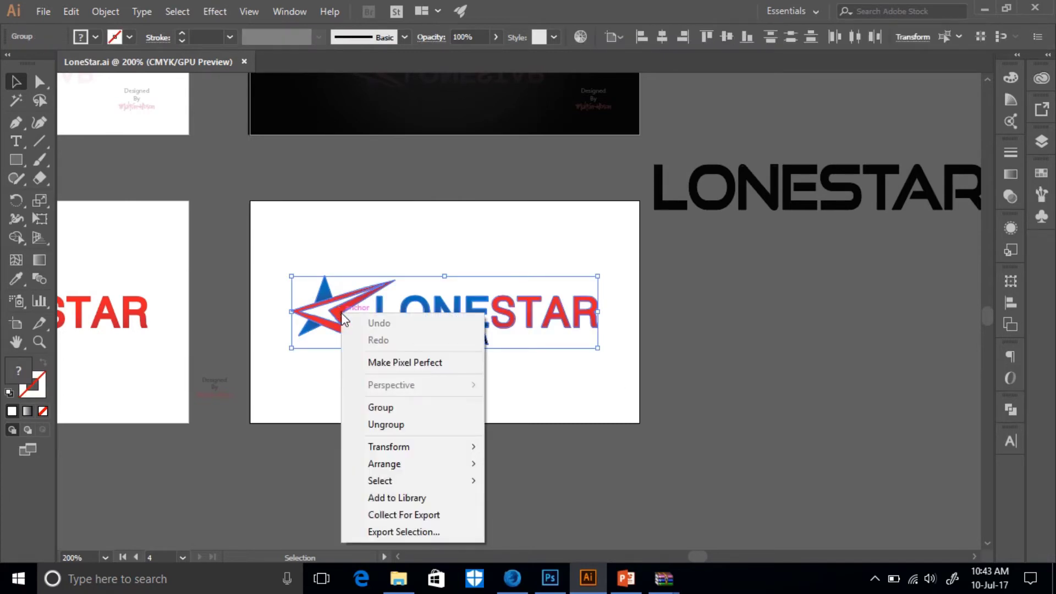
click(400, 408)
drag(356, 334, 455, 287)
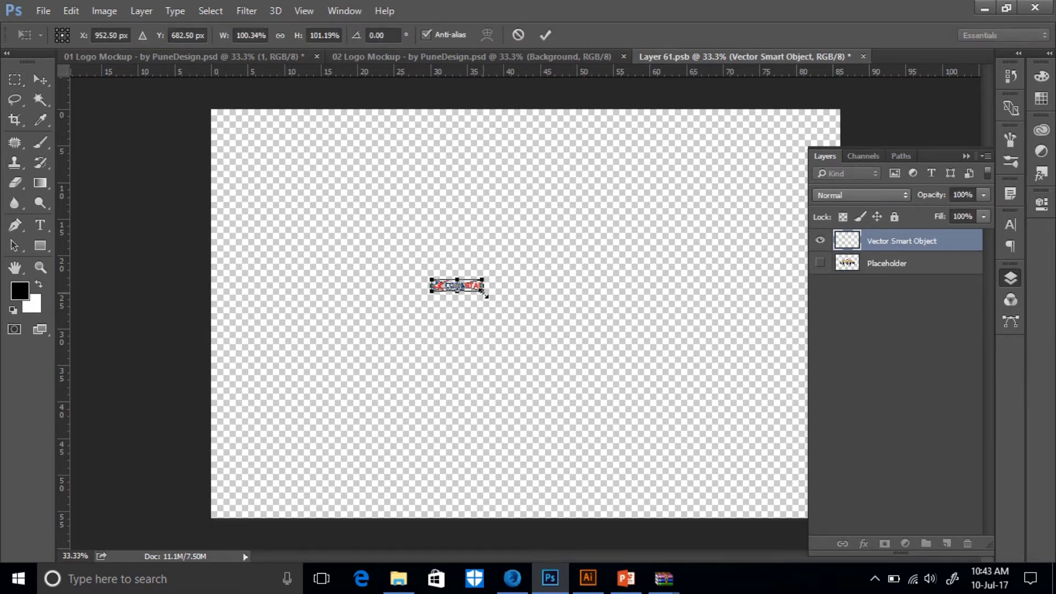
Step: Scale the placed LoneStar logo to about 940% width and 947% height, centred near X 1220 px, Y 738 px, and apply the transform
drag(484, 296, 723, 511)
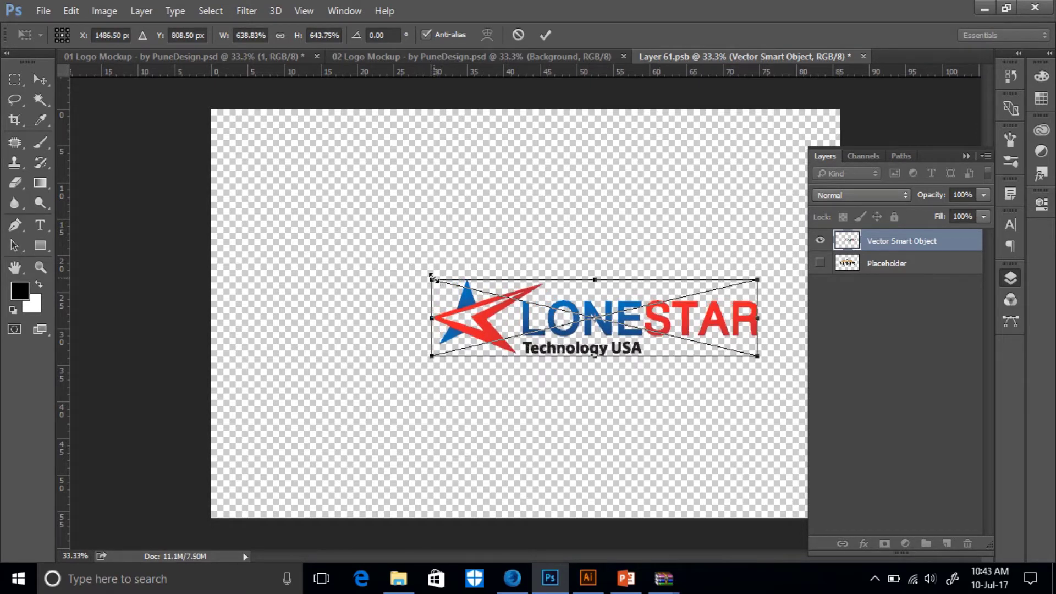
drag(431, 277, 288, 145)
drag(483, 326, 492, 325)
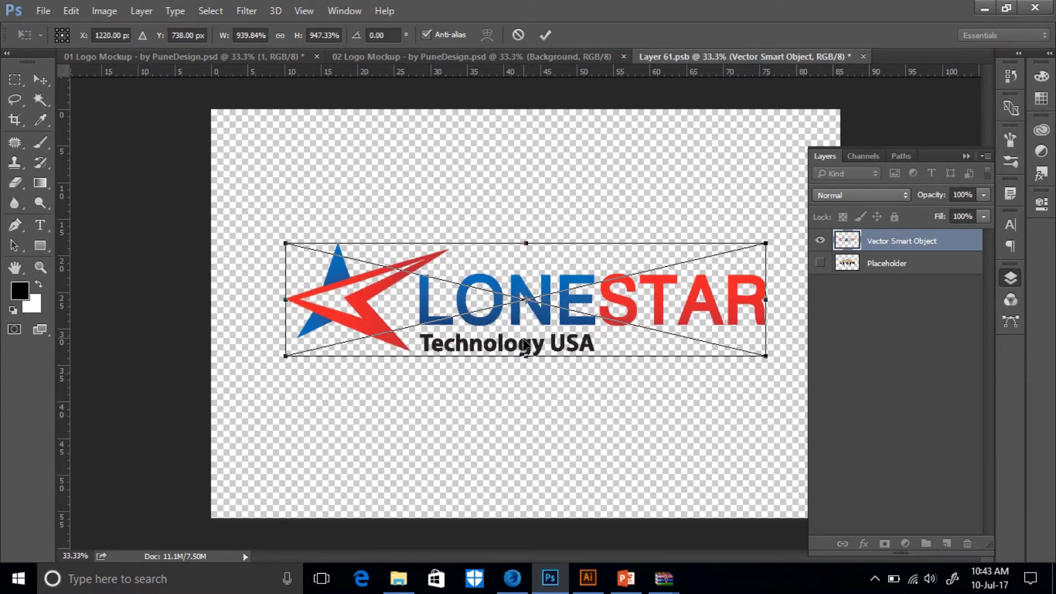
click(543, 34)
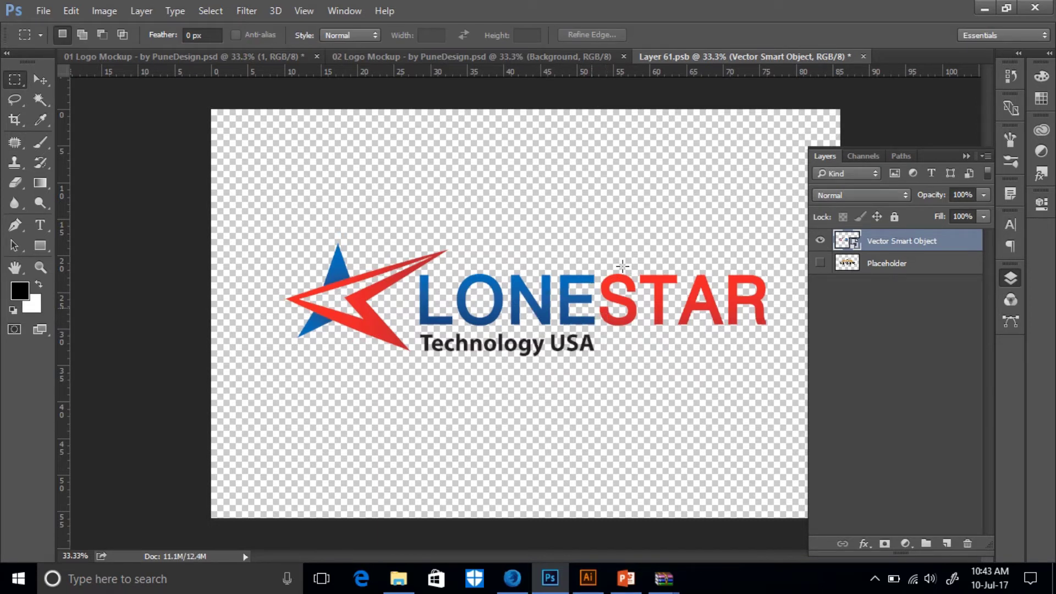
Step: Collapse the Layers panel and close Layer 61.psb, saving its changes to update the 01 Logo Mockup
click(967, 156)
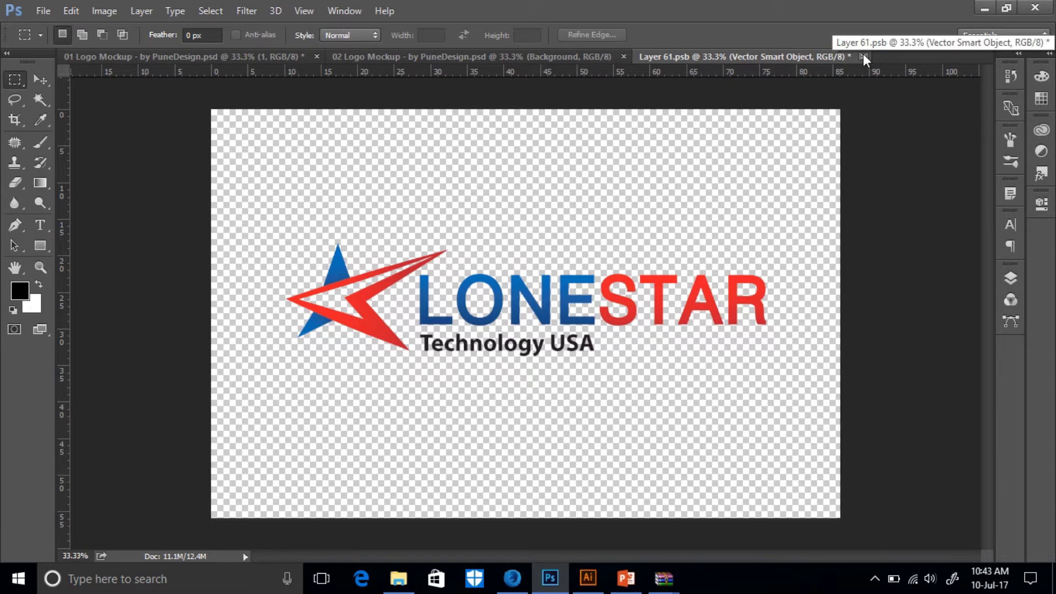
click(863, 56)
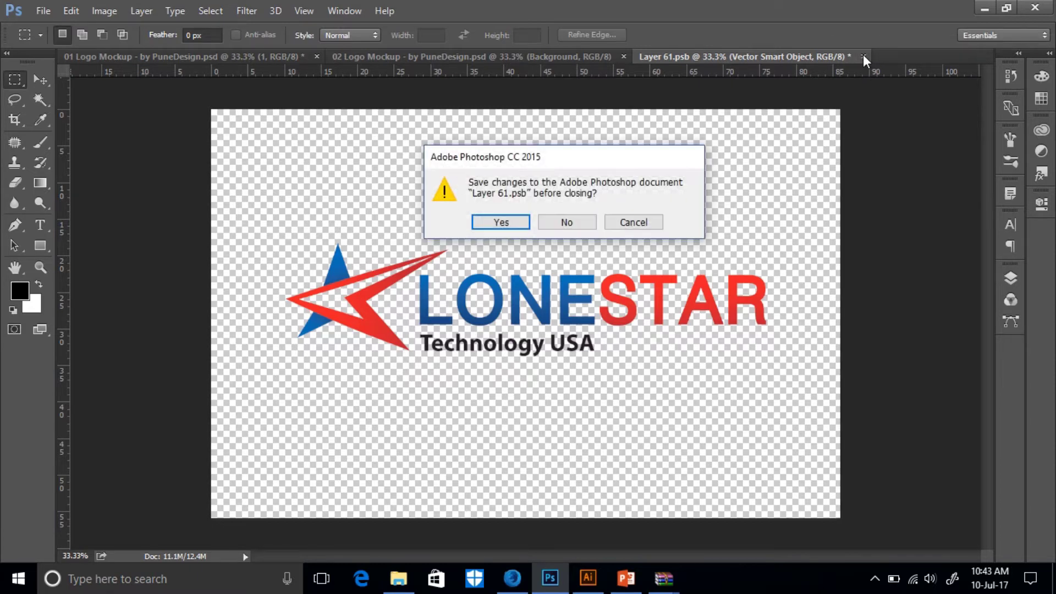
click(503, 220)
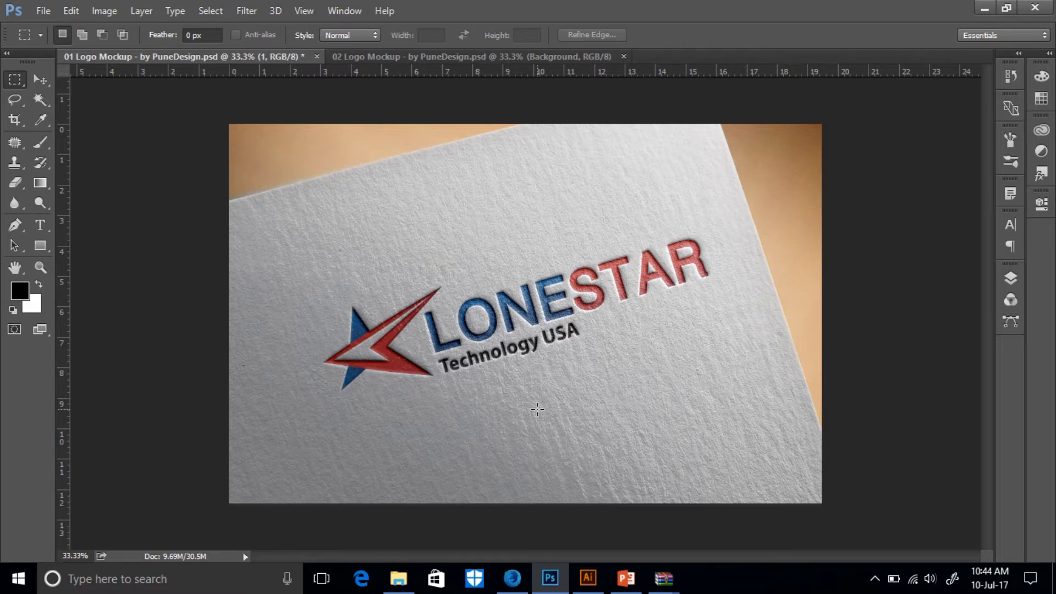
Step: Review the second mockup's preview and description on the GraphicBurger page in the browser, and return to Photoshop
click(512, 578)
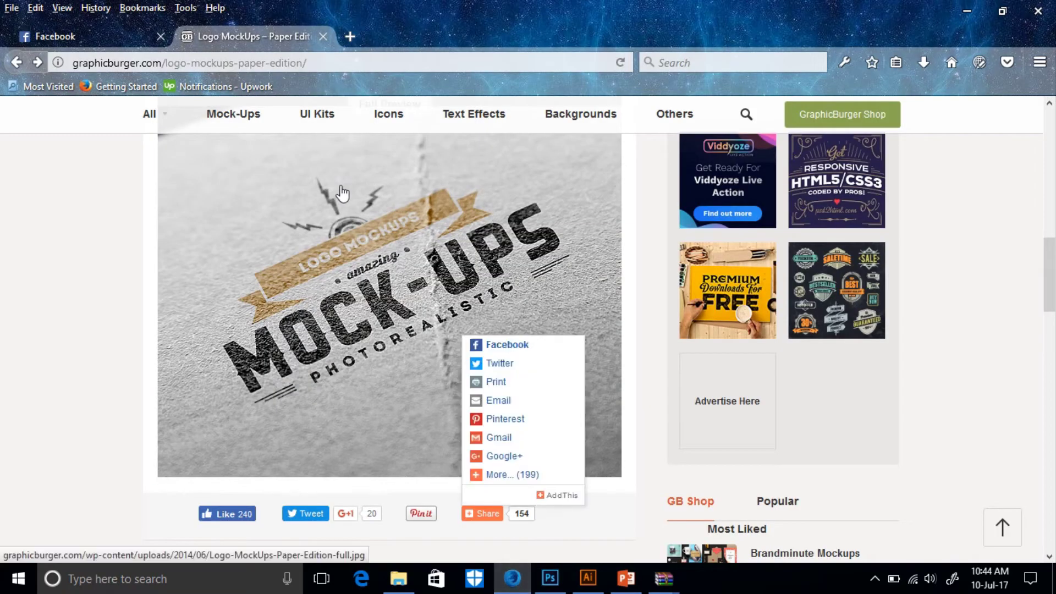
scroll(343, 193, down, 3)
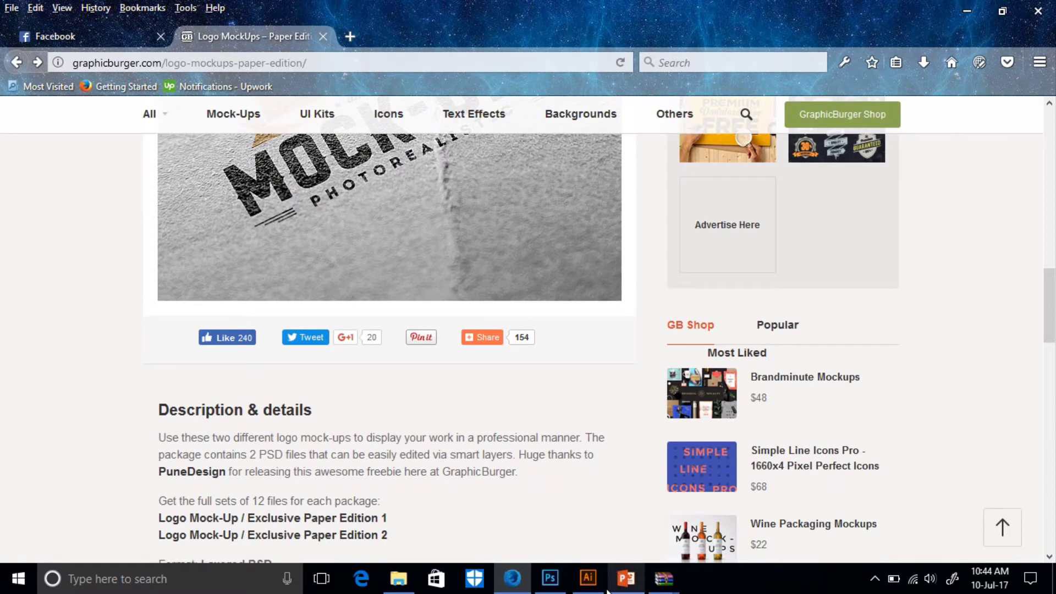
click(550, 578)
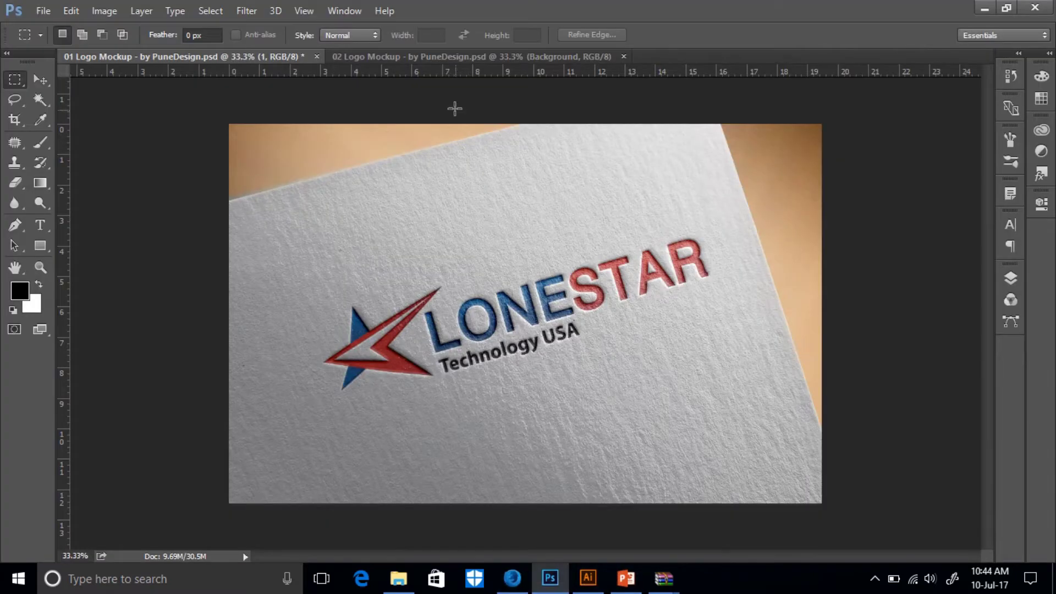
Step: Open the Placeholder smart object of the 02 Logo Mockup document and hide the original artwork layer inside it
click(456, 56)
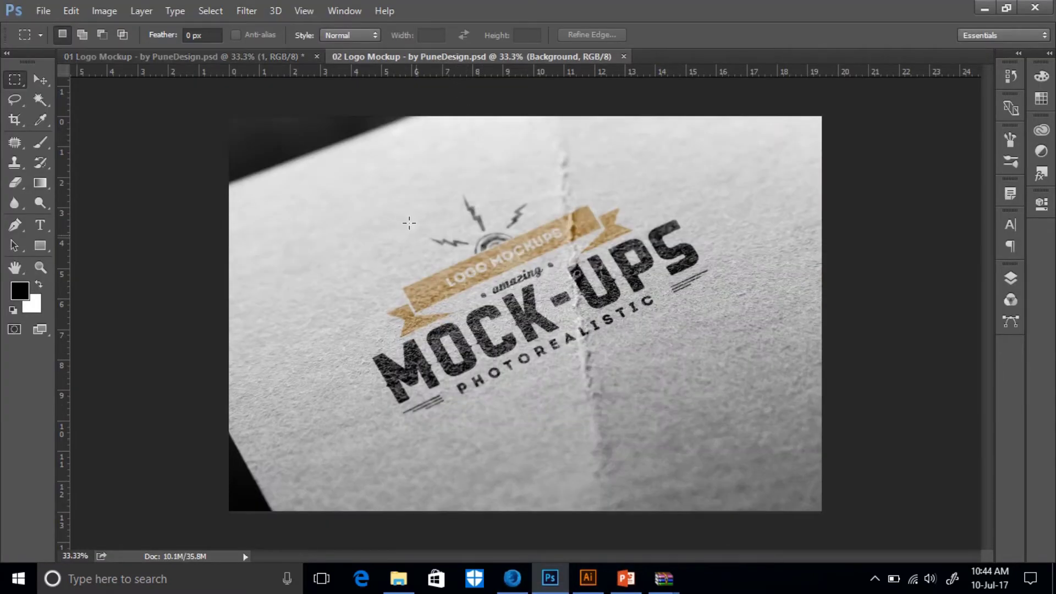
click(1011, 277)
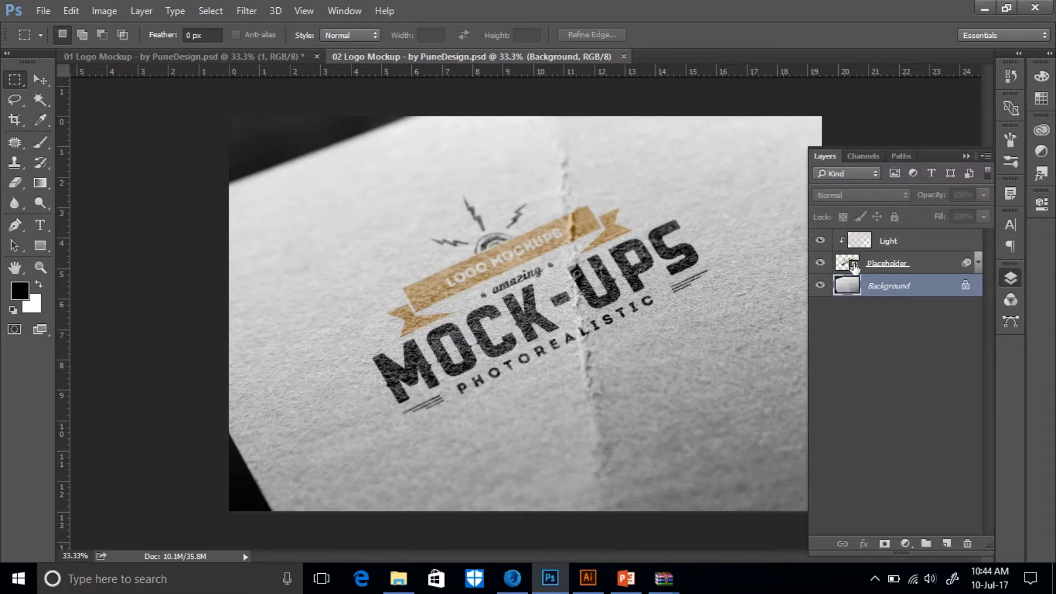
double_click(854, 265)
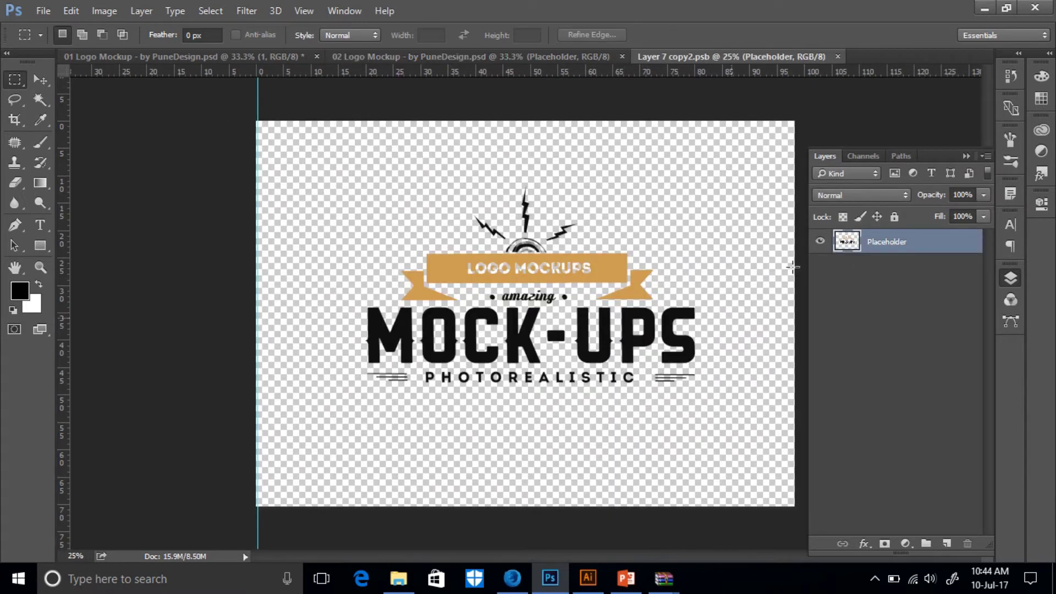
click(821, 241)
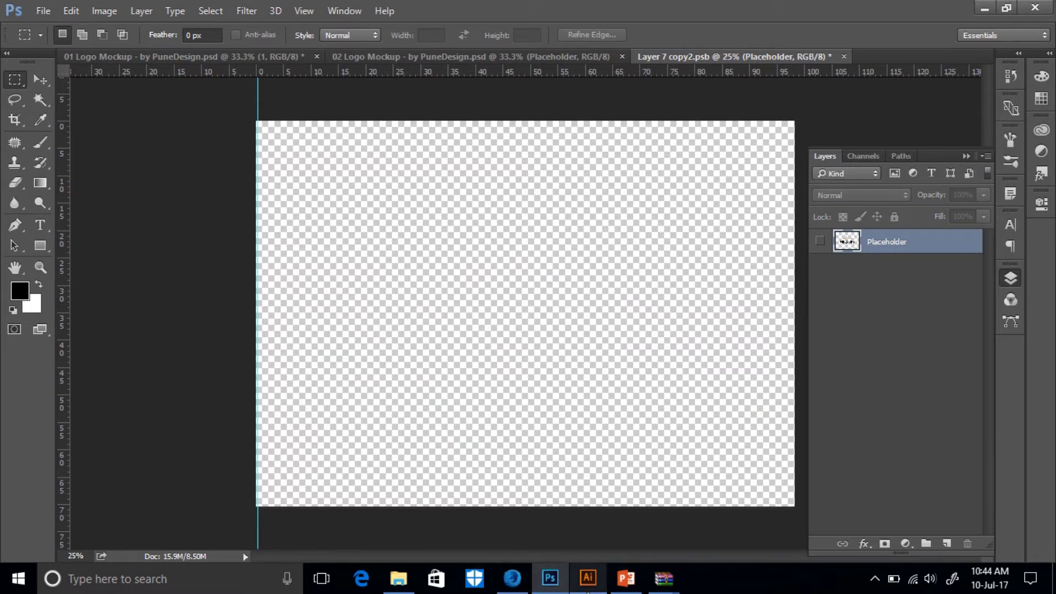
Step: Bring the LoneStar logo from Illustrator into the smart object, scale it to about 1061% by 1072%, and centre it near X 1393 px, Y 932 px
click(587, 583)
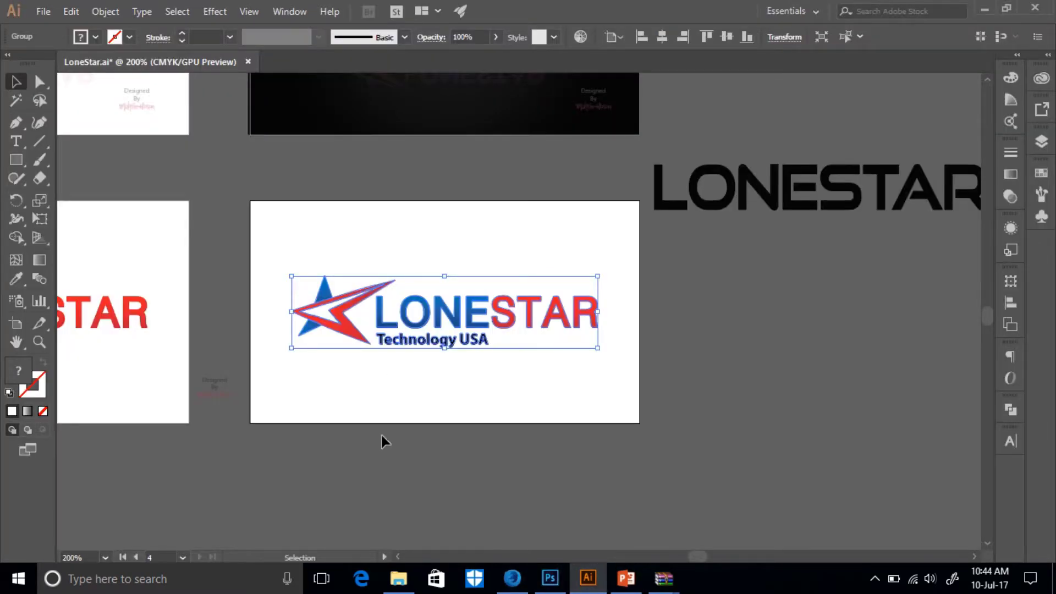
drag(341, 325, 720, 261)
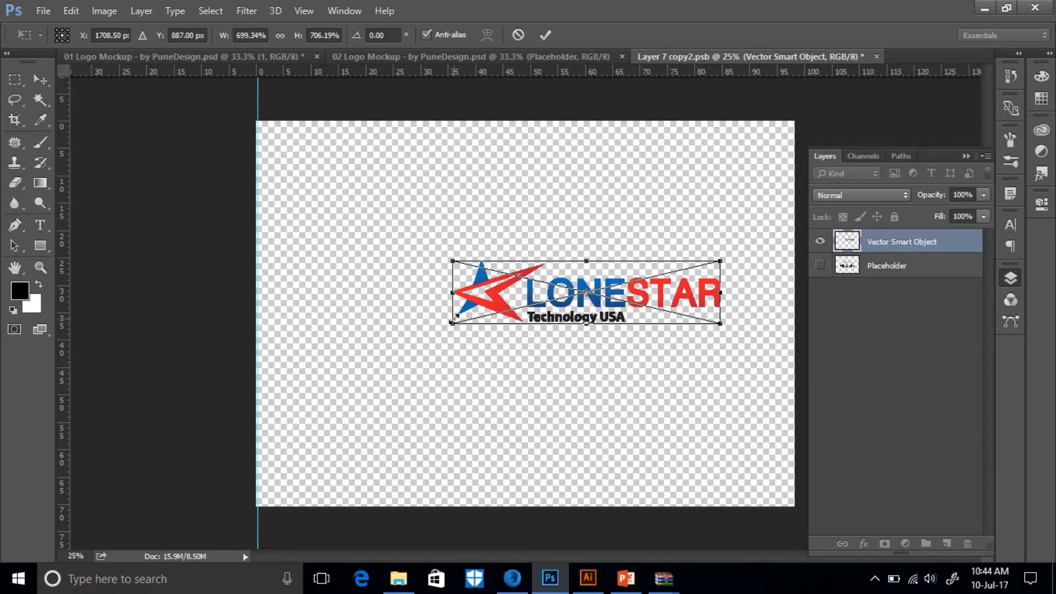
drag(454, 319, 328, 399)
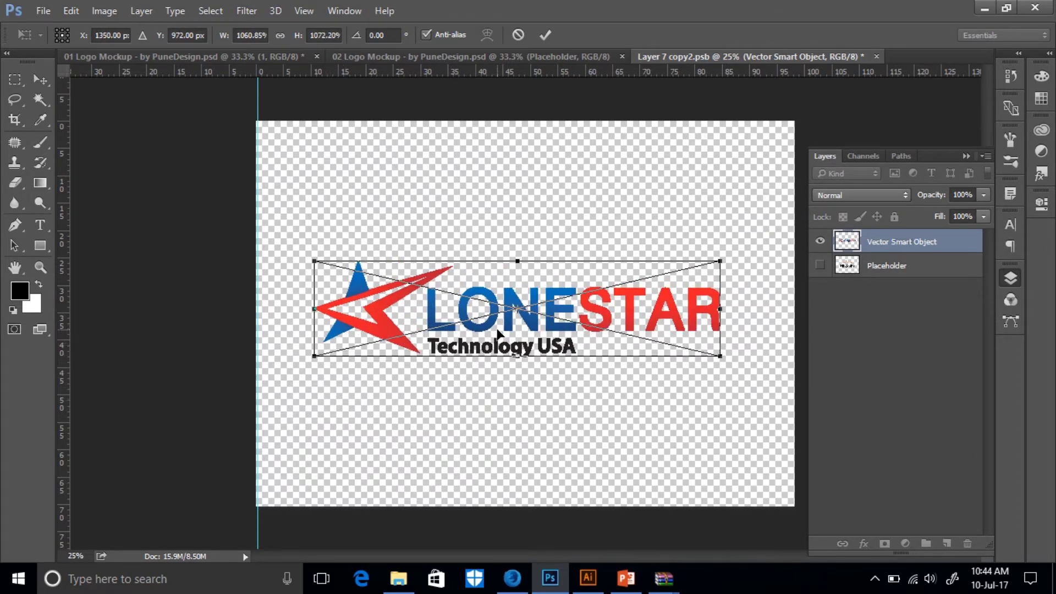
drag(495, 331, 496, 325)
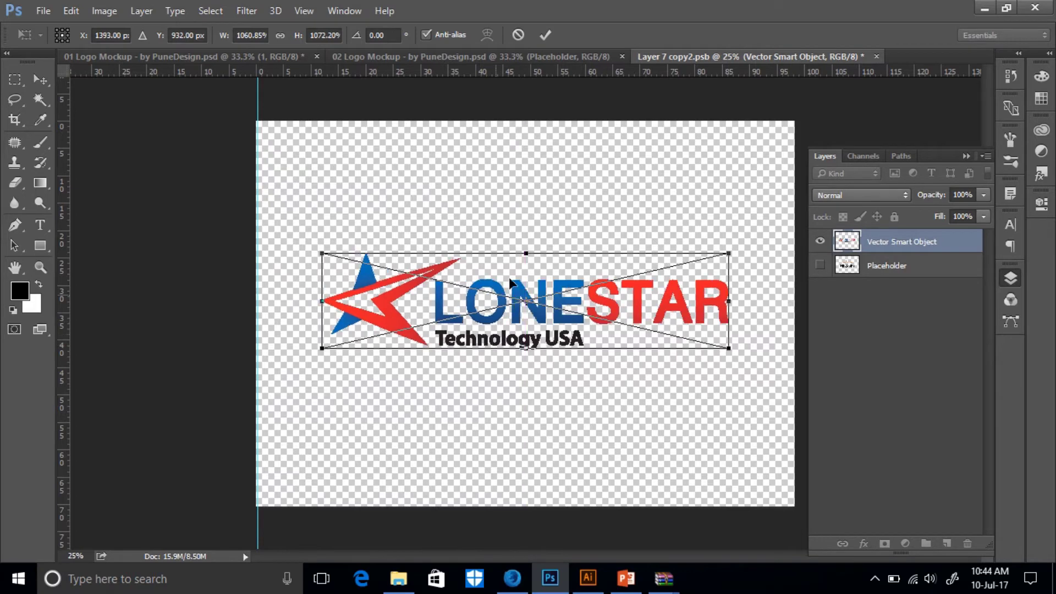
click(547, 34)
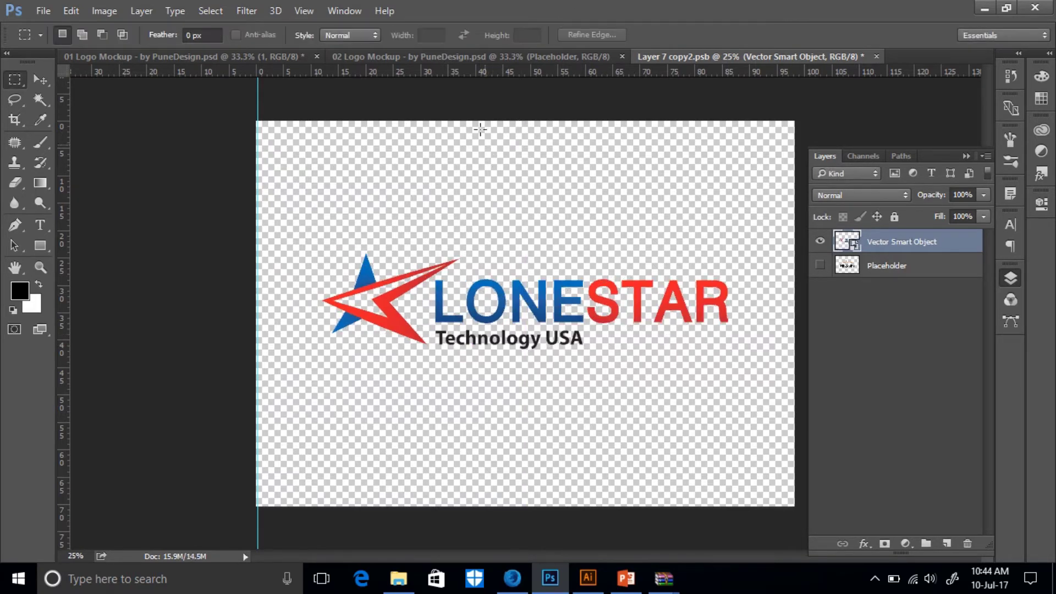
Step: Close Layer 7 copy2.psb, saving its changes to update the 02 Logo Mockup, and collapse the Layers panel
click(877, 56)
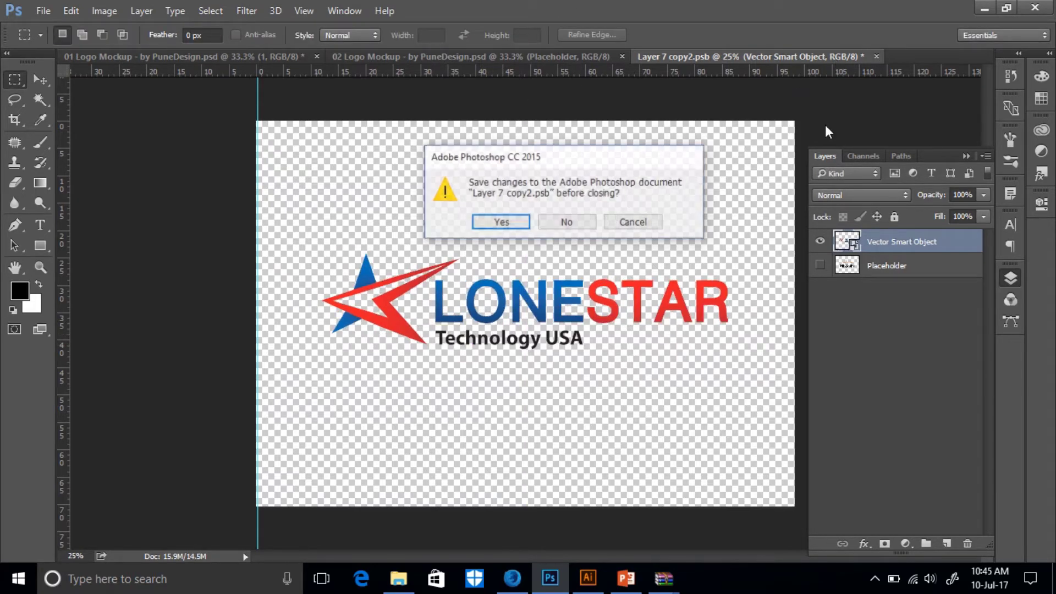
click(502, 223)
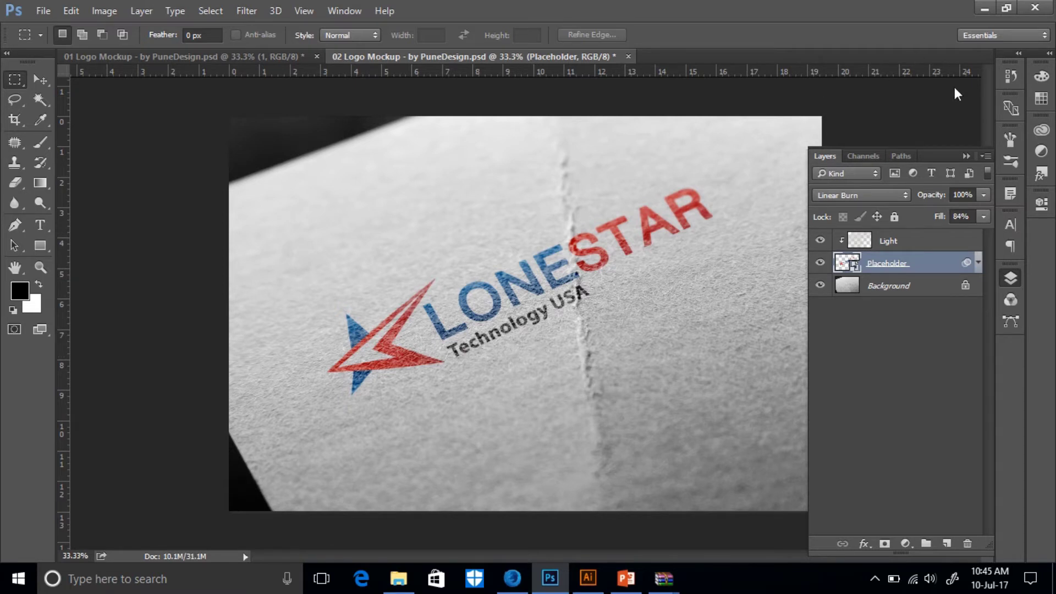
click(966, 156)
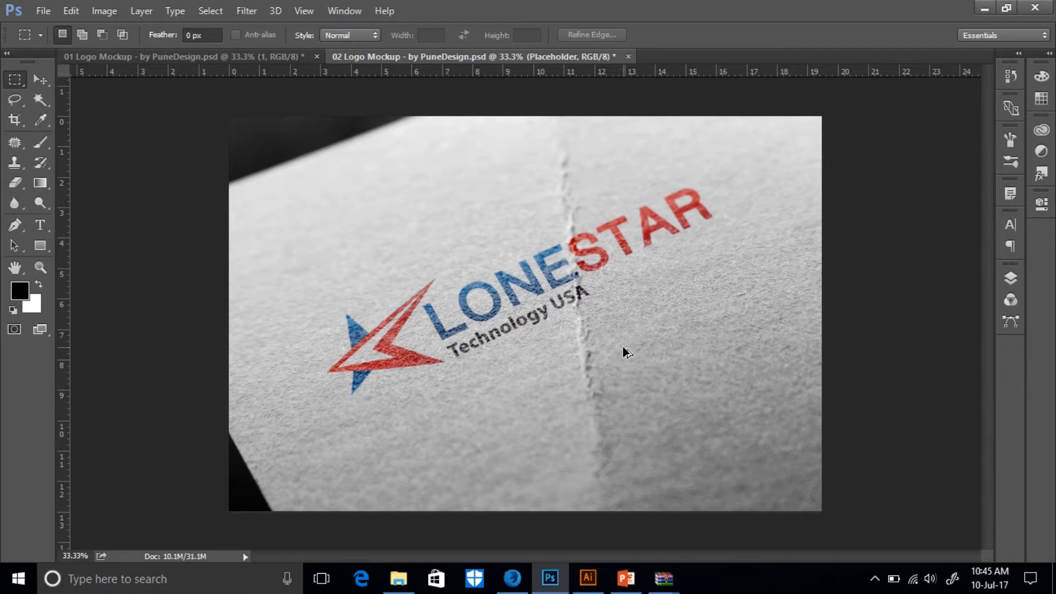
Step: Set up a Save for Web JPEG export of the 02 Logo Mockup, scaled to 50 percent with proportions kept
key(ctrl+alt+shift+s)
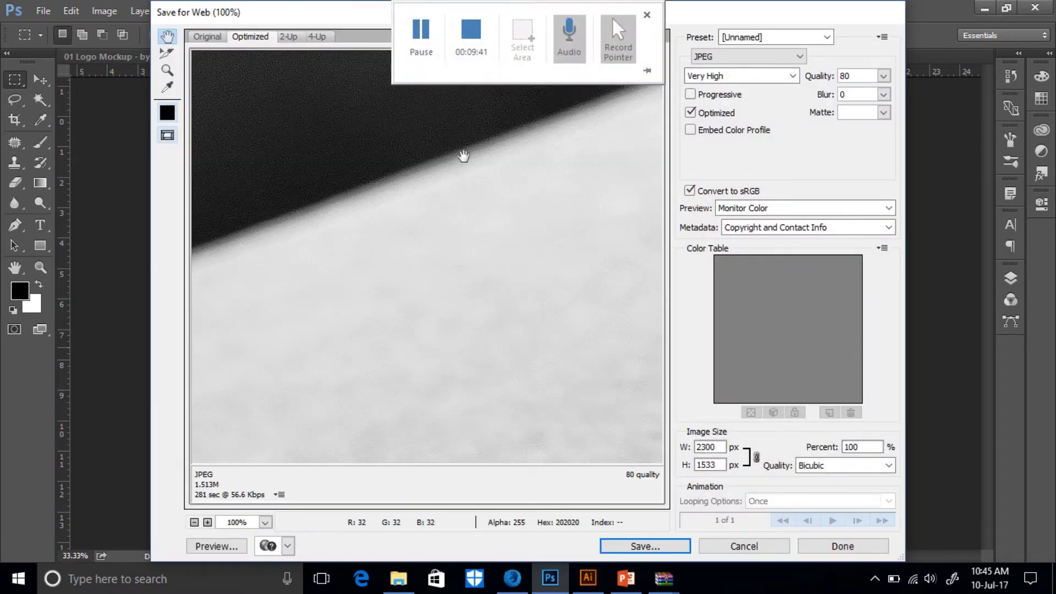
double_click(868, 446)
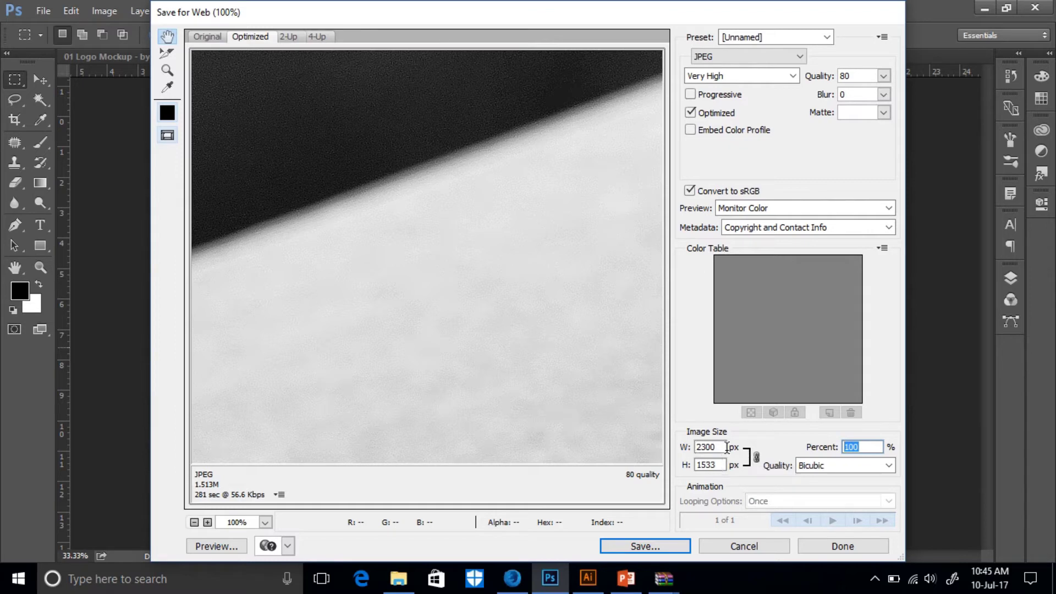
click(867, 446)
drag(868, 446, 812, 451)
text(50)
click(752, 458)
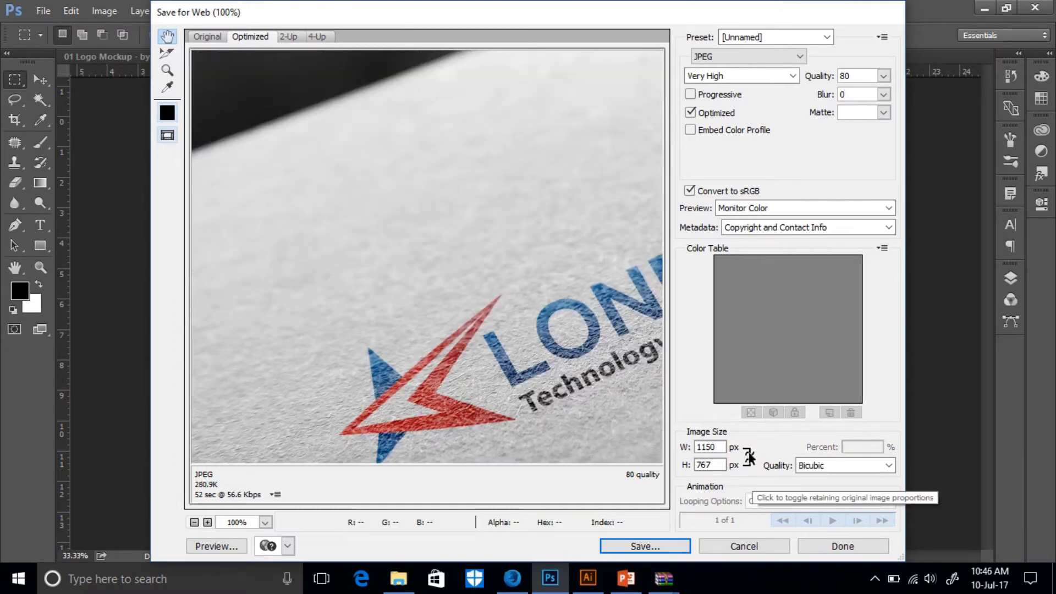
click(750, 455)
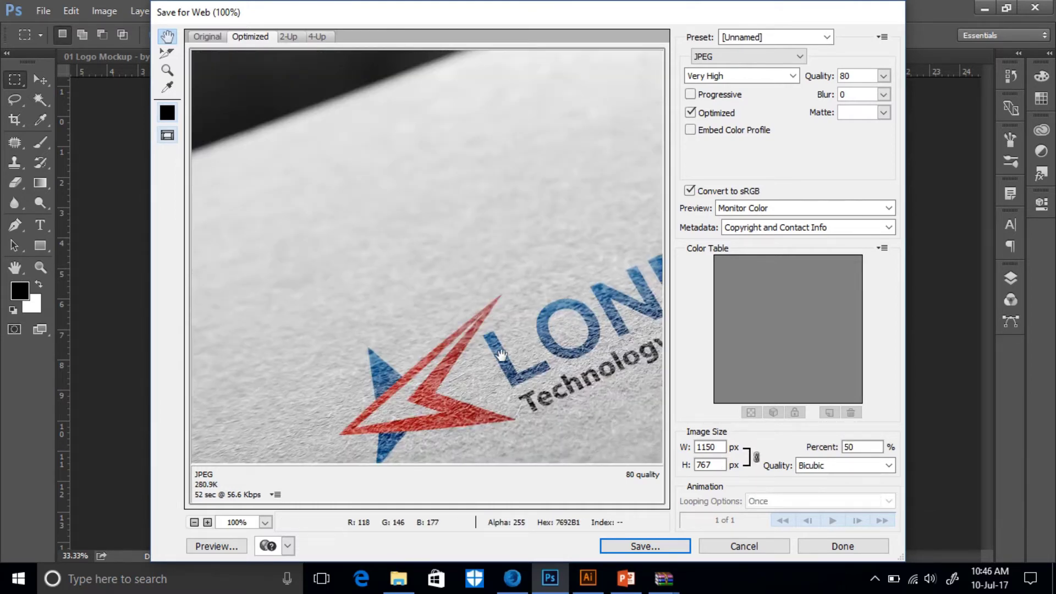
Step: Save the optimized image to the Desktop as 02-Logo-Mockup---by-PuneDesign.jpg
click(654, 544)
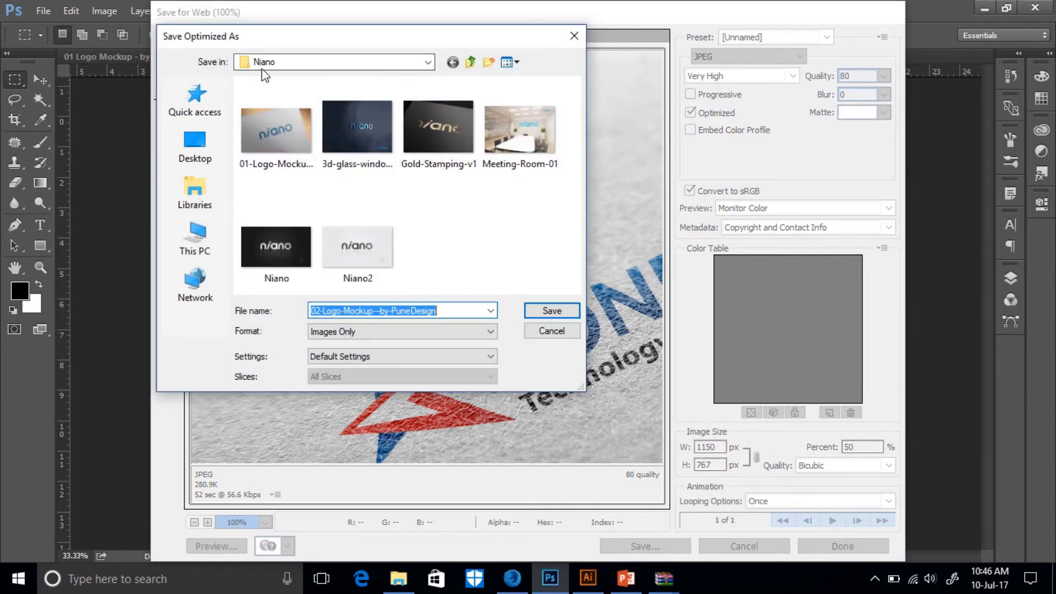
click(196, 146)
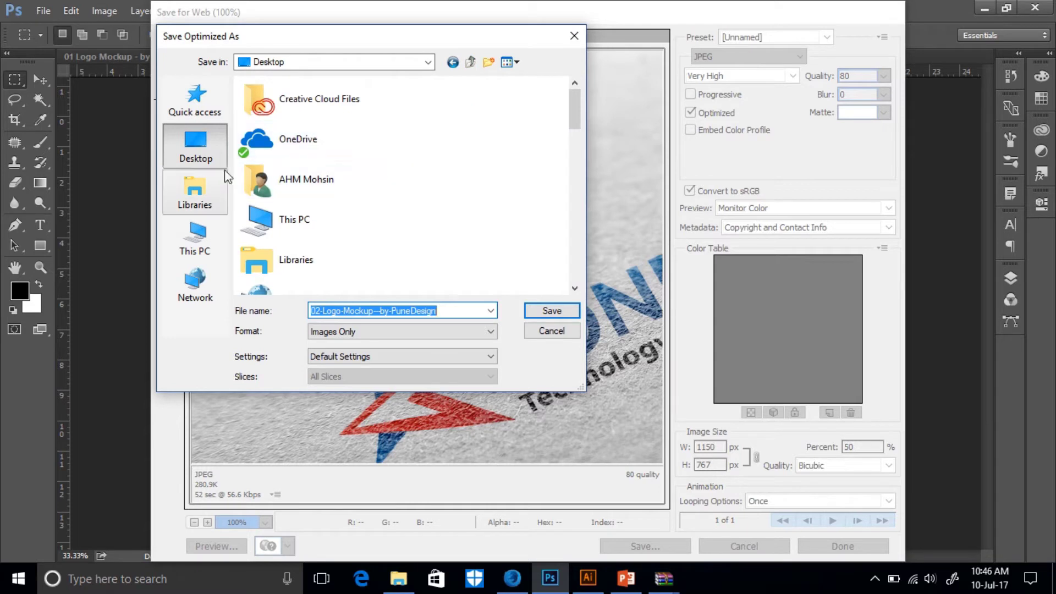
click(293, 225)
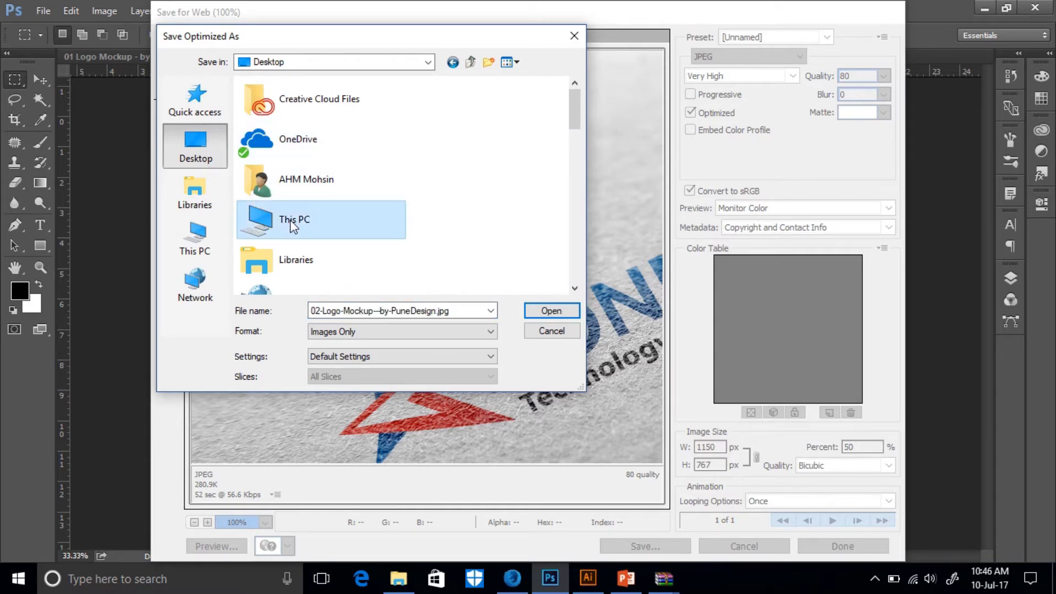
double_click(294, 224)
click(292, 120)
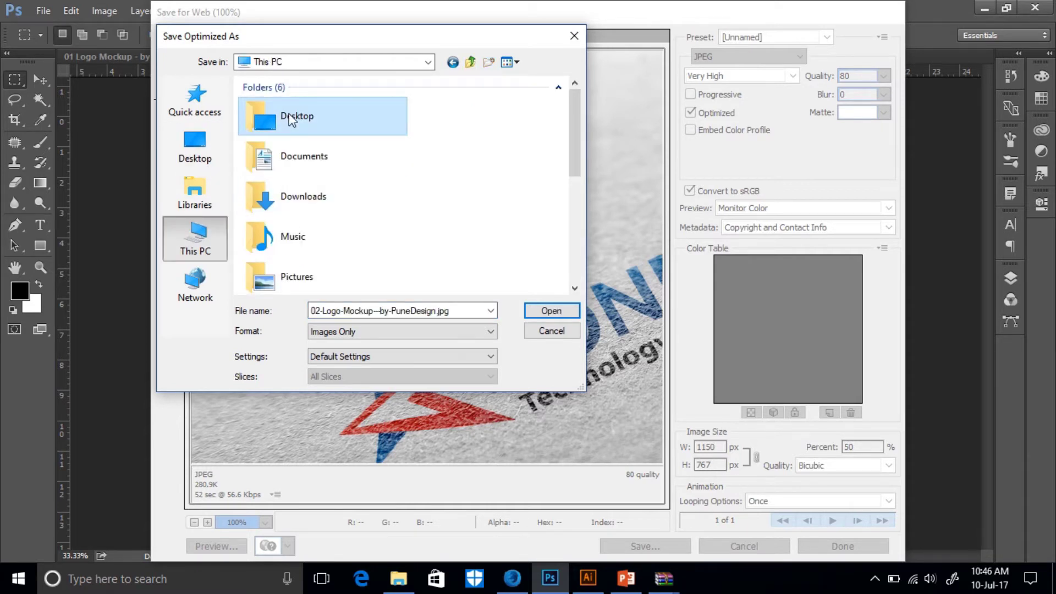
double_click(292, 120)
click(551, 310)
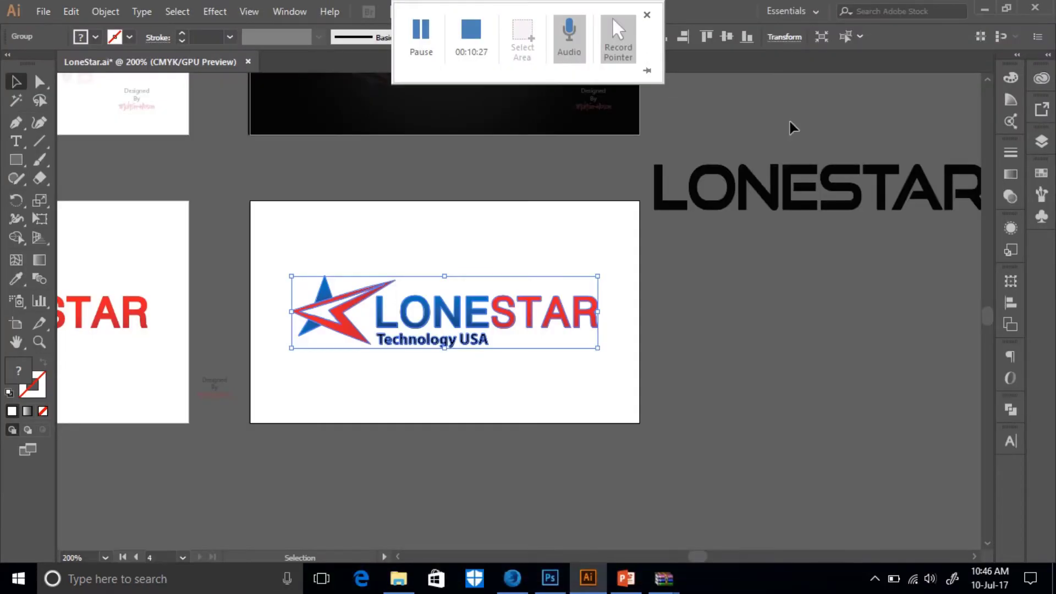
Step: Minimize the Illustrator and browser windows and open the exported mockup JPEG from the desktop to view it
click(985, 9)
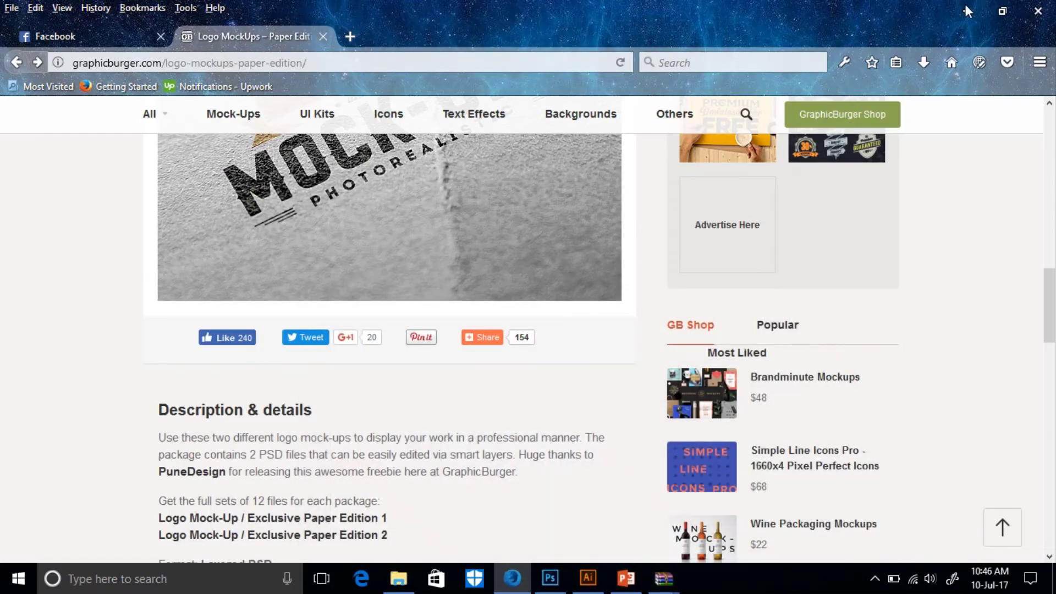
click(969, 11)
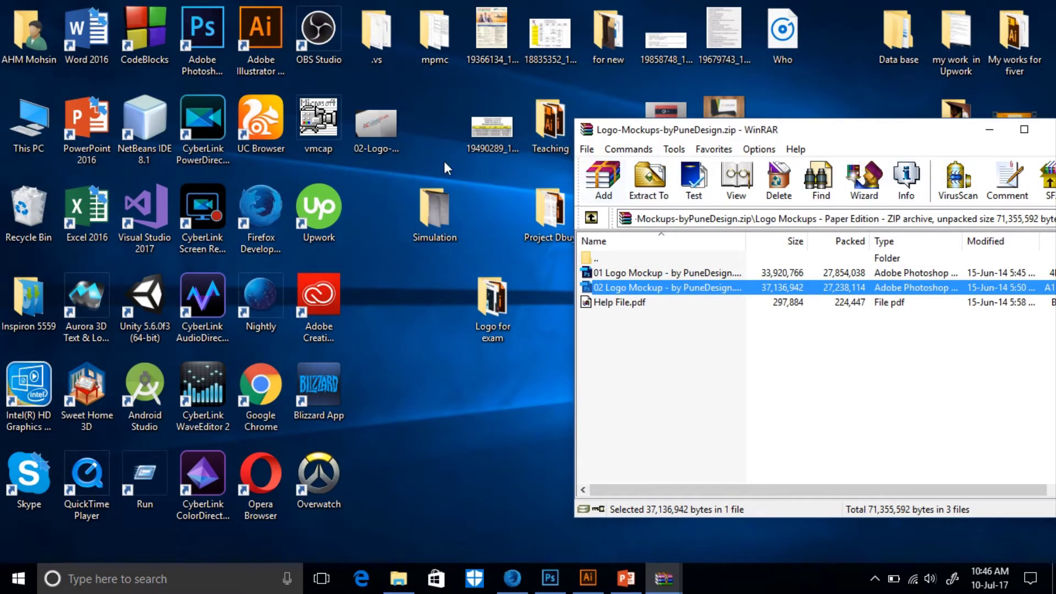
double_click(368, 131)
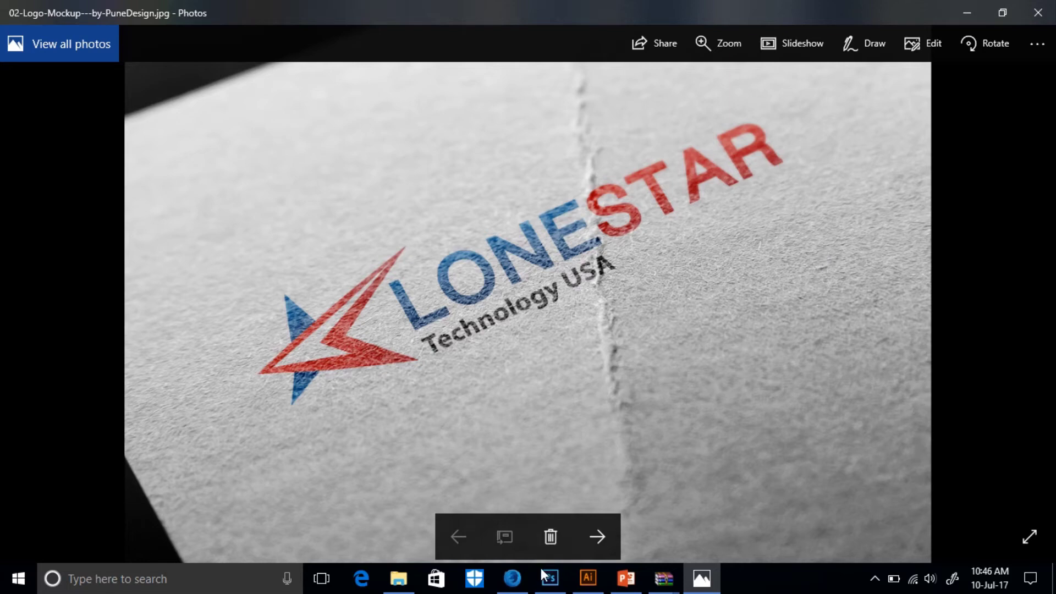
Step: Switch to the GraphicBurger page in the browser and search the site for "business card"
click(513, 578)
scroll(623, 221, up, 3)
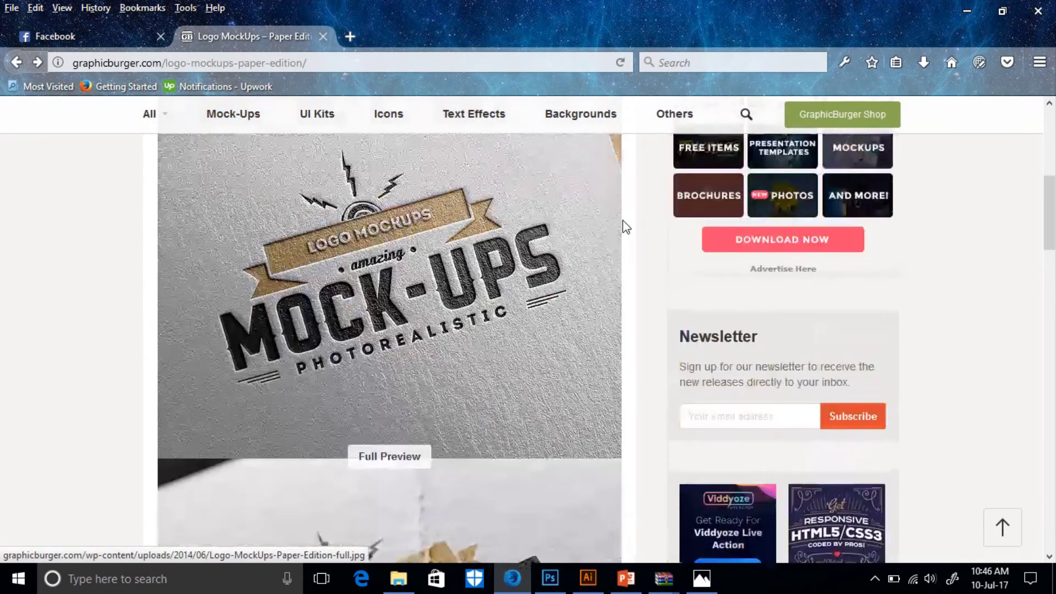
scroll(623, 220, up, 5)
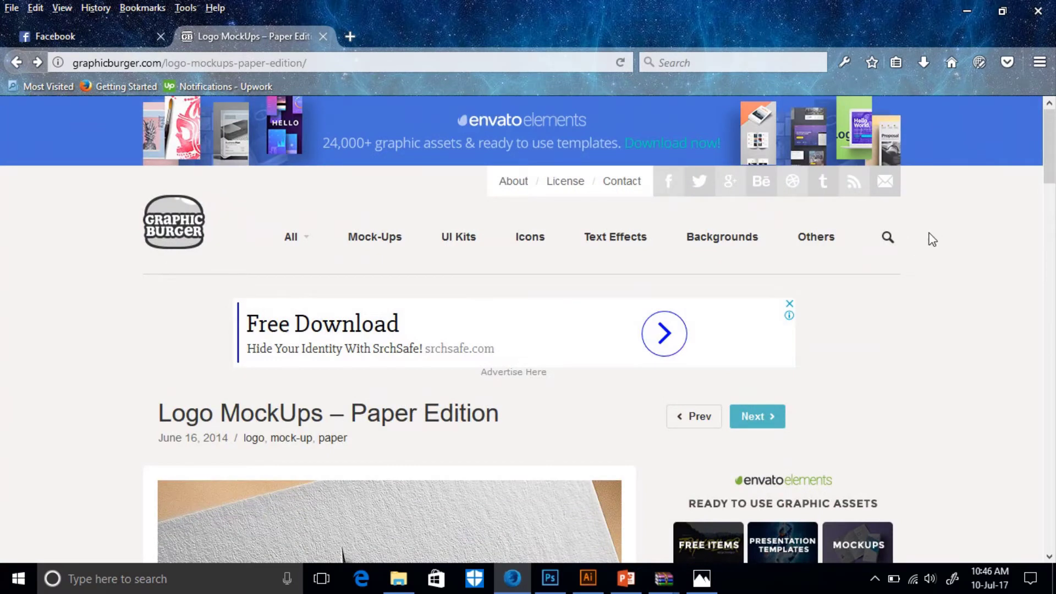
click(888, 241)
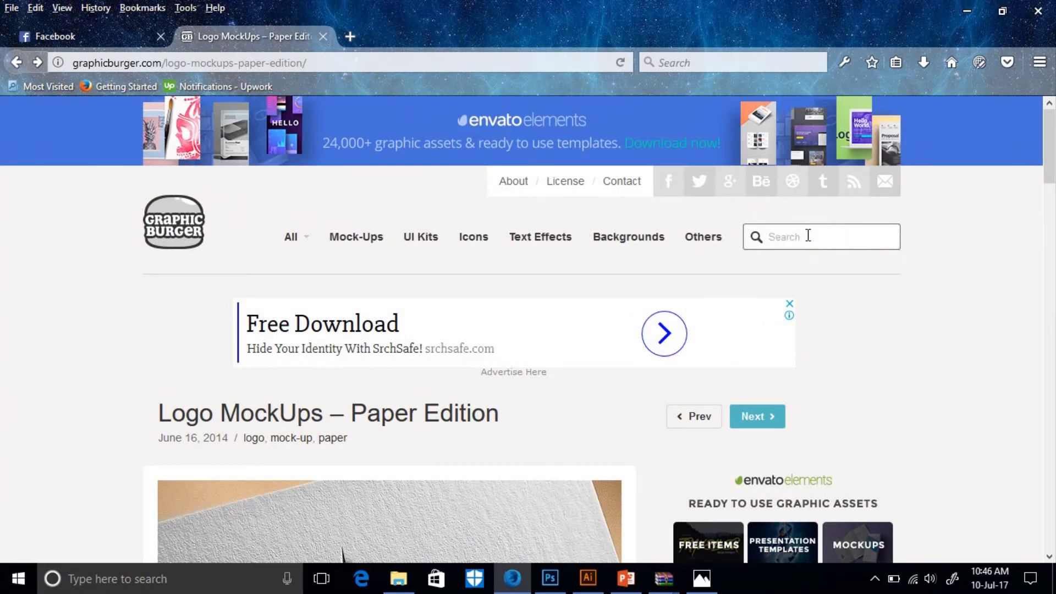
text(business)
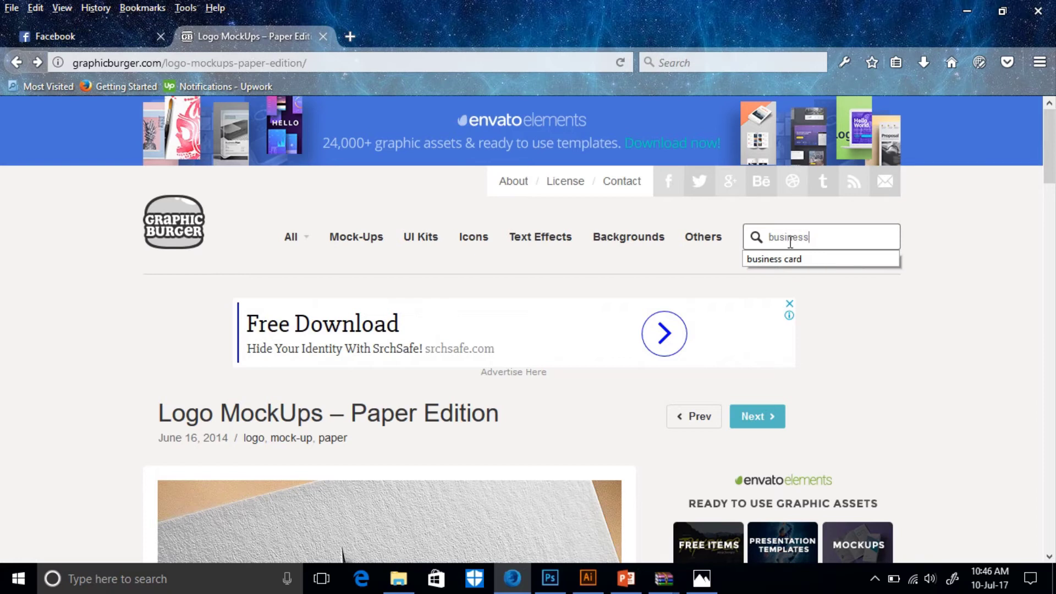
click(799, 260)
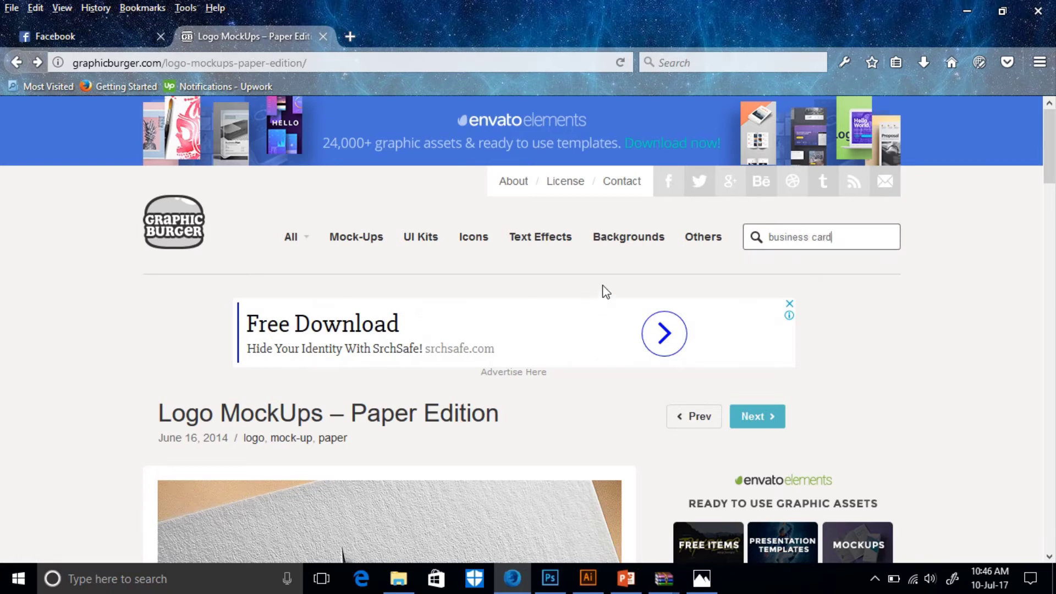
click(760, 232)
click(848, 238)
key(Return)
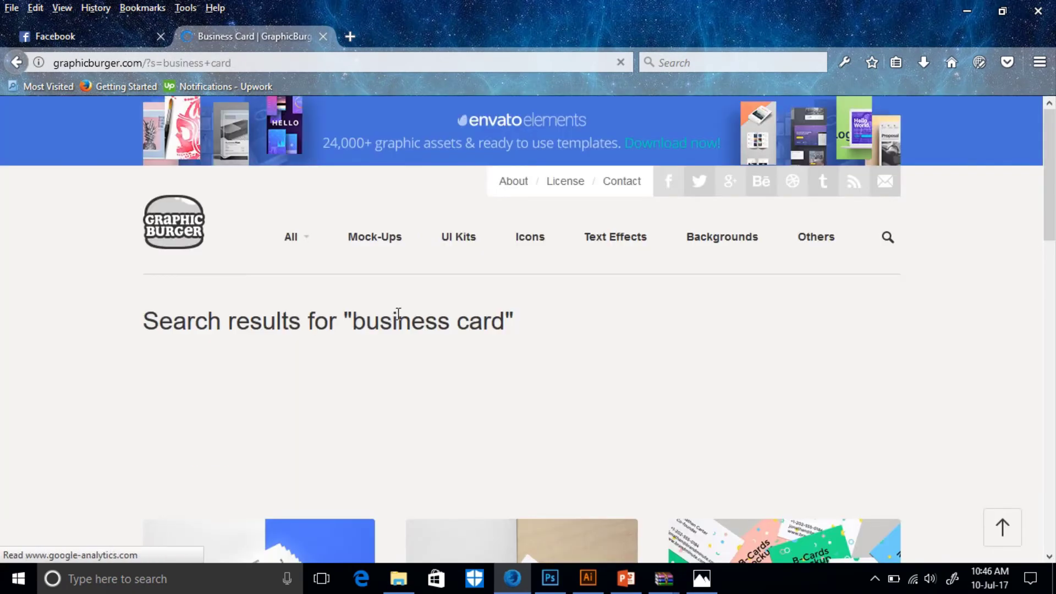
Step: Browse the business card mockup results and open Realistic Business Card MockUp #2
scroll(394, 312, down, 5)
scroll(393, 308, down, 5)
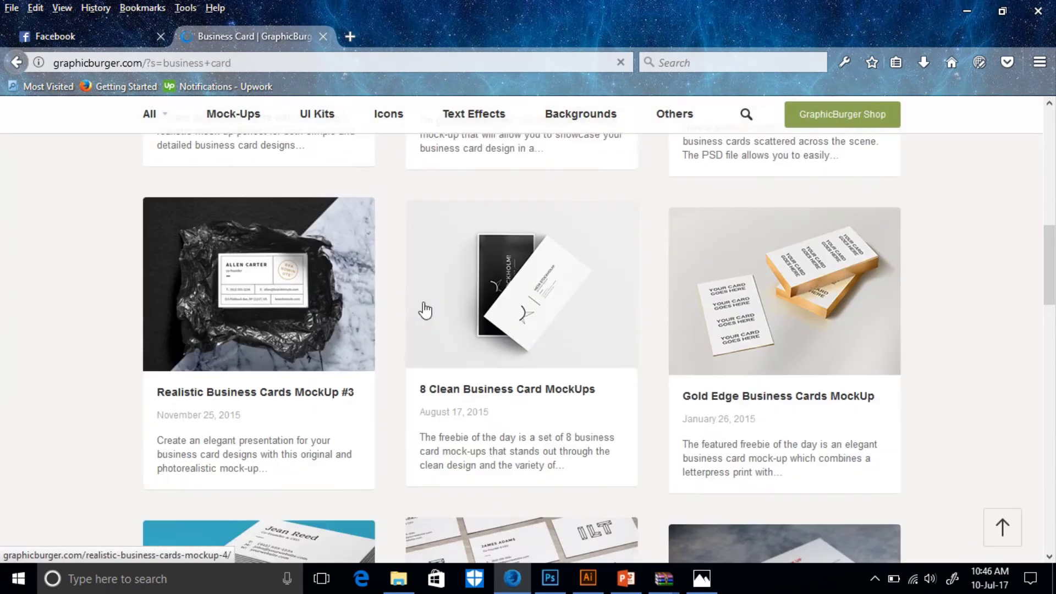
scroll(691, 373, down, 5)
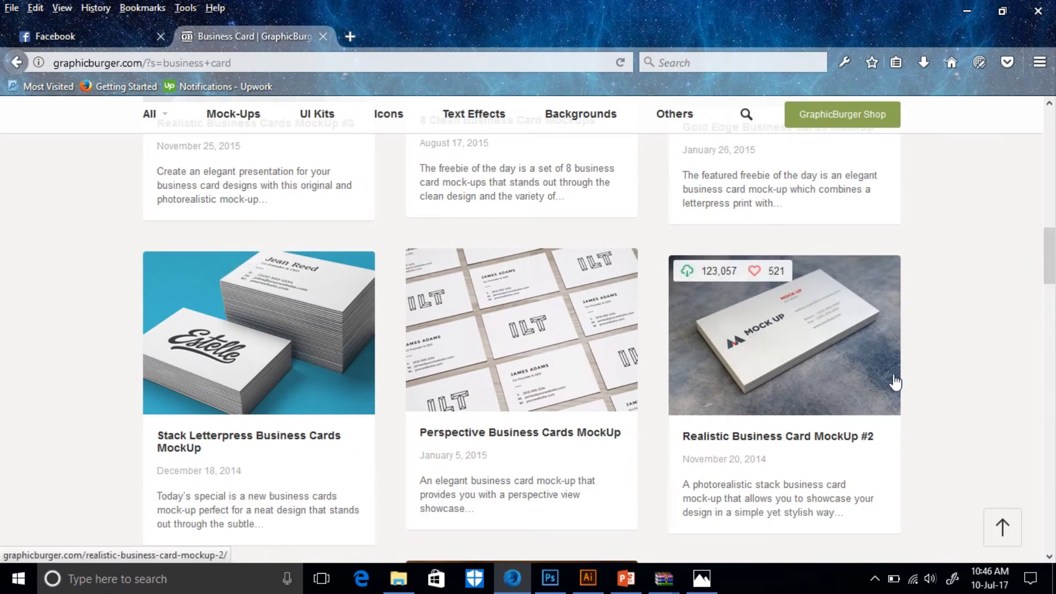
scroll(815, 271, down, 2)
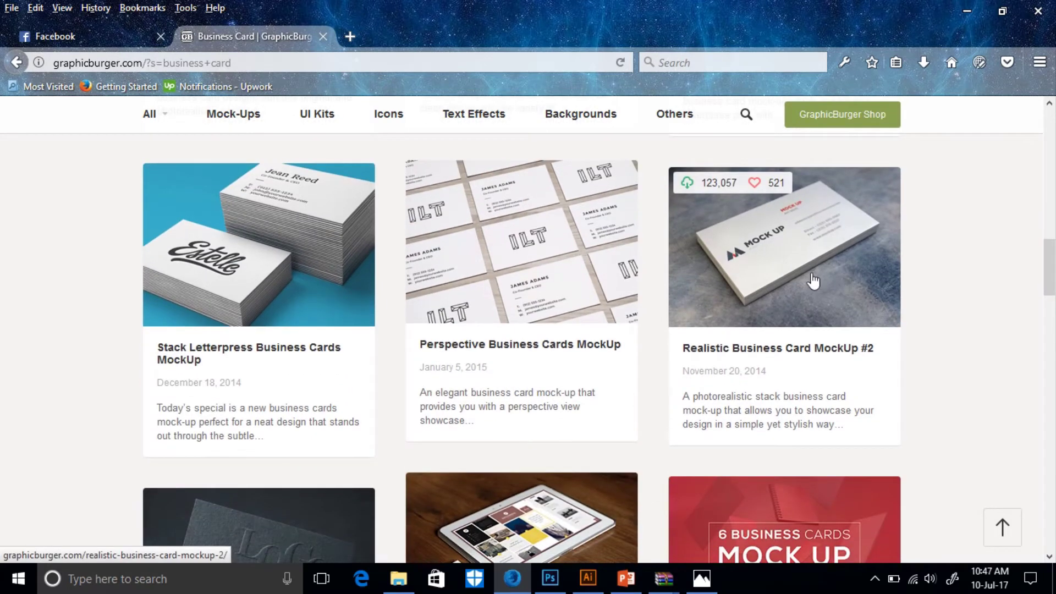
click(797, 265)
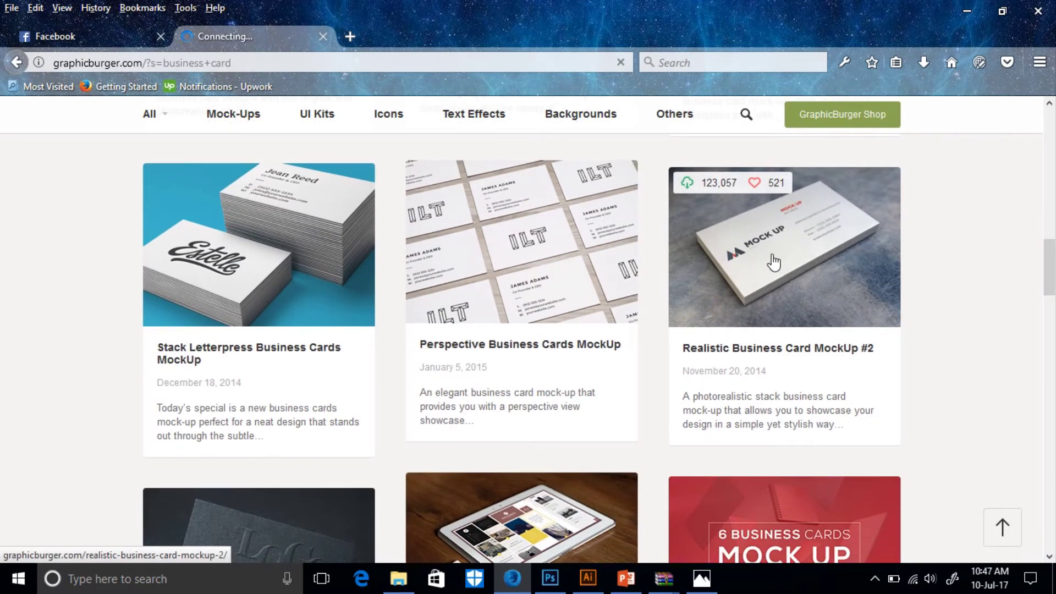
Step: Review the preview and description of Realistic Business Card MockUp #2 and open its download page
scroll(409, 278, down, 5)
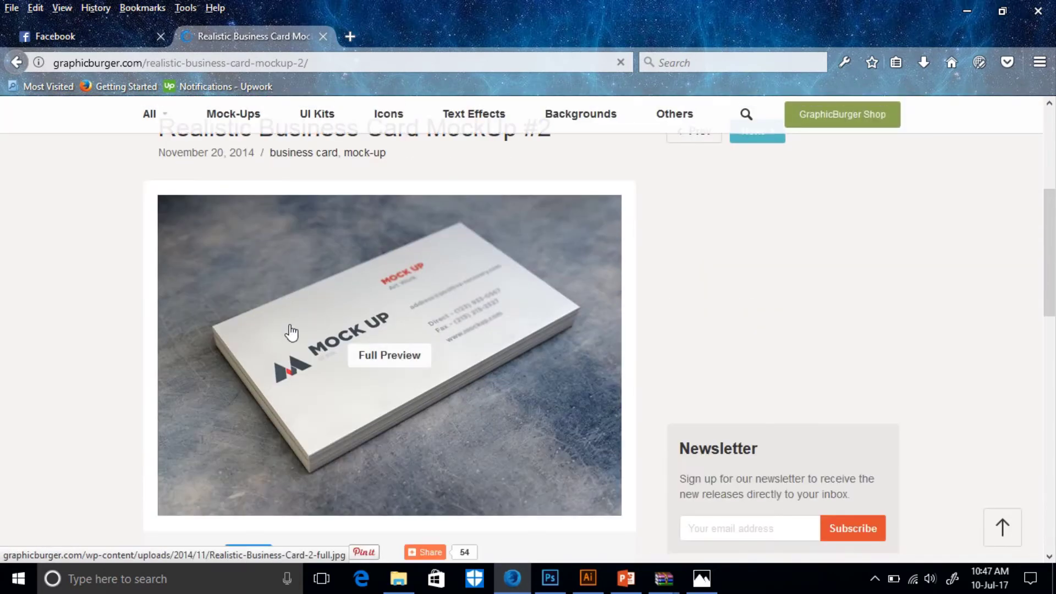
scroll(384, 335, down, 5)
scroll(450, 319, up, 6)
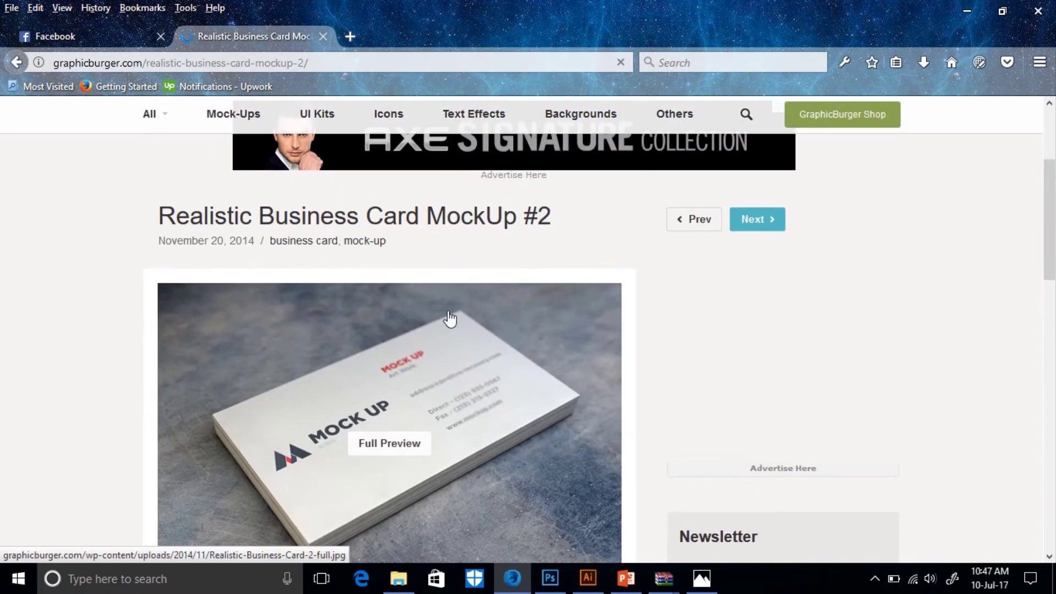
scroll(464, 311, down, 8)
scroll(464, 311, down, 5)
scroll(331, 348, up, 6)
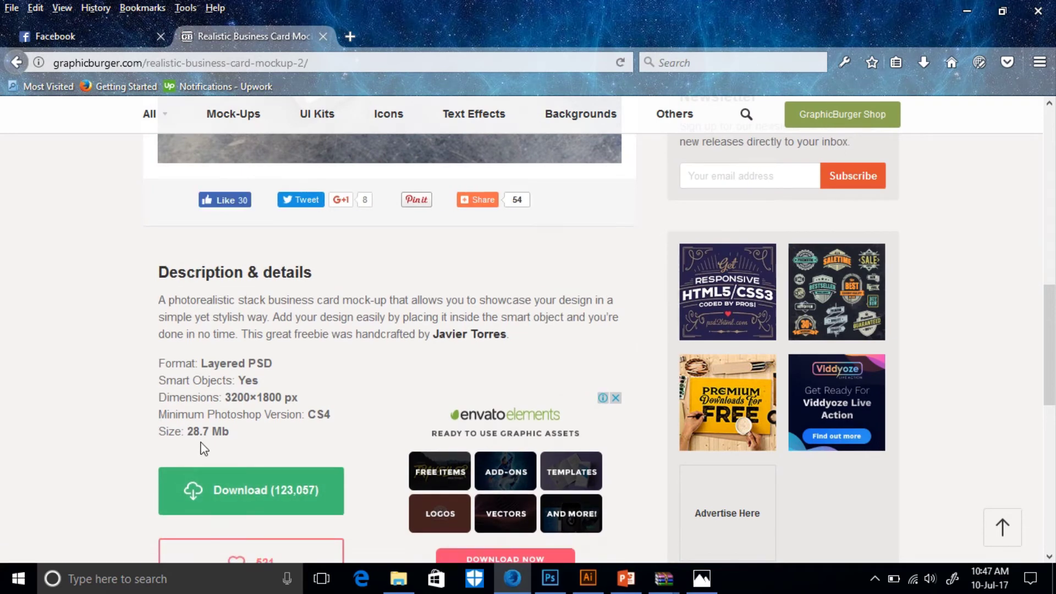
click(231, 492)
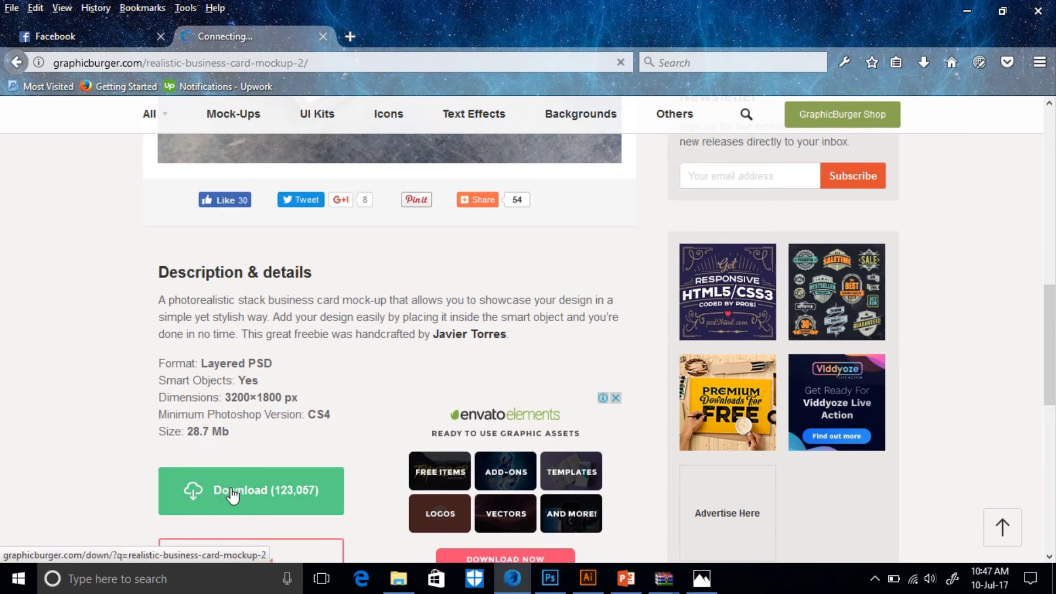
scroll(649, 325, down, 5)
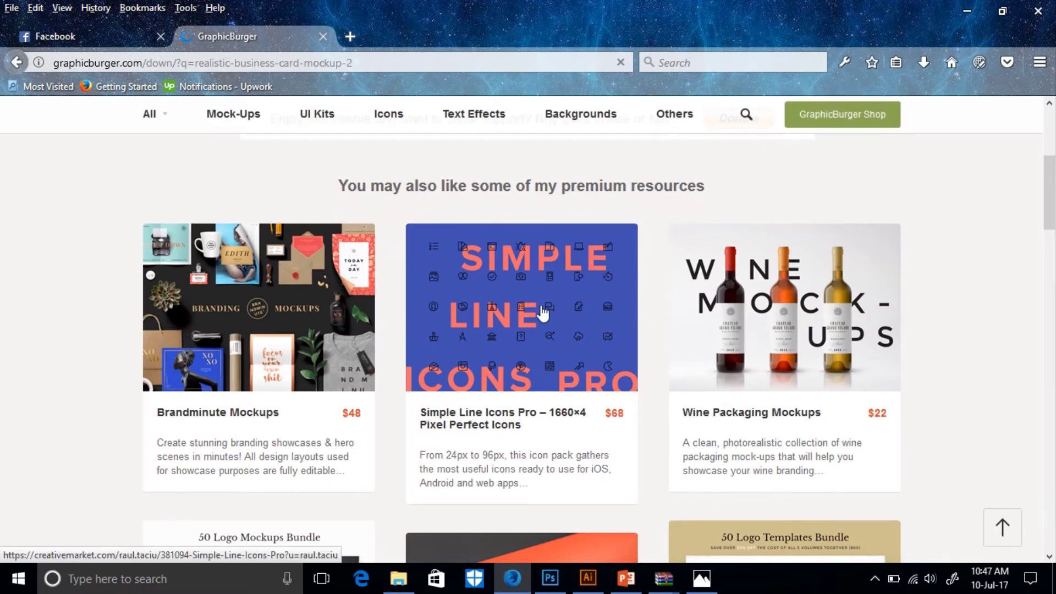
Step: Start downloading Realistic-Business-Card-MockUp-2.zip and minimize the download progress window
scroll(542, 313, down, 6)
scroll(629, 295, up, 11)
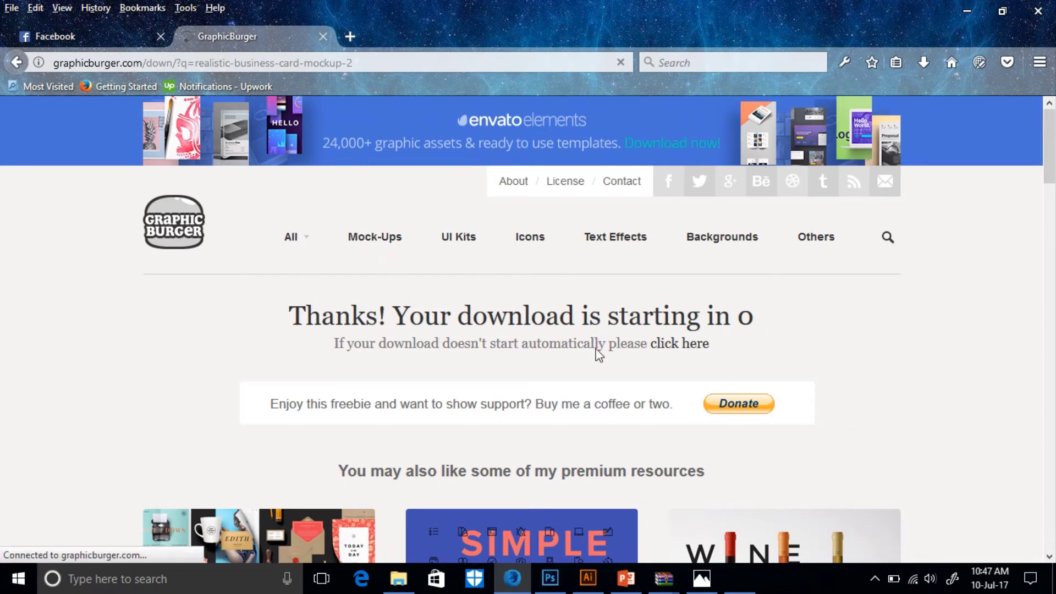
click(505, 343)
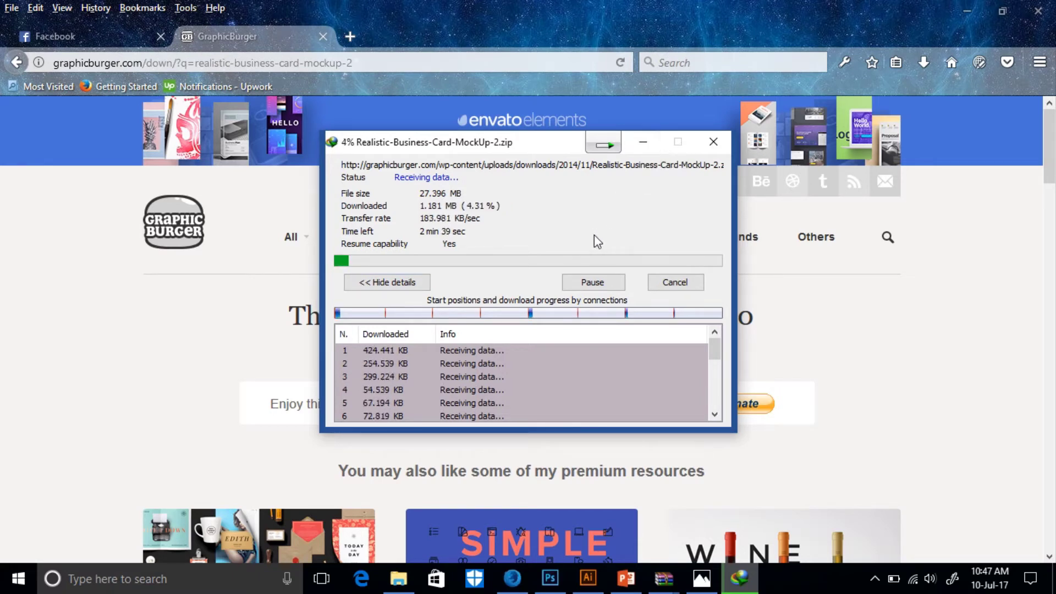
click(643, 143)
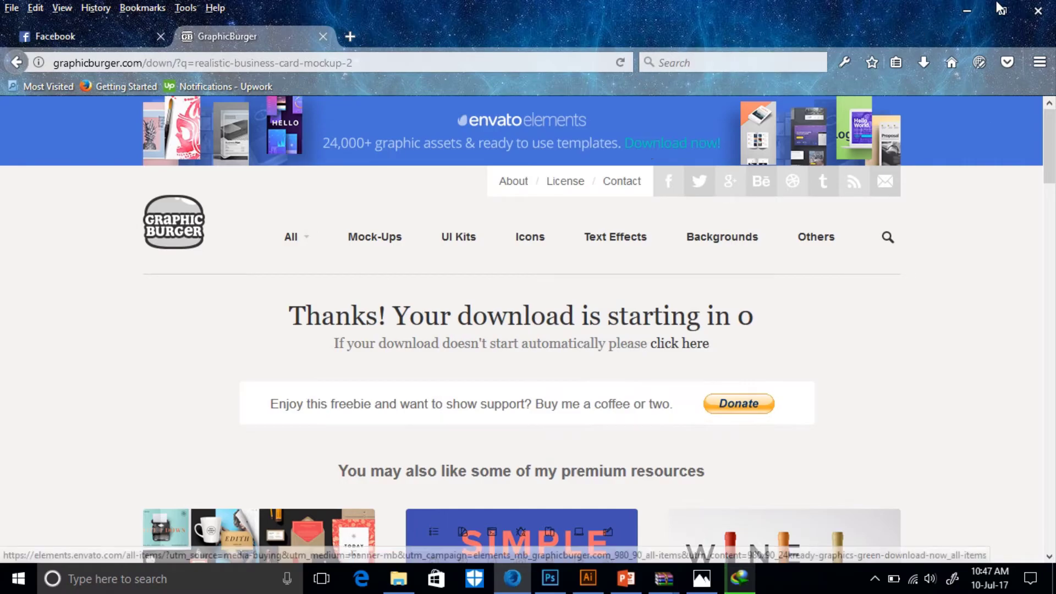
Step: Minimize the browser and photo viewer windows and close the Logo-Mockups-byPuneDesign.zip archive
click(967, 11)
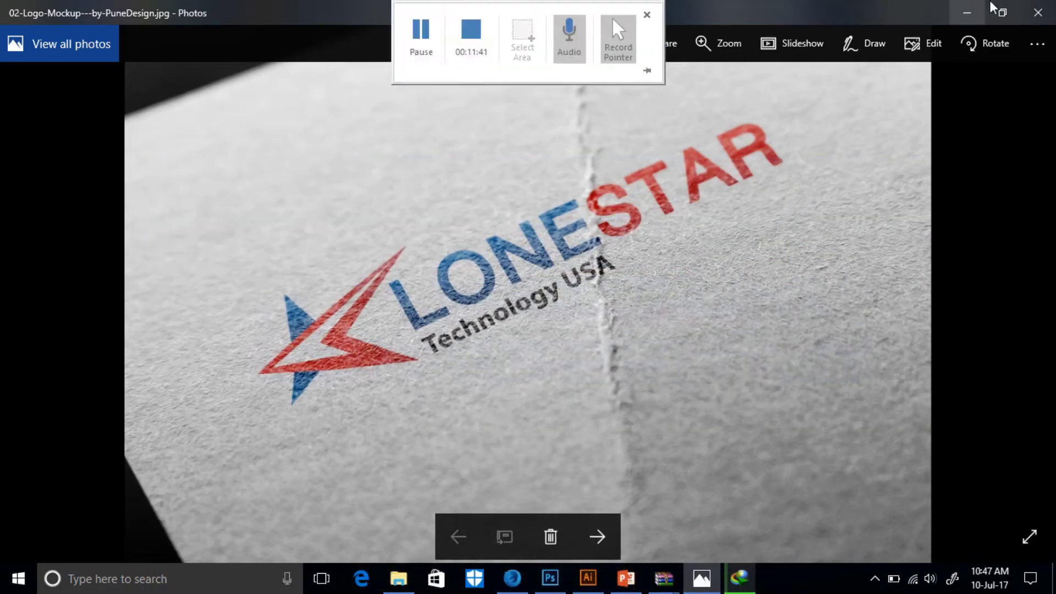
click(967, 11)
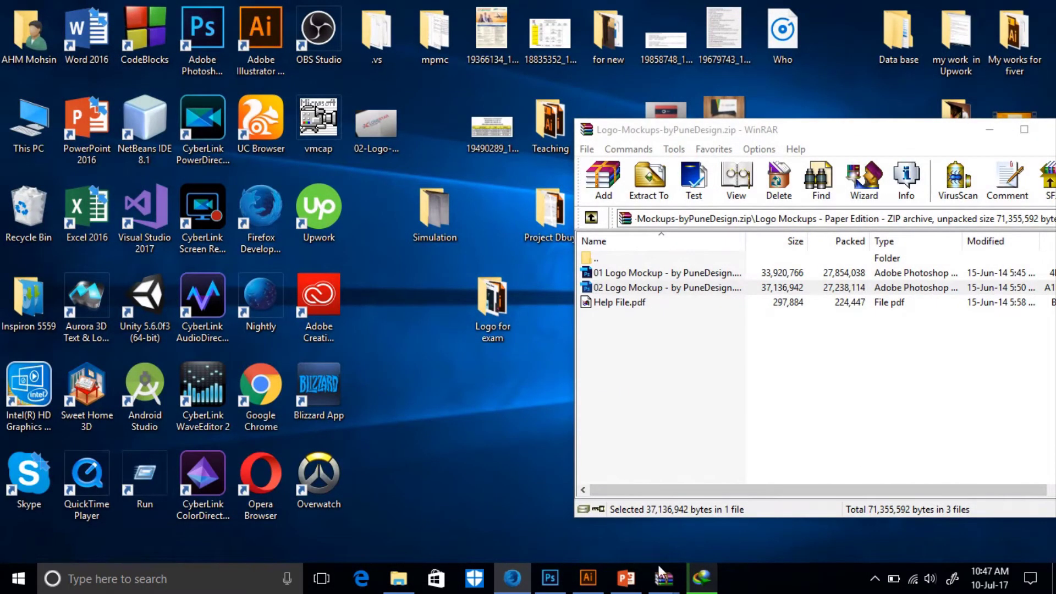
mouse_move(561, 585)
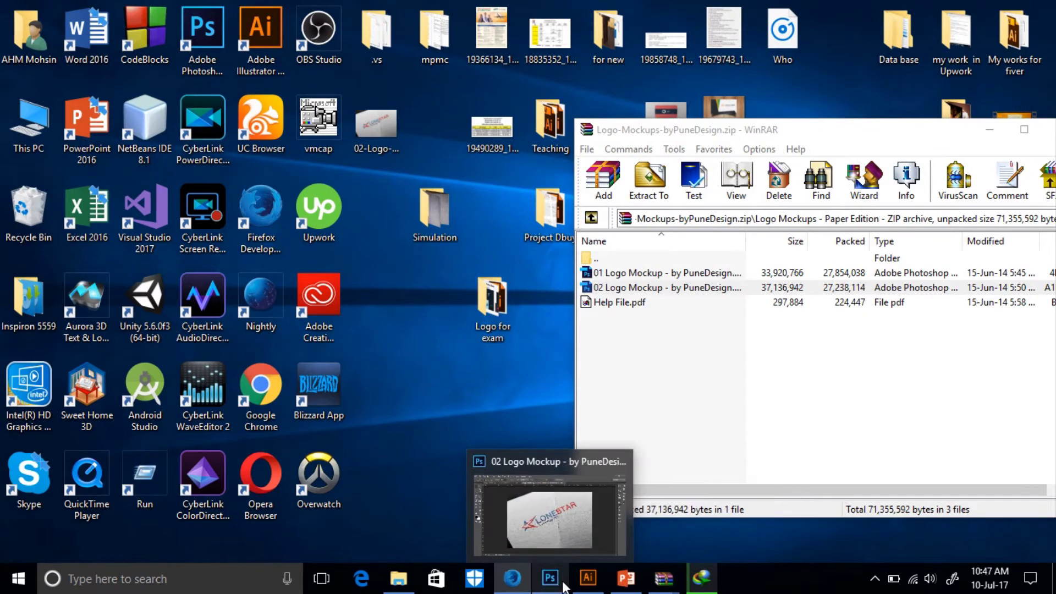
click(400, 581)
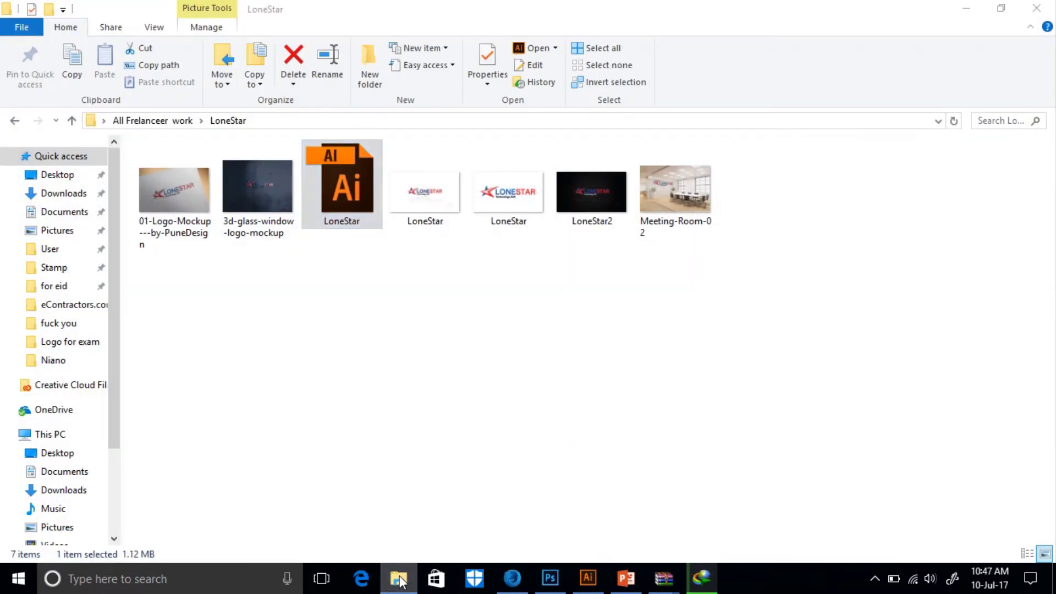
click(400, 581)
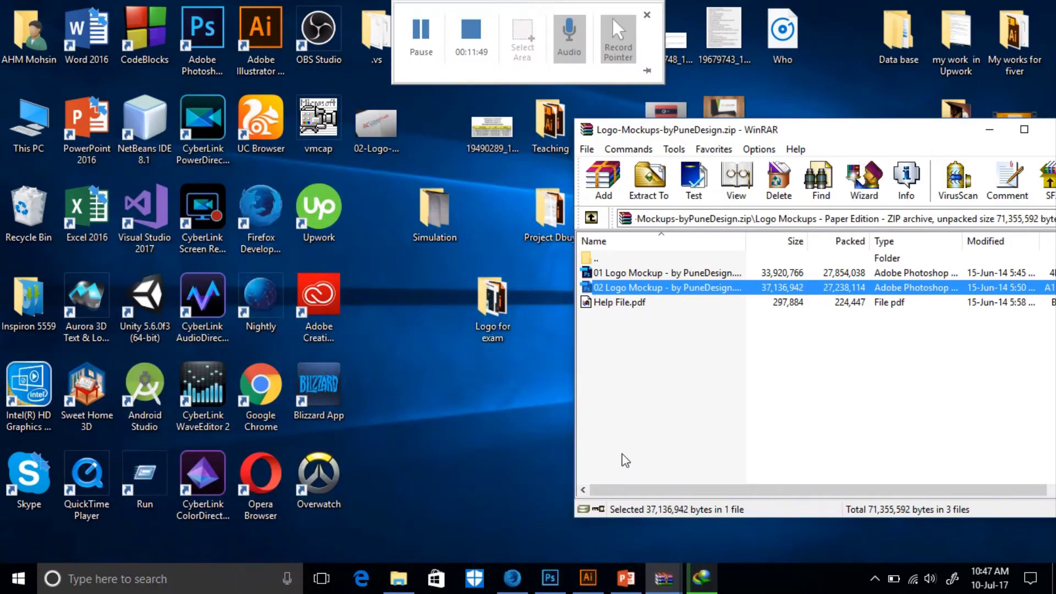
drag(944, 132, 764, 134)
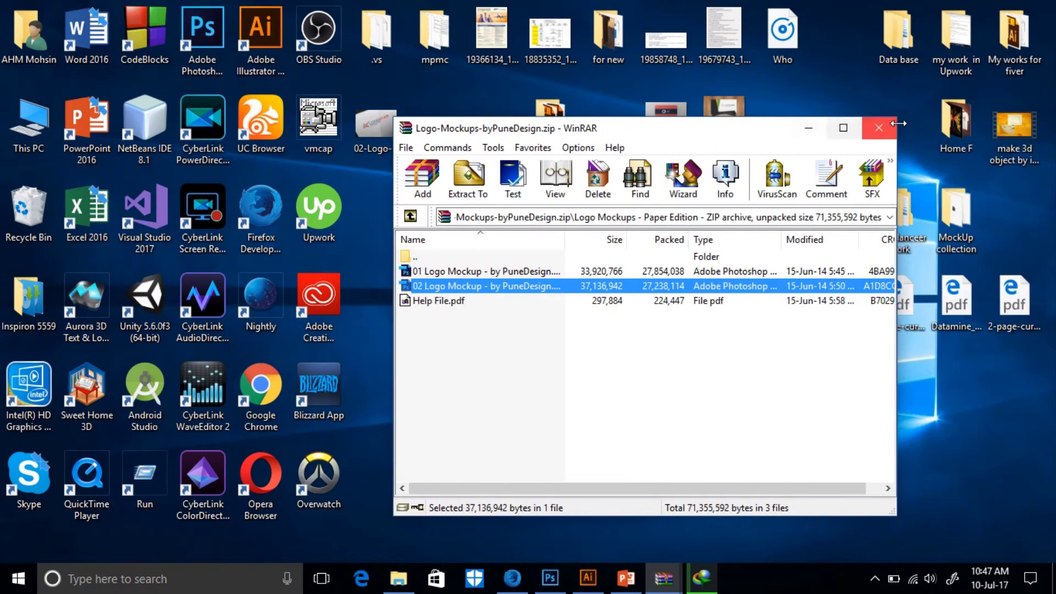
click(879, 127)
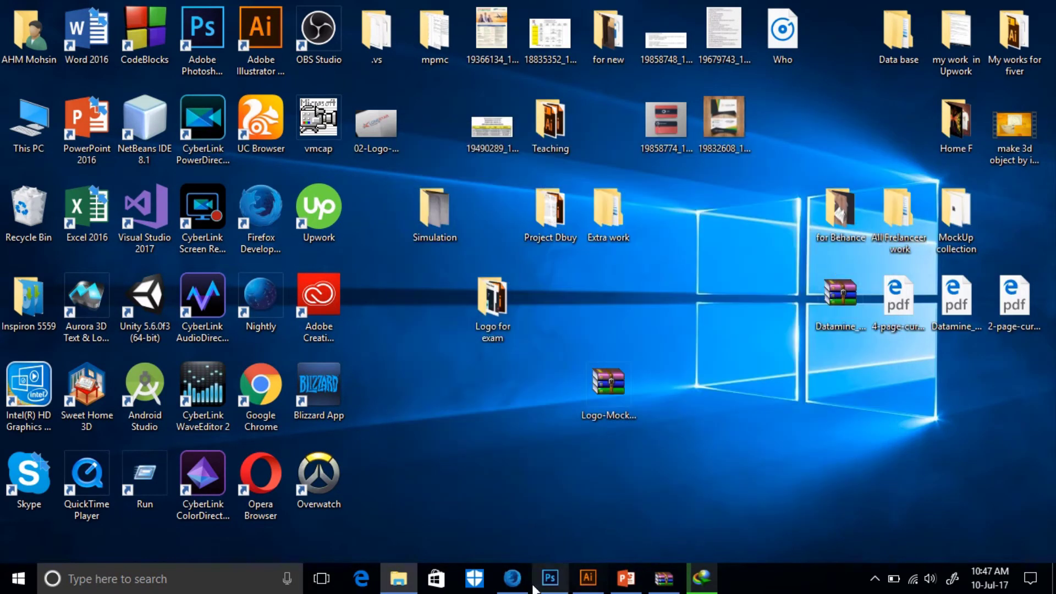
Step: Switch to Photoshop, close both PuneDesign logo mockup documents without saving changes, and minimize the program
click(550, 578)
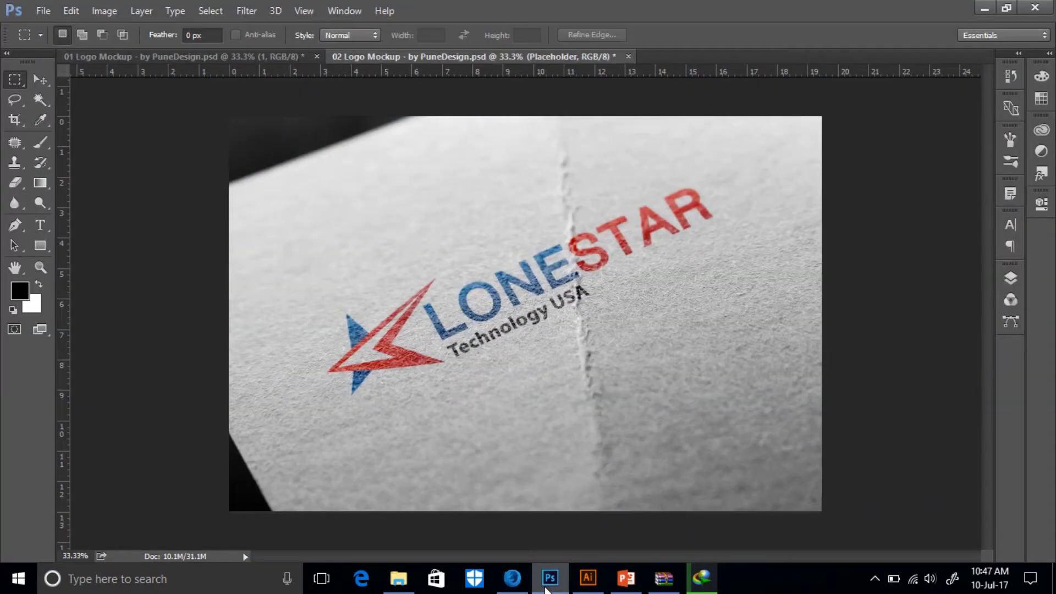
click(628, 57)
click(566, 233)
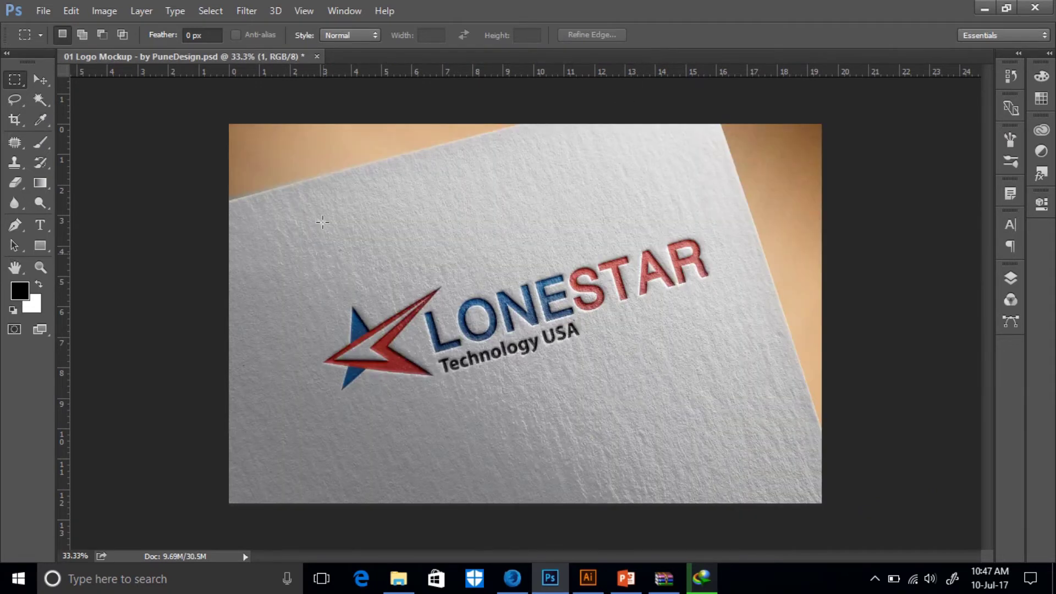
click(317, 56)
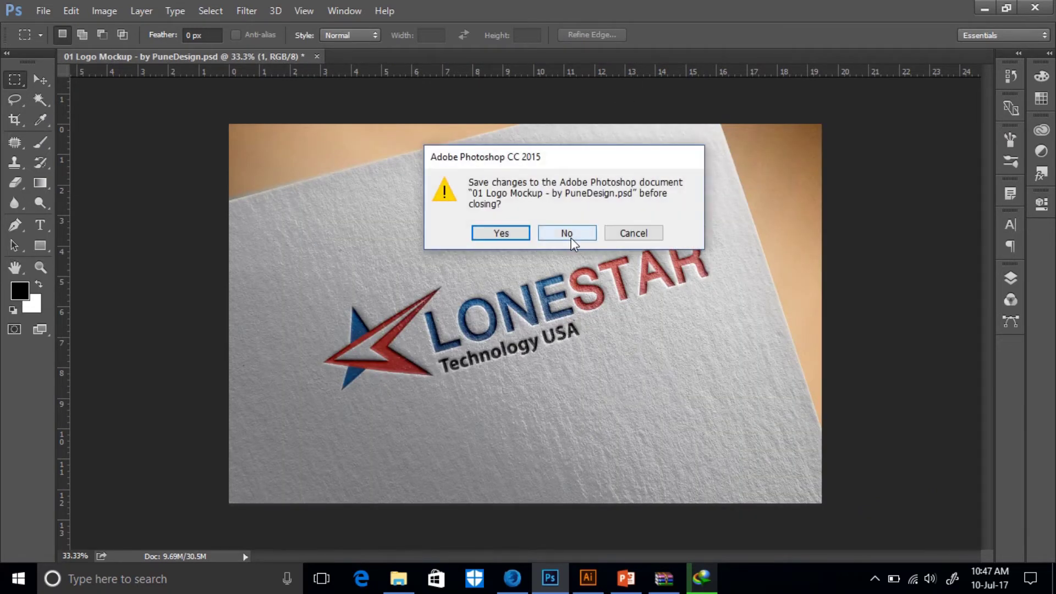
click(568, 234)
click(985, 9)
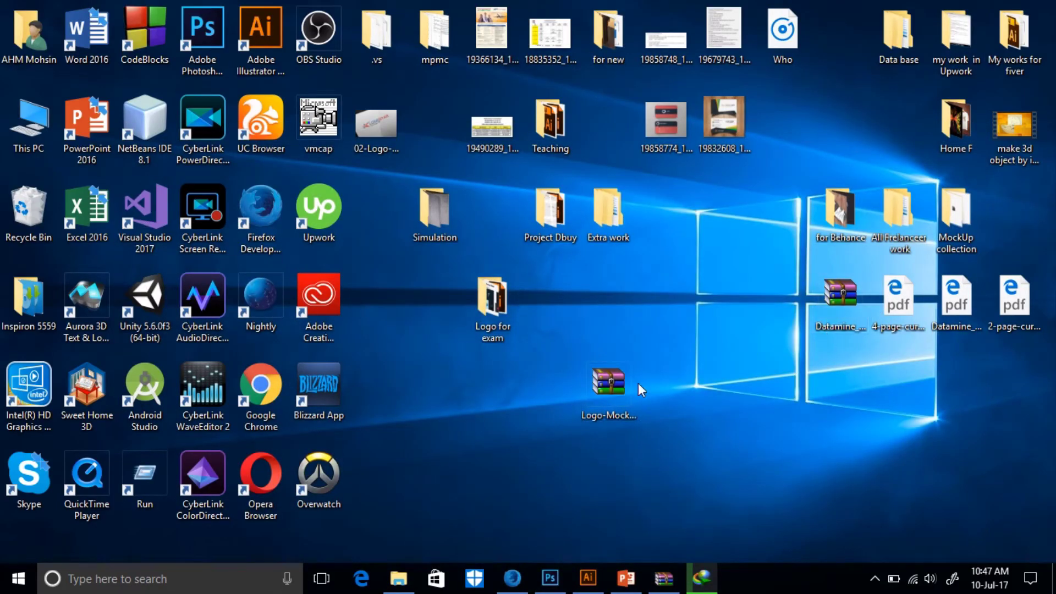
Step: Open Business card mock-up.psd from Free_Business_Card_Mockup_by_Bobboz.zip in the MockUp collection's Logo mockups folder
double_click(958, 205)
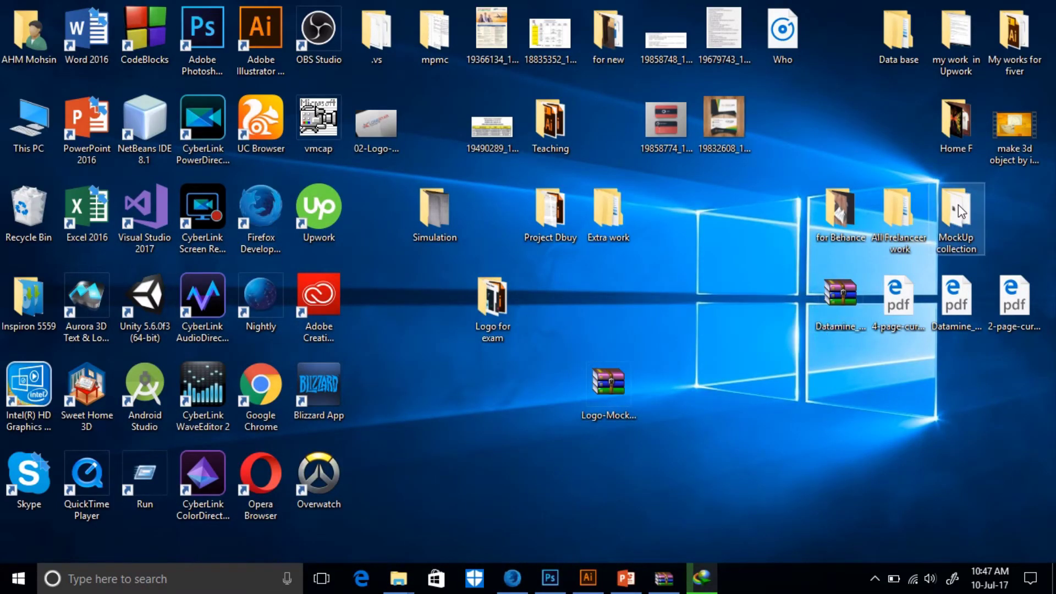
double_click(597, 257)
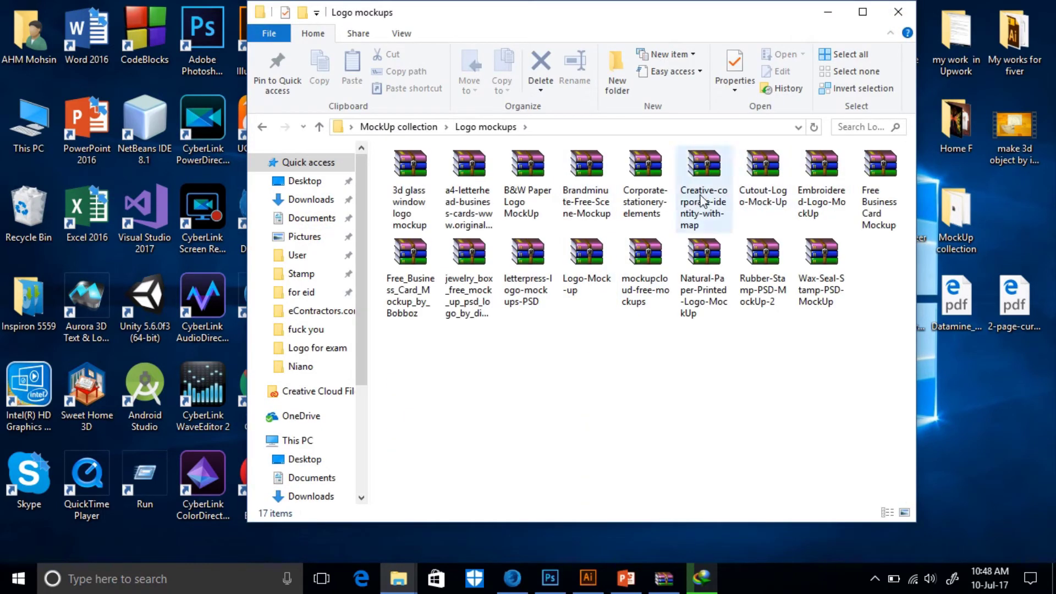
double_click(411, 299)
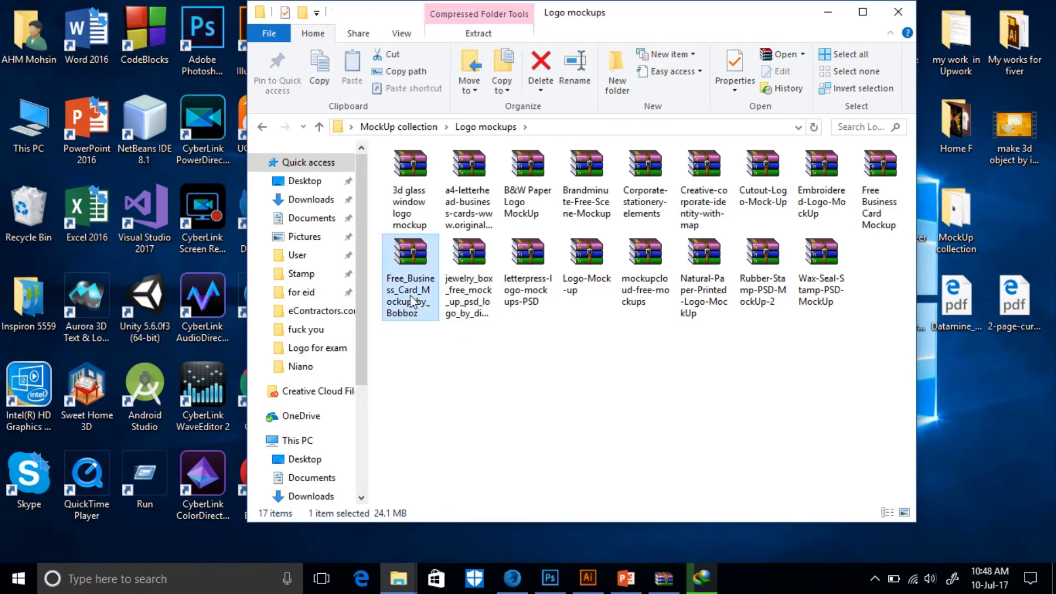
double_click(151, 270)
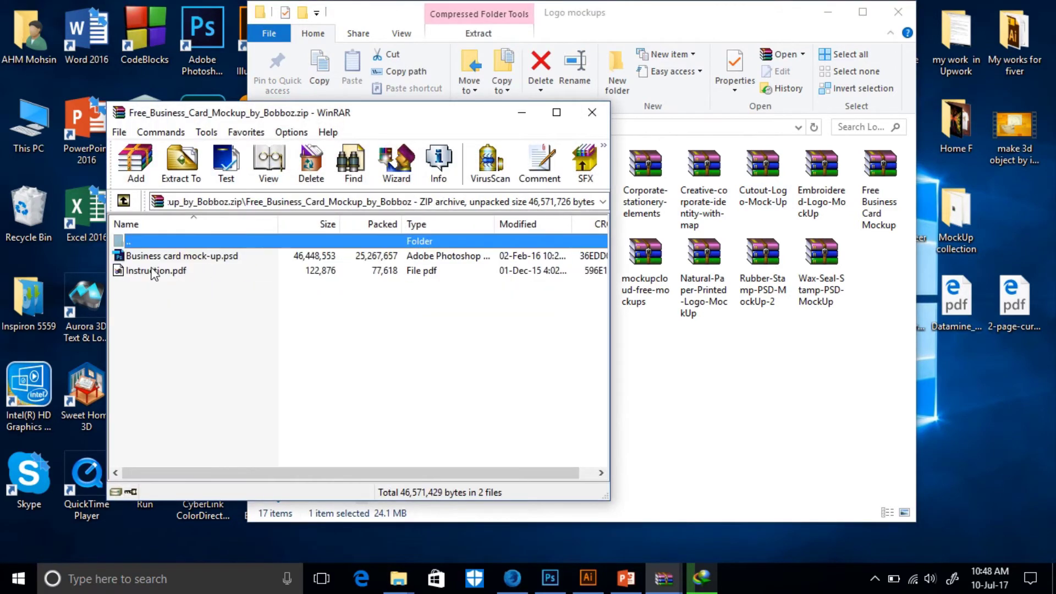
double_click(143, 257)
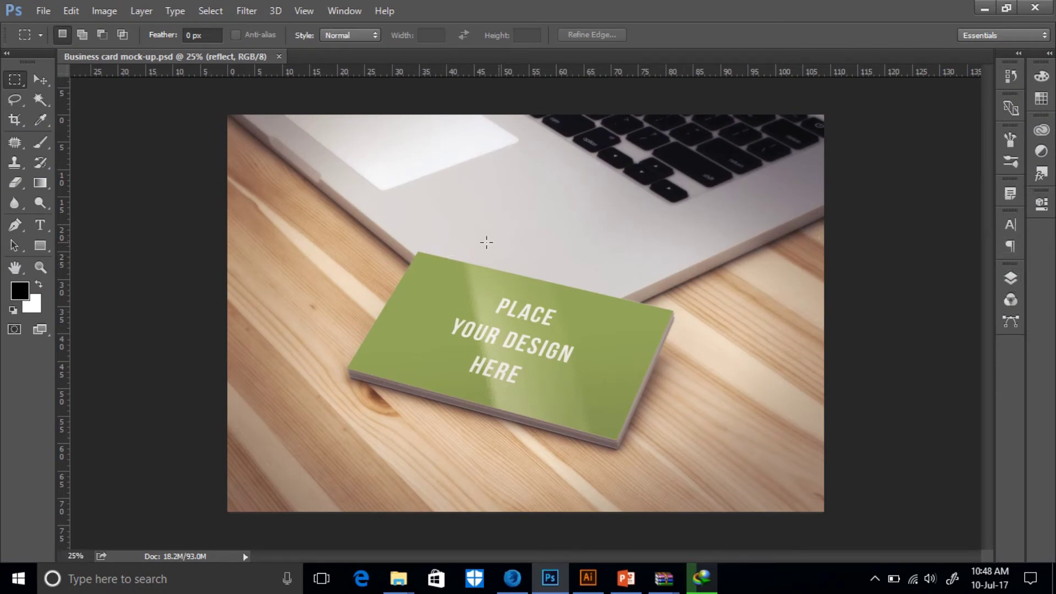
Step: Check which part of the card the Rectangle 1 layer controls and open its smart object contents
click(1016, 280)
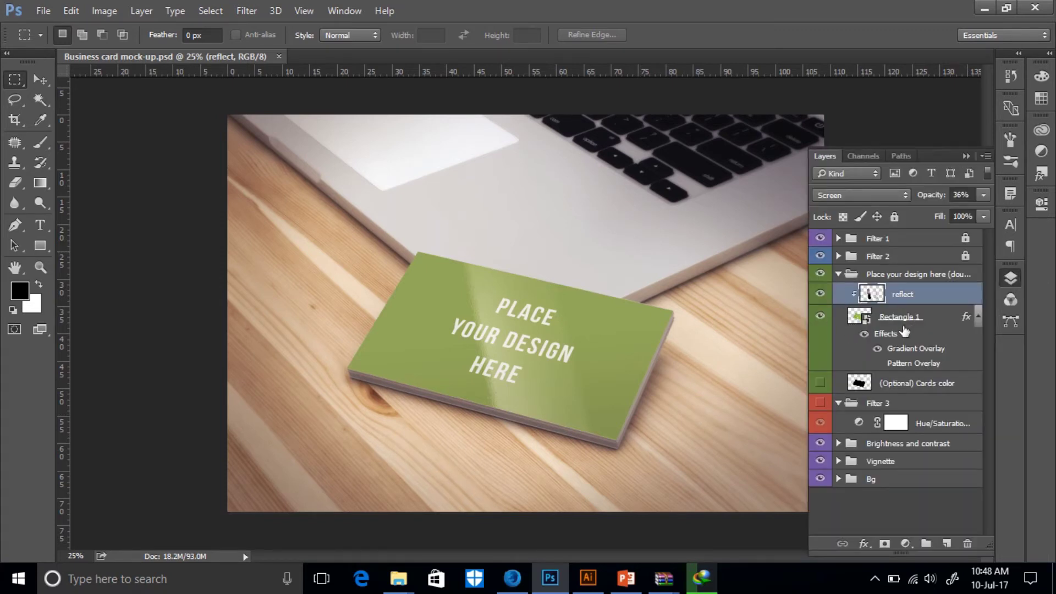
click(870, 317)
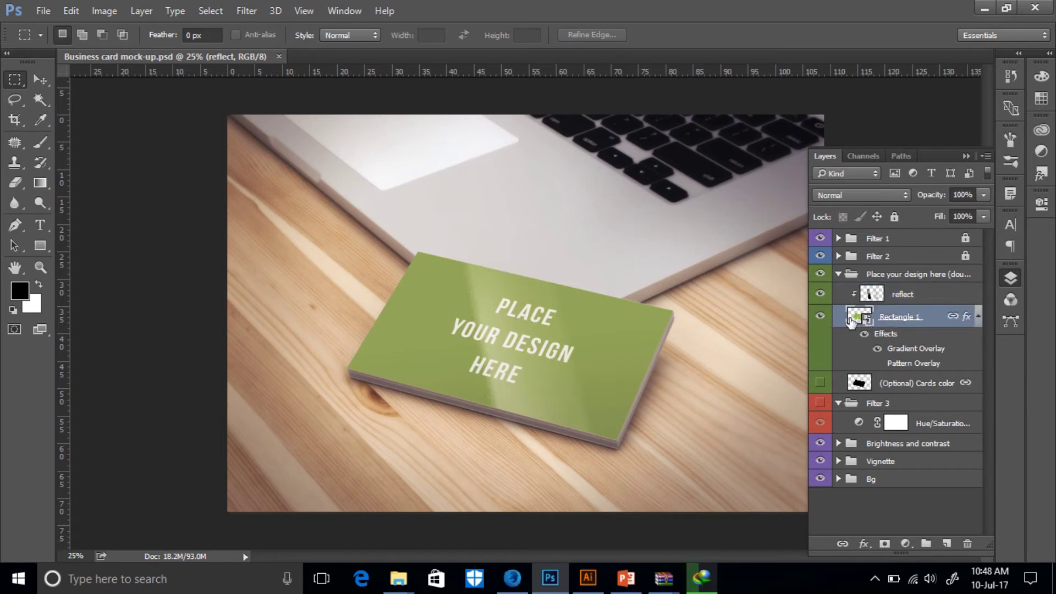
click(820, 318)
click(820, 317)
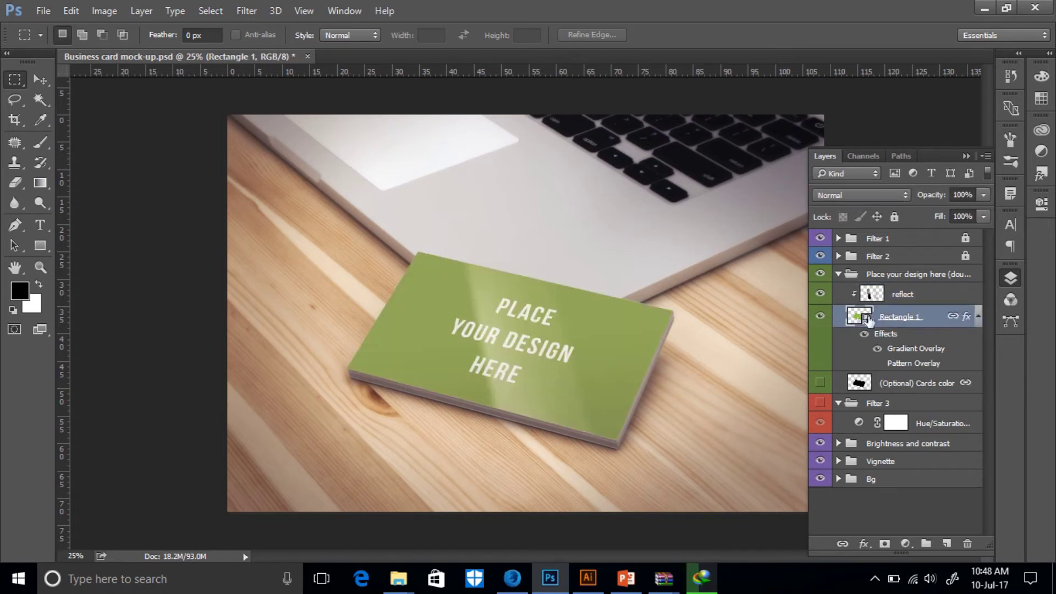
double_click(863, 318)
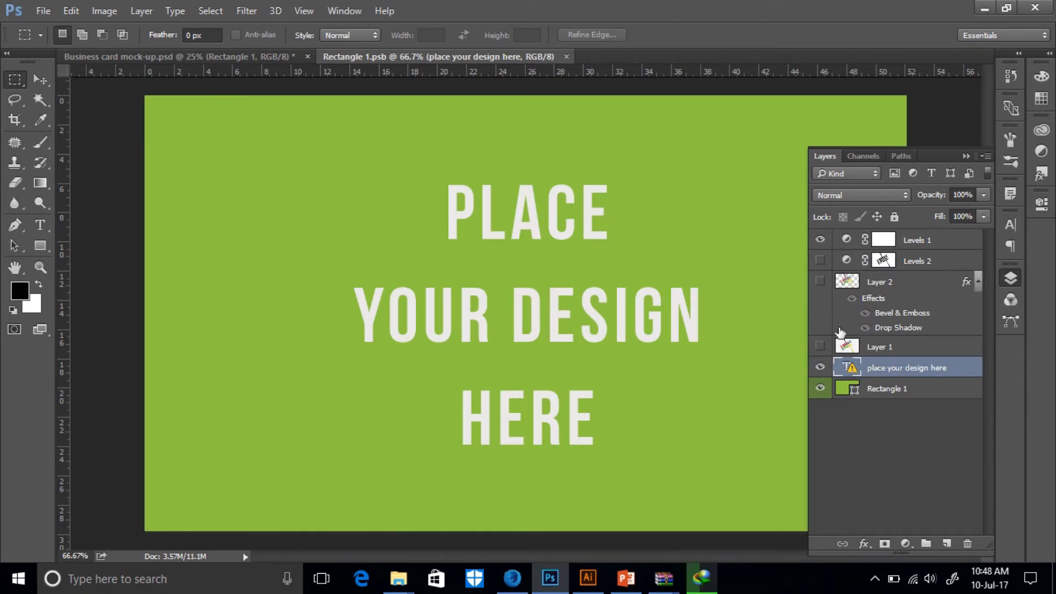
Step: Hide the "place your design here" text layer and check the green background layer by toggling its visibility
click(821, 367)
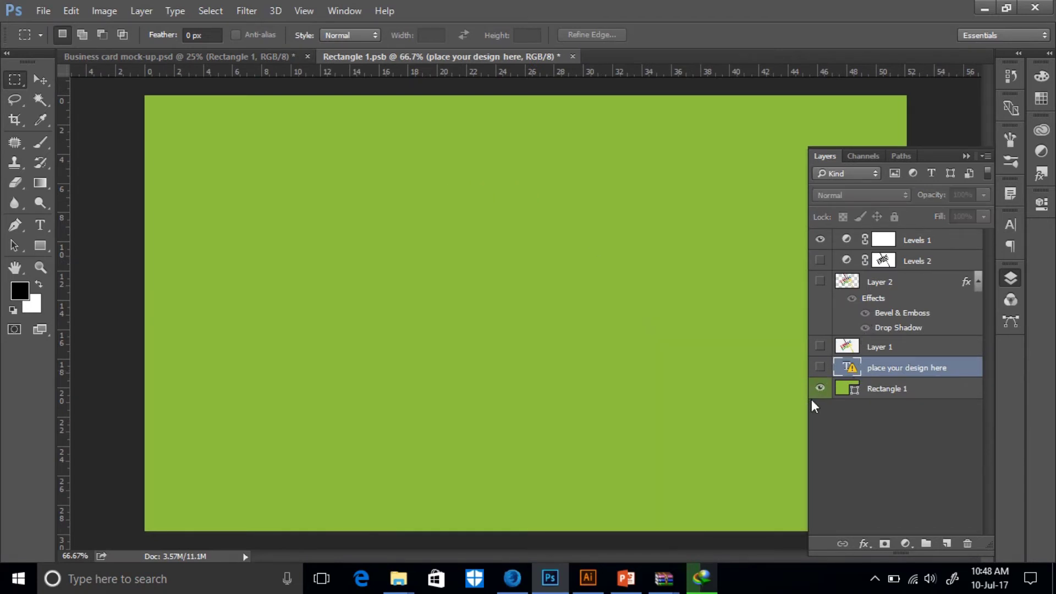
click(821, 389)
click(820, 389)
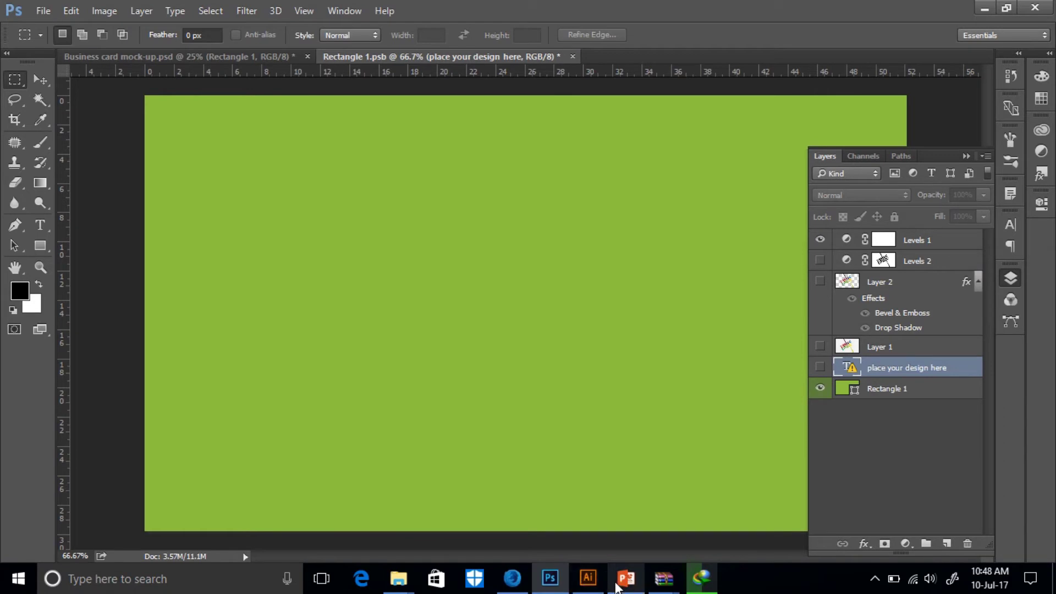
Step: Bring the LoneStar logo from Illustrator into Rectangle 1.psb, enlarge it to about 542% wide by 549% high, and center it on the card
click(589, 579)
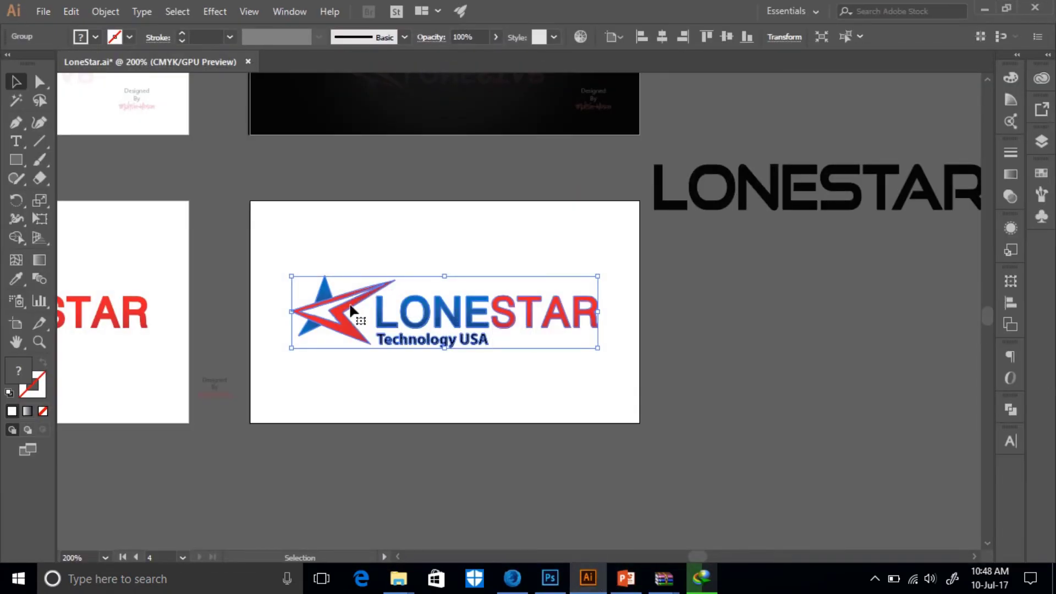
drag(352, 312, 510, 280)
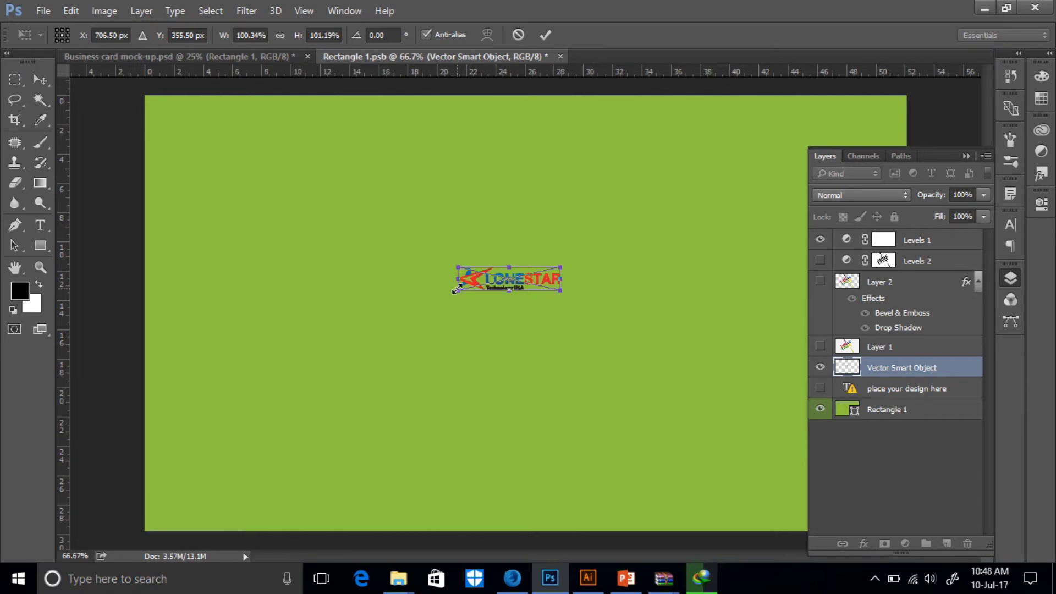
drag(457, 289, 285, 418)
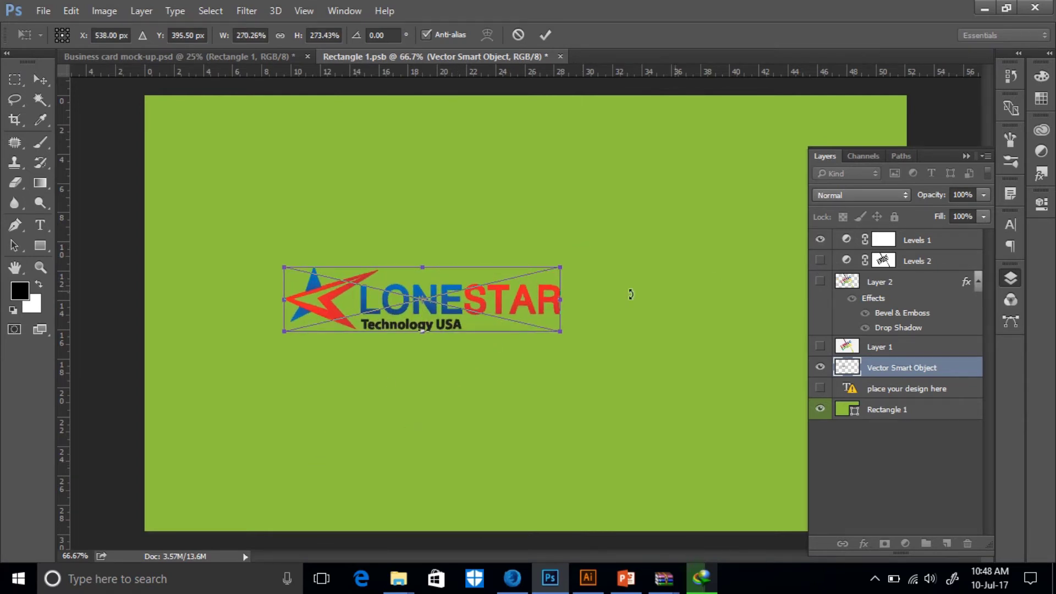
drag(561, 268, 788, 213)
drag(283, 329, 235, 344)
drag(474, 288, 490, 325)
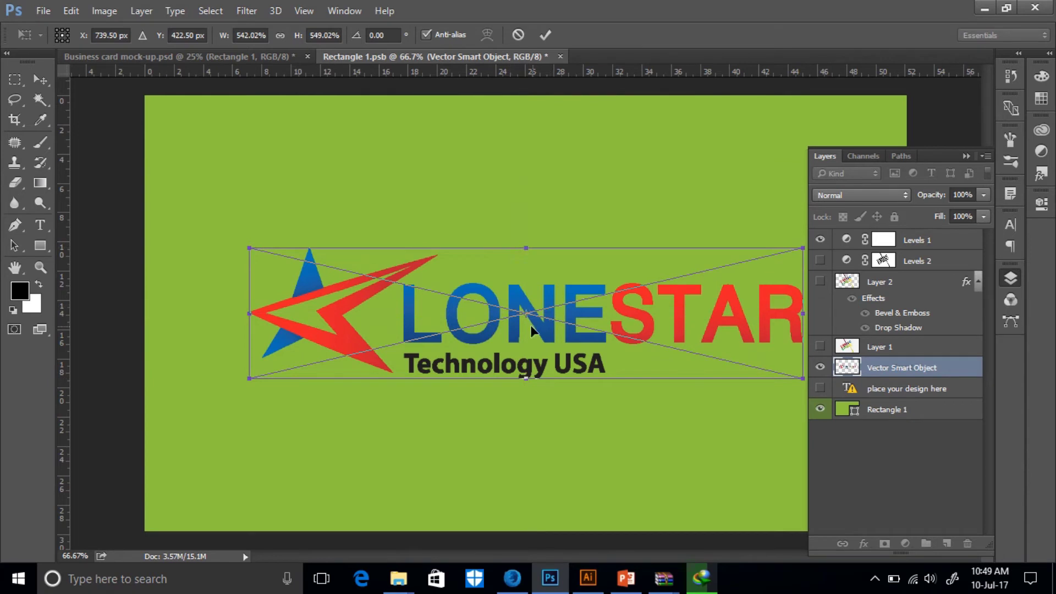
click(545, 35)
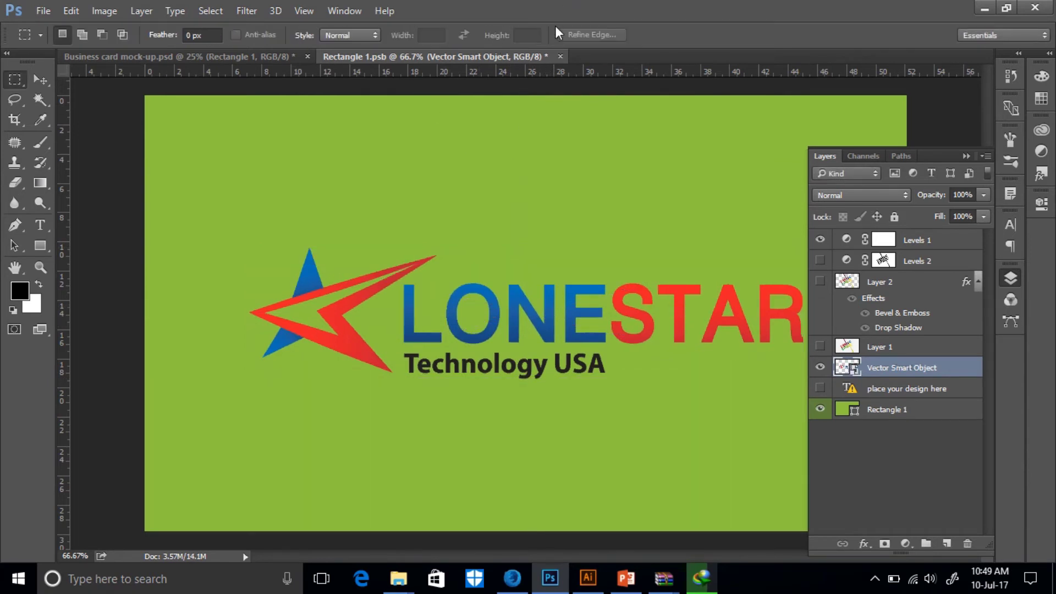
Step: Change the Rectangle 1 background fill to ffffff, then close the smart object document and save its changes
double_click(850, 414)
text(ffffff)
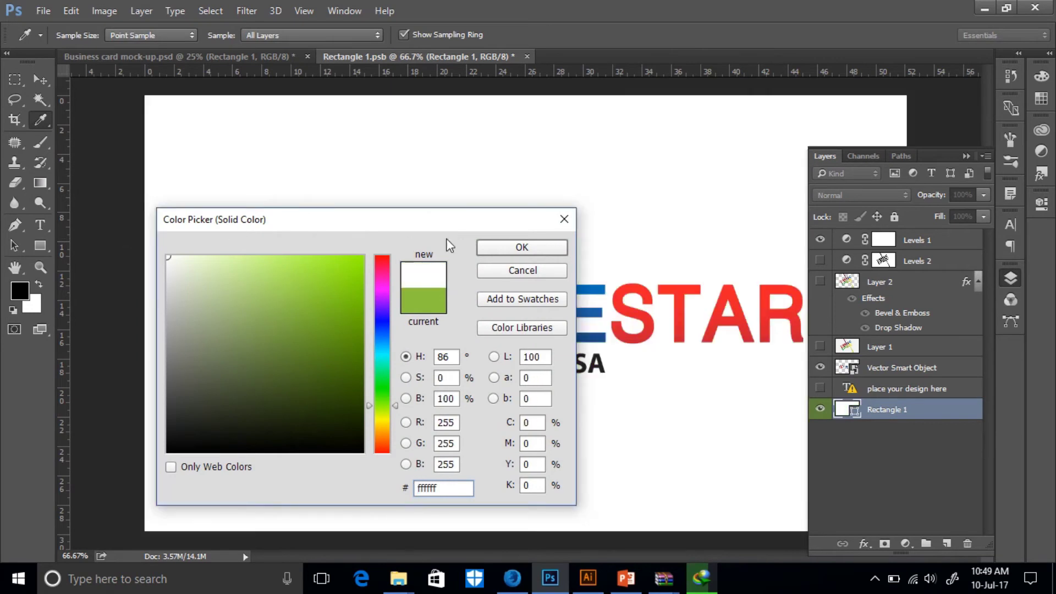
click(547, 248)
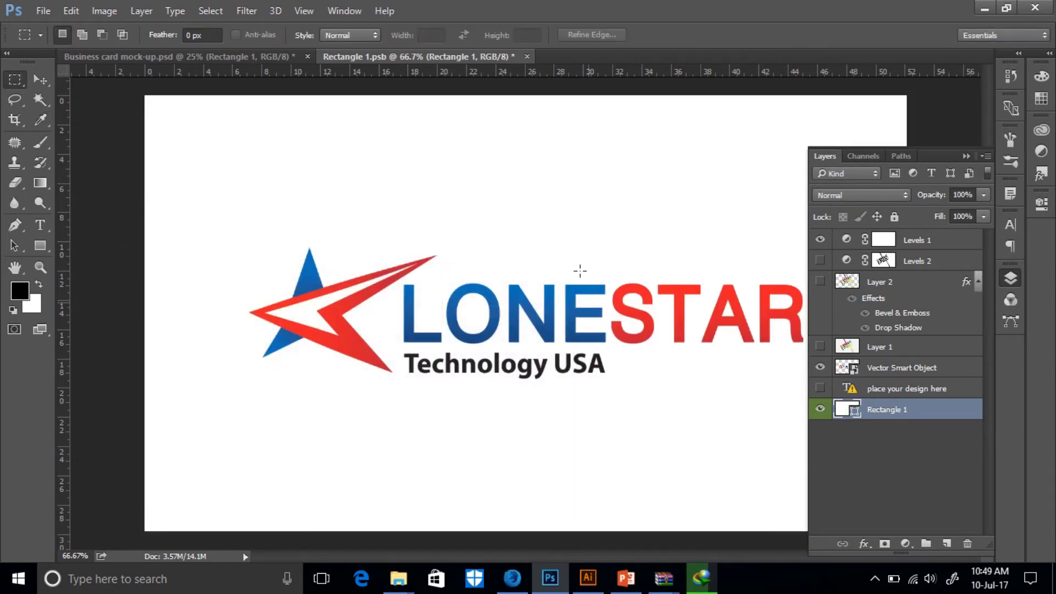
click(526, 57)
click(500, 223)
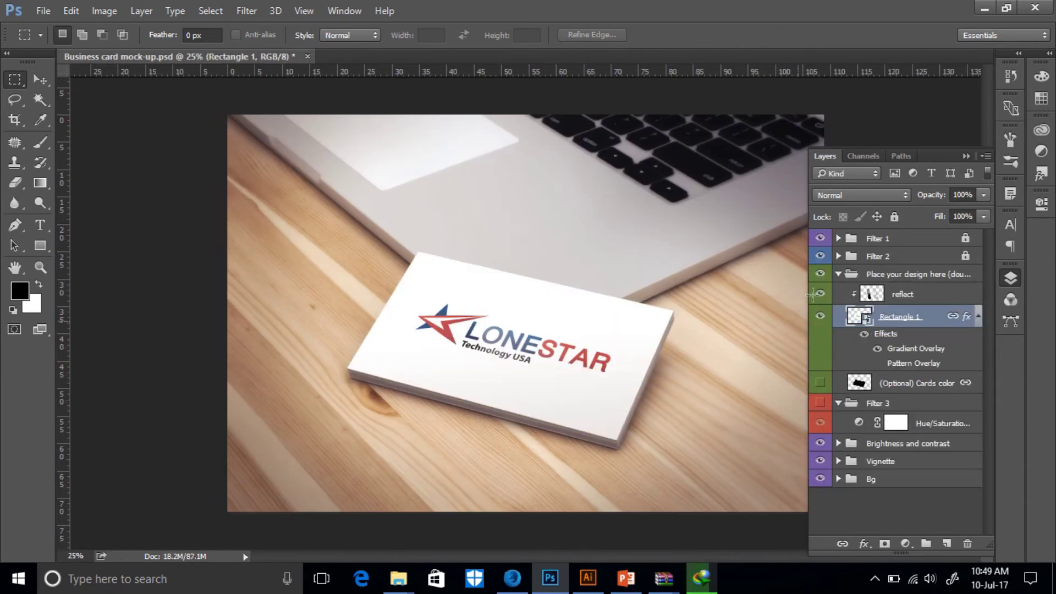
Step: Check the design group's effect on the mockup by toggling its visibility and hide the Filter 2 group
click(821, 273)
click(820, 274)
click(820, 294)
click(820, 256)
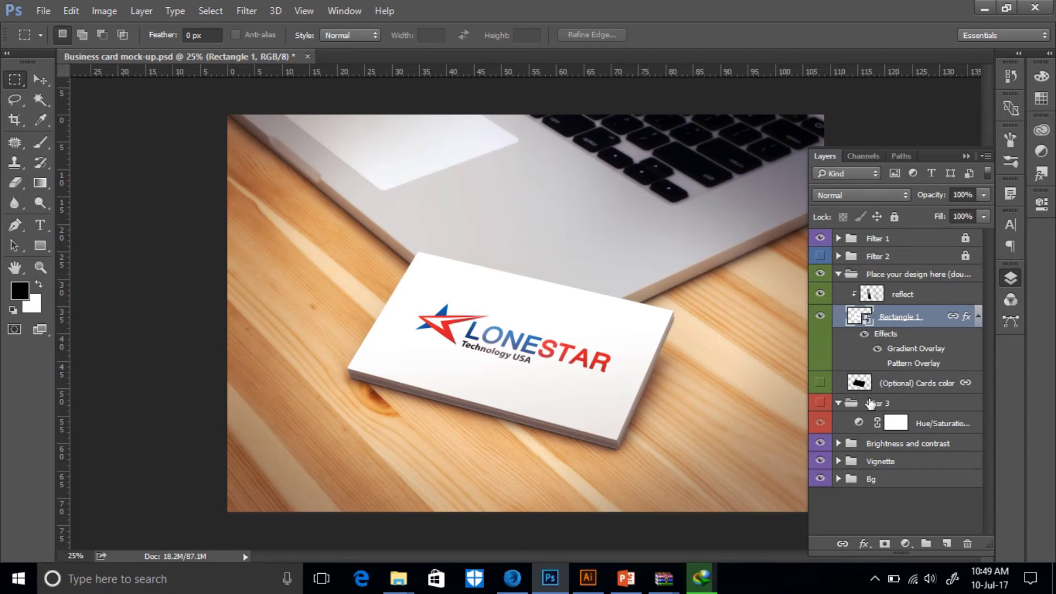
Step: Check the Rectangle 1 smart object's effect on the card by toggling its visibility, and inspect its contents and the source logo in Illustrator
click(820, 315)
click(820, 315)
click(821, 316)
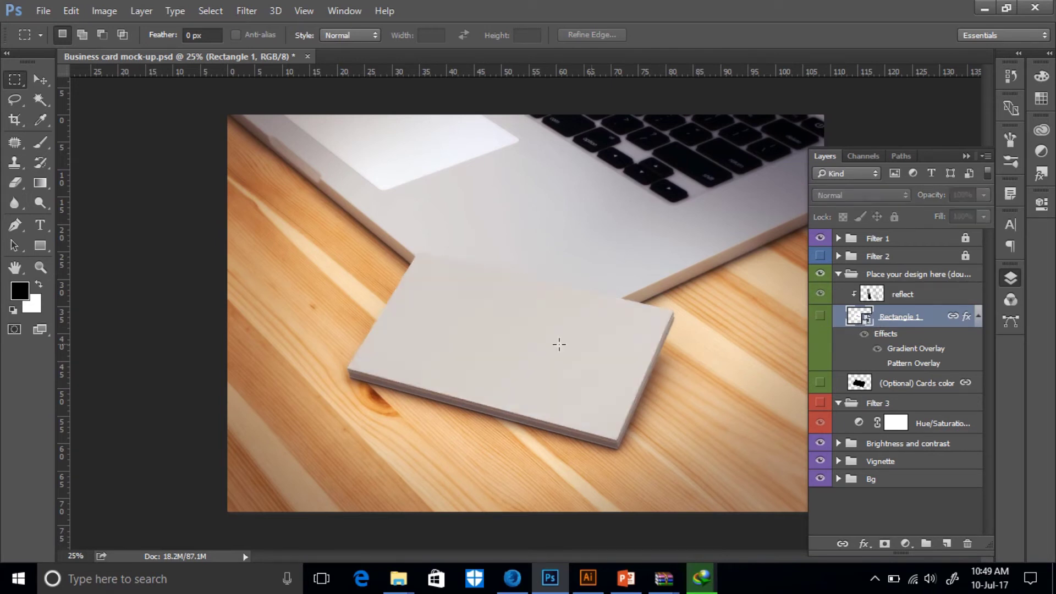
click(820, 315)
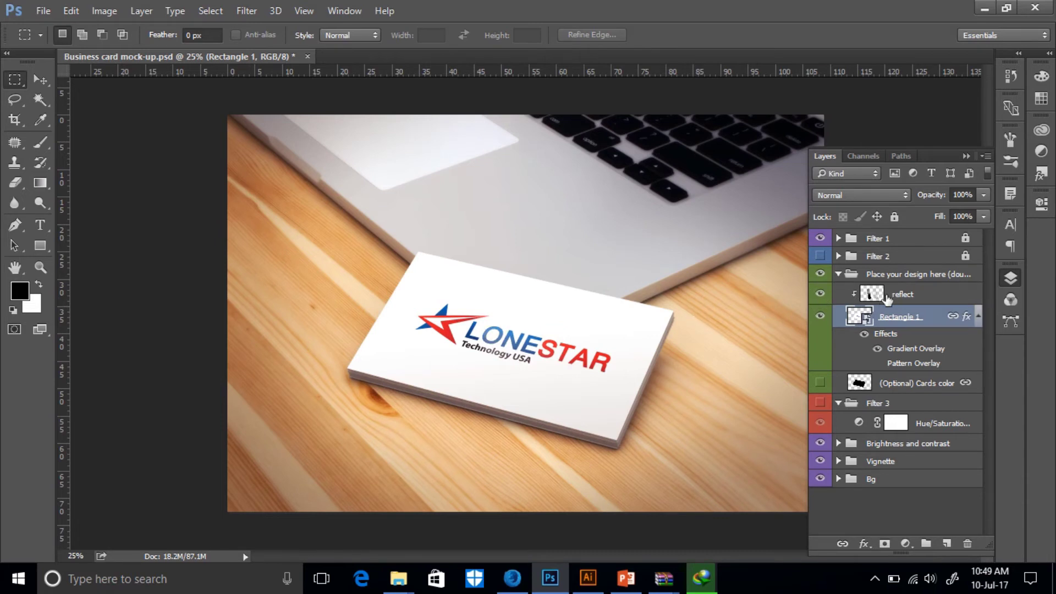
click(820, 318)
click(820, 318)
double_click(866, 319)
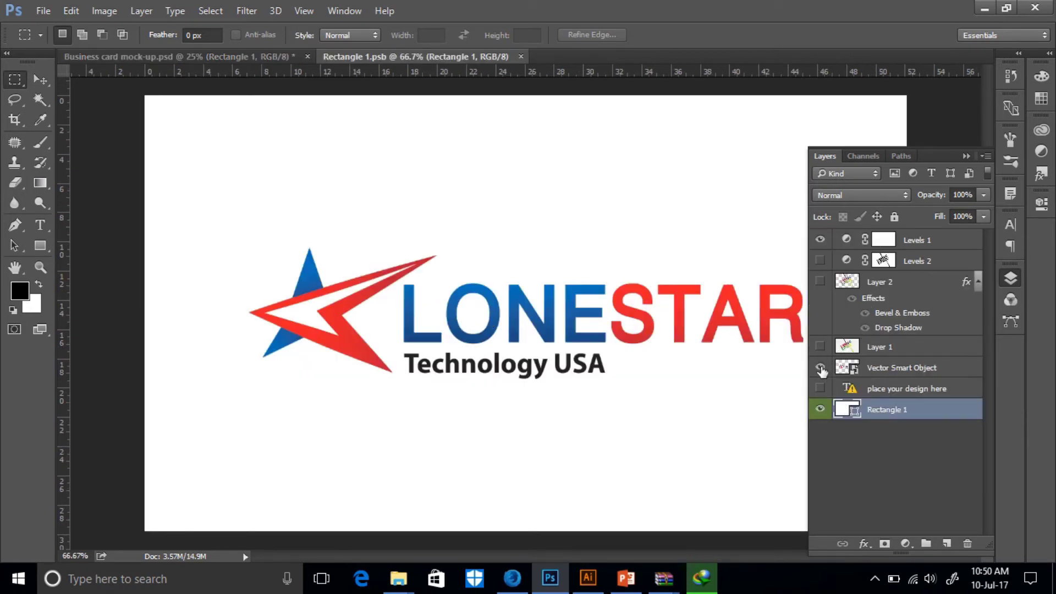
click(588, 578)
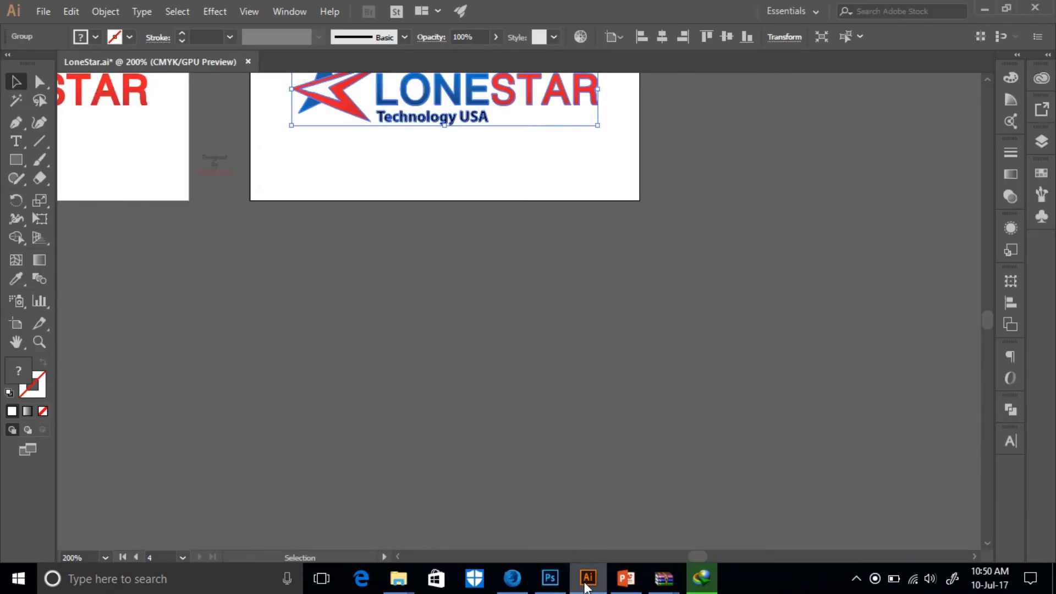
click(551, 579)
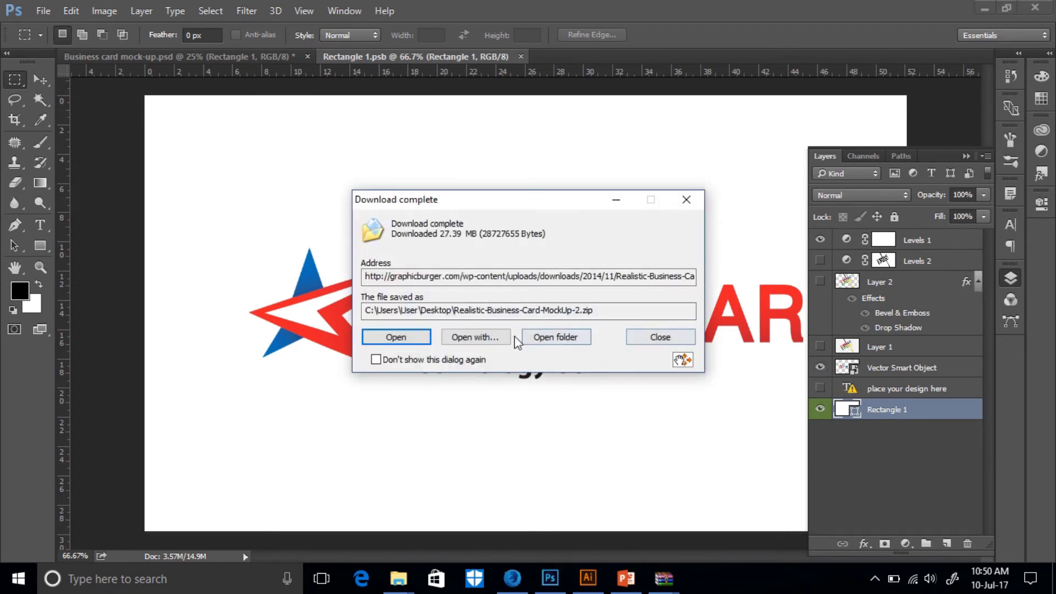
Step: Open business card.psd from the Realistic Business Card MockUp 2 folder inside the downloaded Realistic-Business-Card-MockUp-2.zip
click(660, 337)
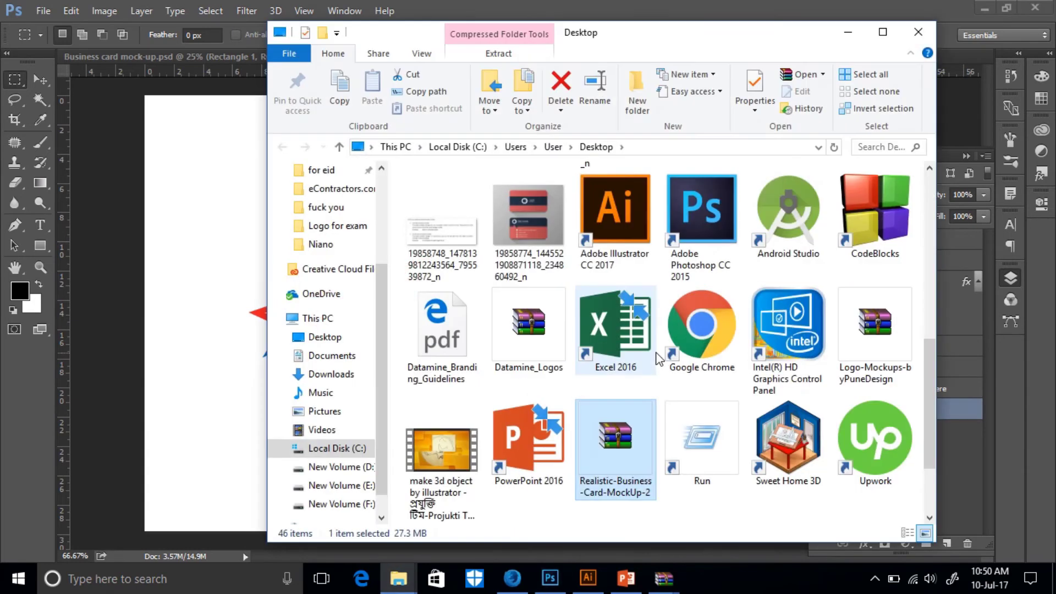
double_click(638, 453)
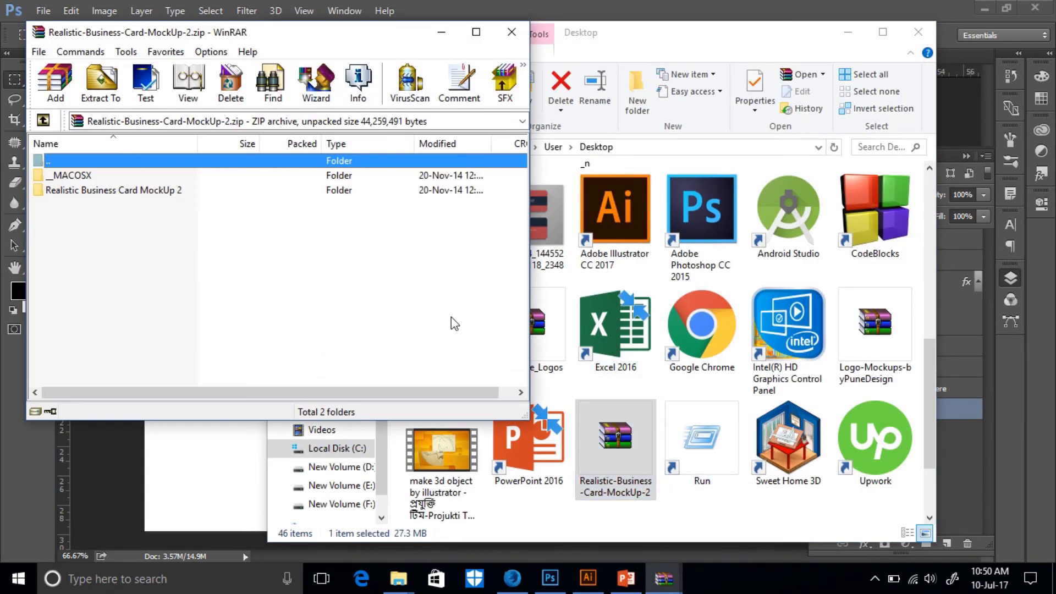
double_click(66, 189)
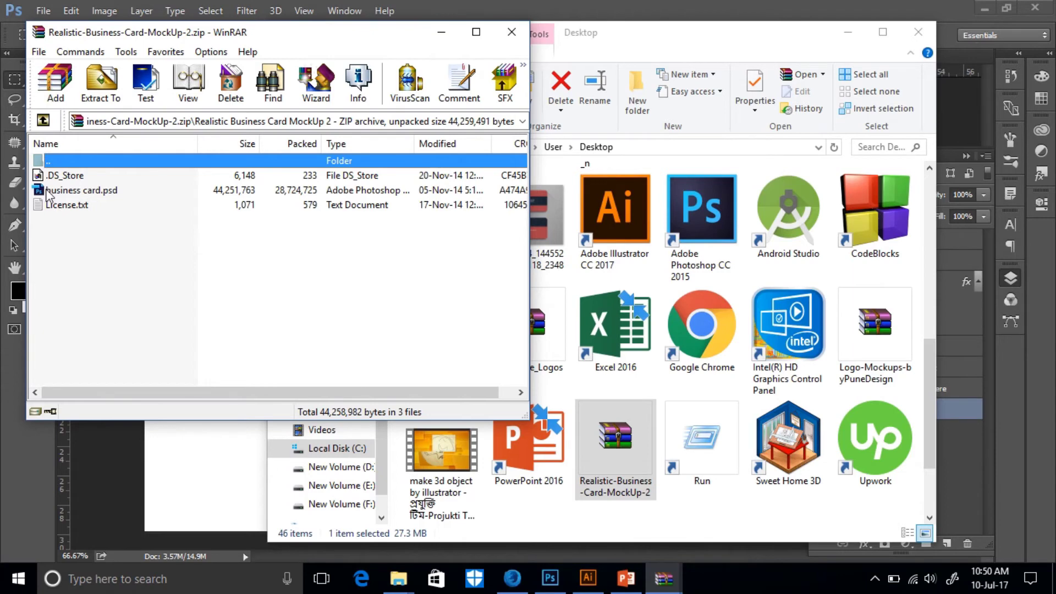
double_click(77, 193)
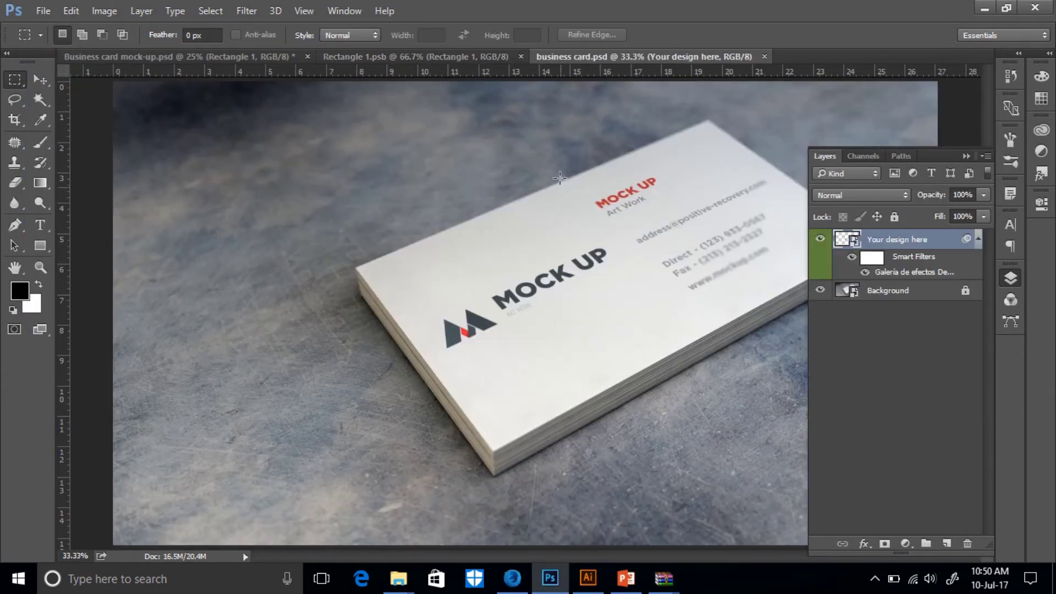
Step: Close the Rectangle 1.psb document and close Business card mock-up.psd without saving, leaving business card.psd open
click(366, 57)
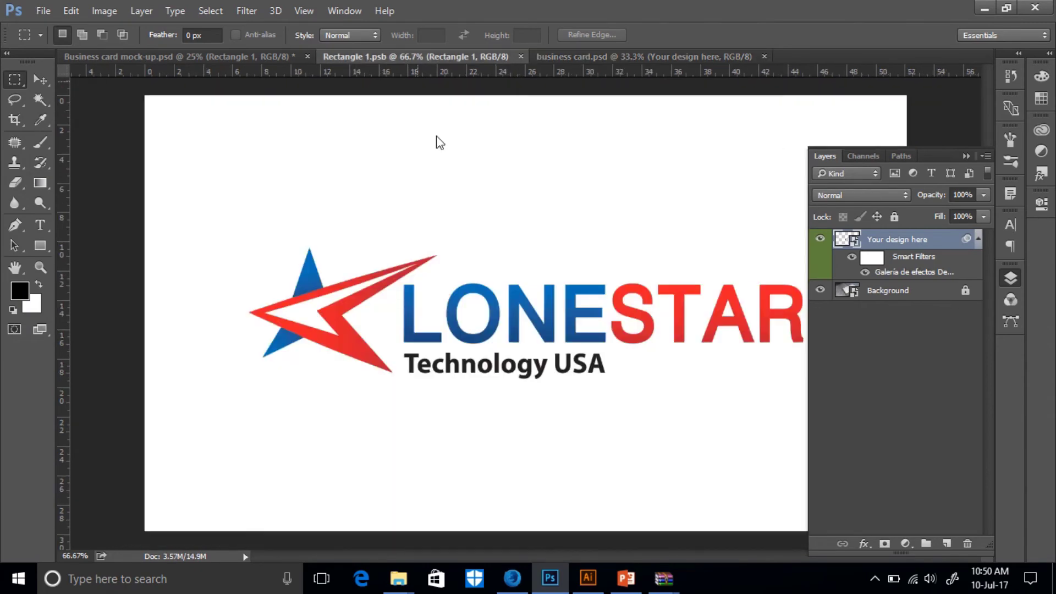
click(521, 56)
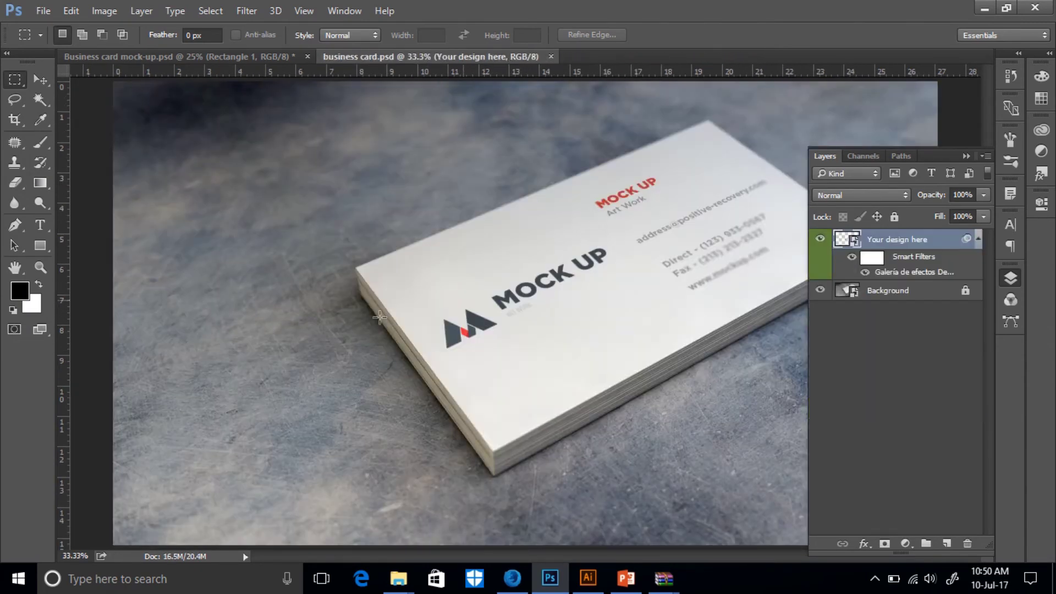
click(229, 57)
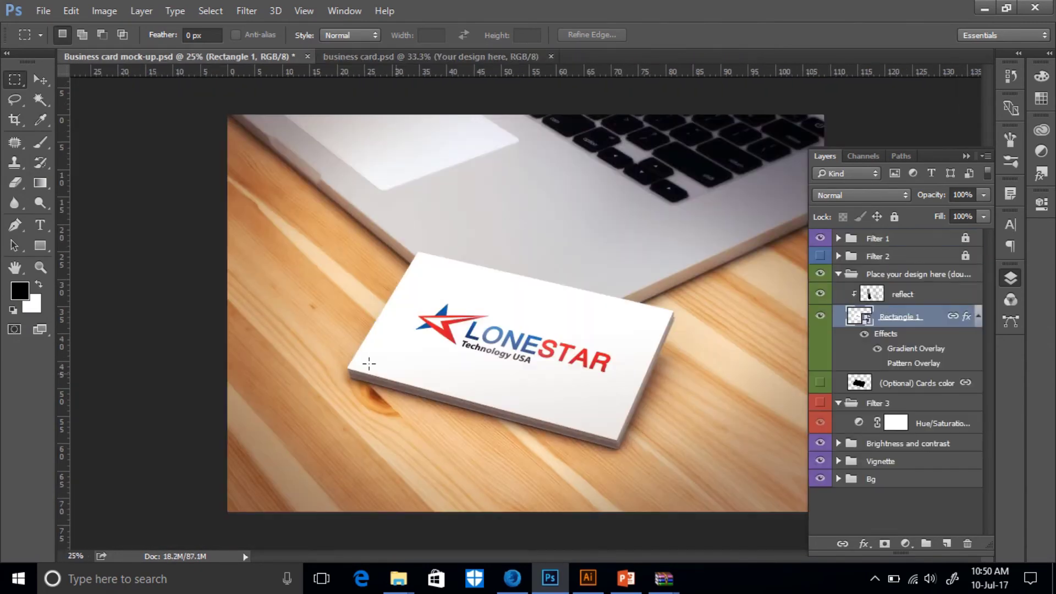
click(308, 58)
click(561, 221)
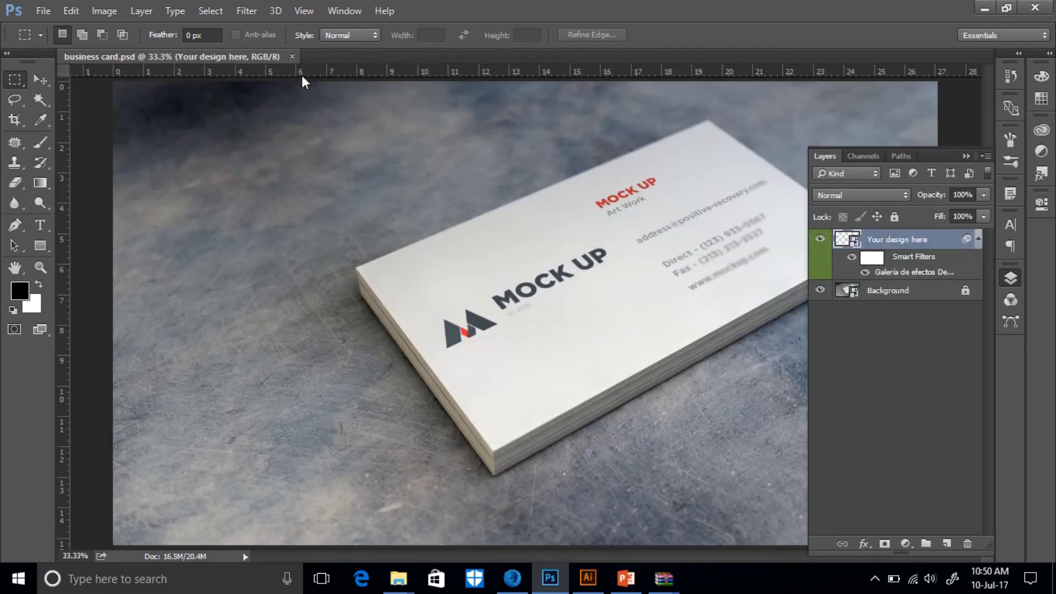
Step: Check what the "Your design here" layer contributes to the card mockup by toggling its visibility
click(823, 241)
click(822, 241)
click(822, 241)
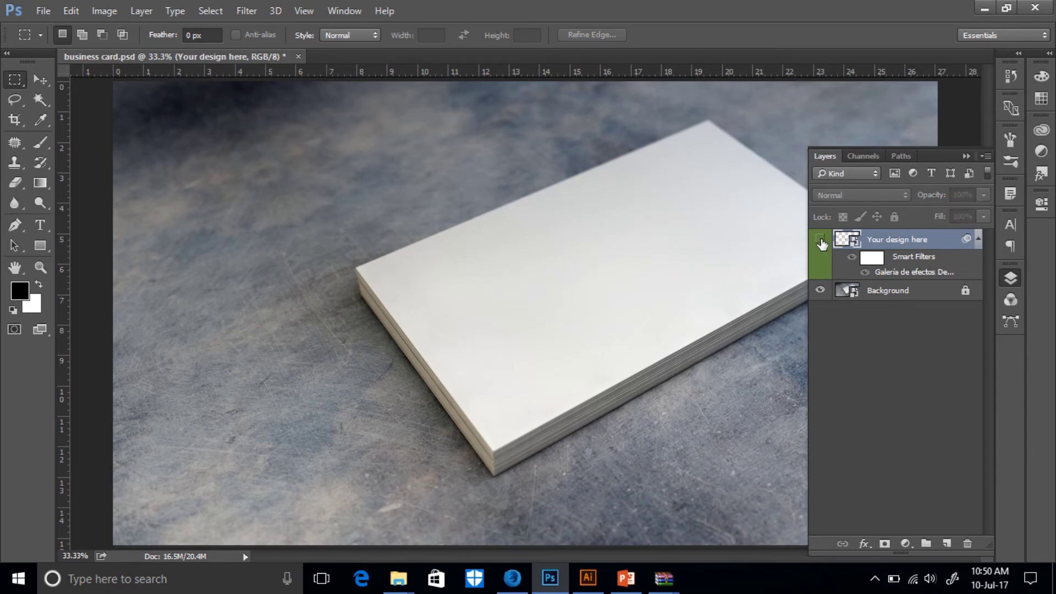
click(822, 241)
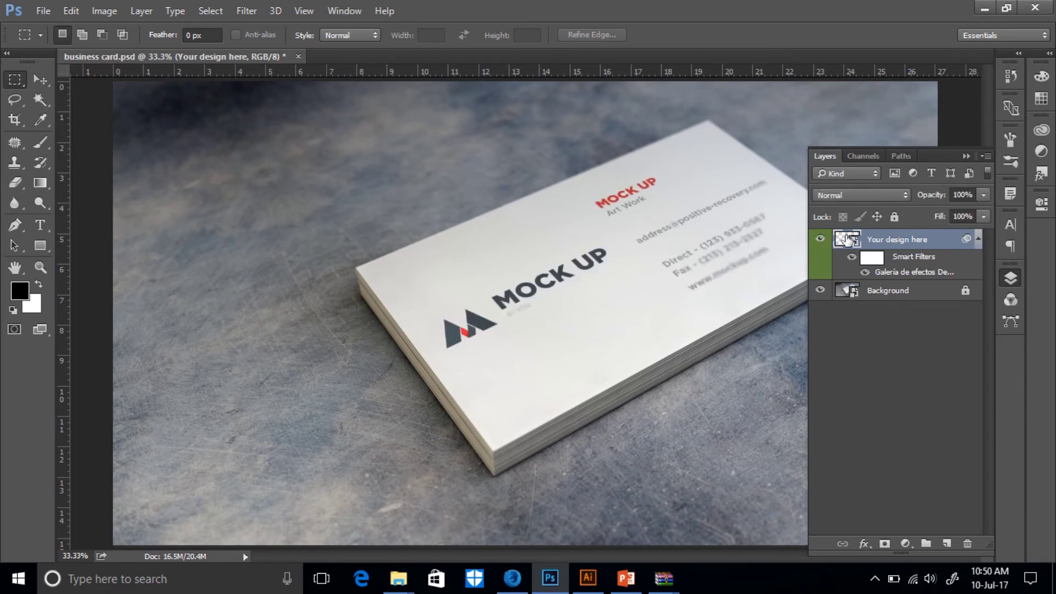
click(821, 240)
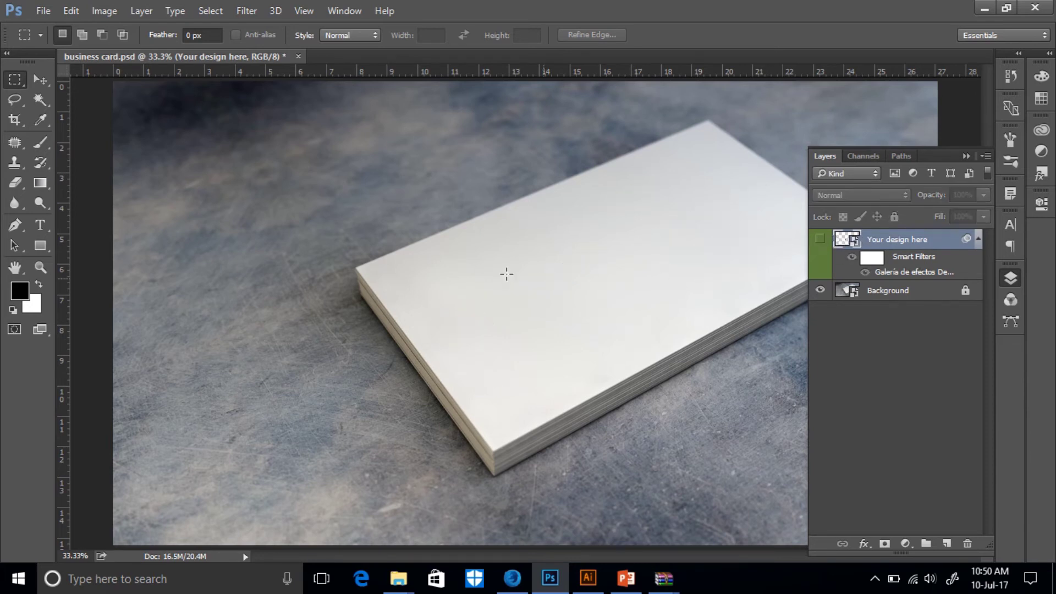
click(820, 244)
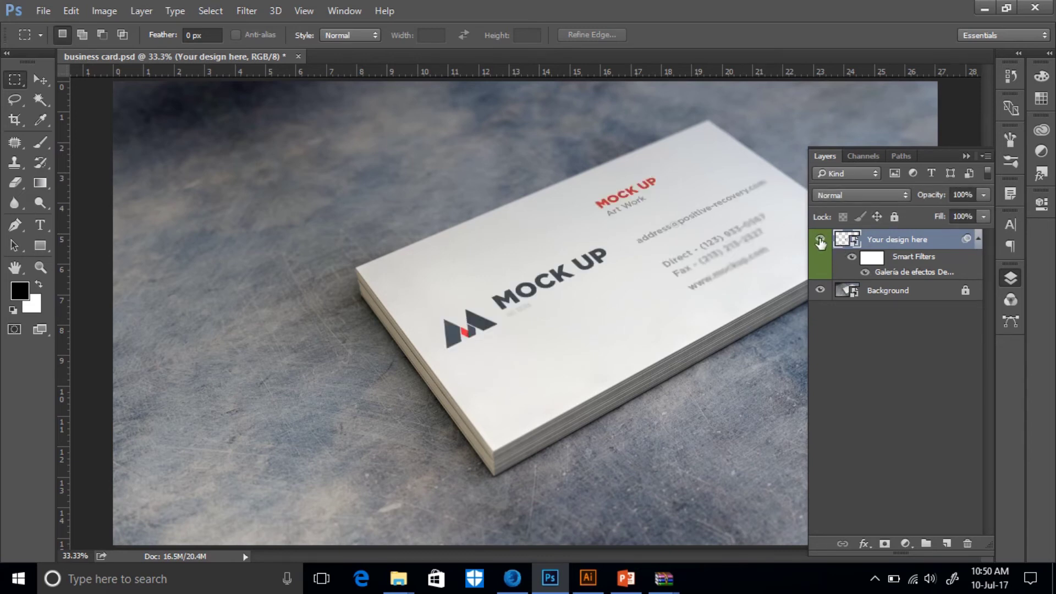
click(821, 240)
click(821, 240)
Step: Inside the "Your design here" smart object, replace the hidden "replace me" artwork with the LoneStar logo from Illustrator at X 531.50 px, Y 296.00 px, and save it
double_click(856, 243)
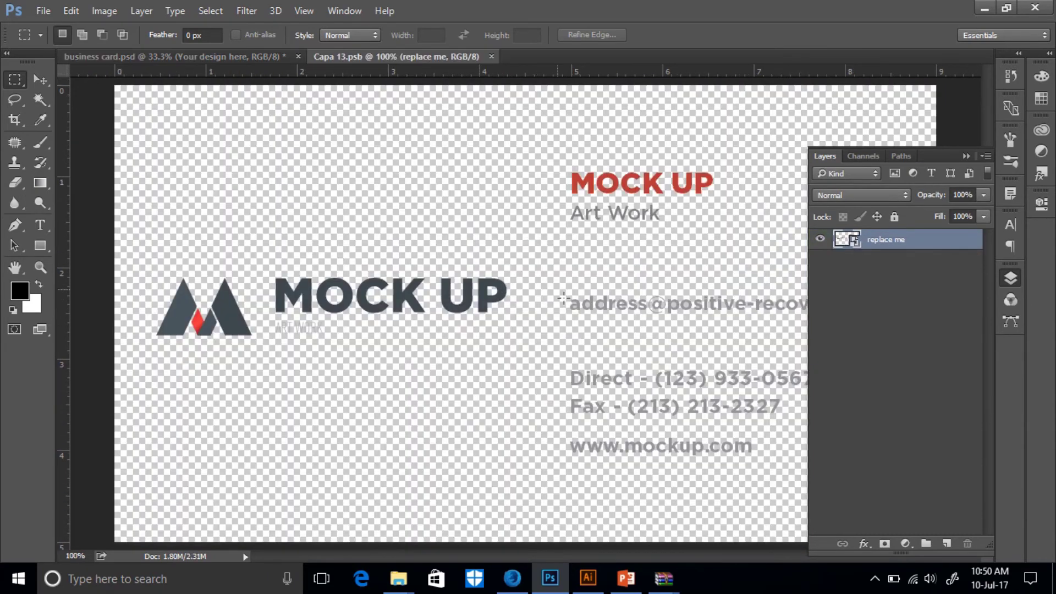
click(820, 240)
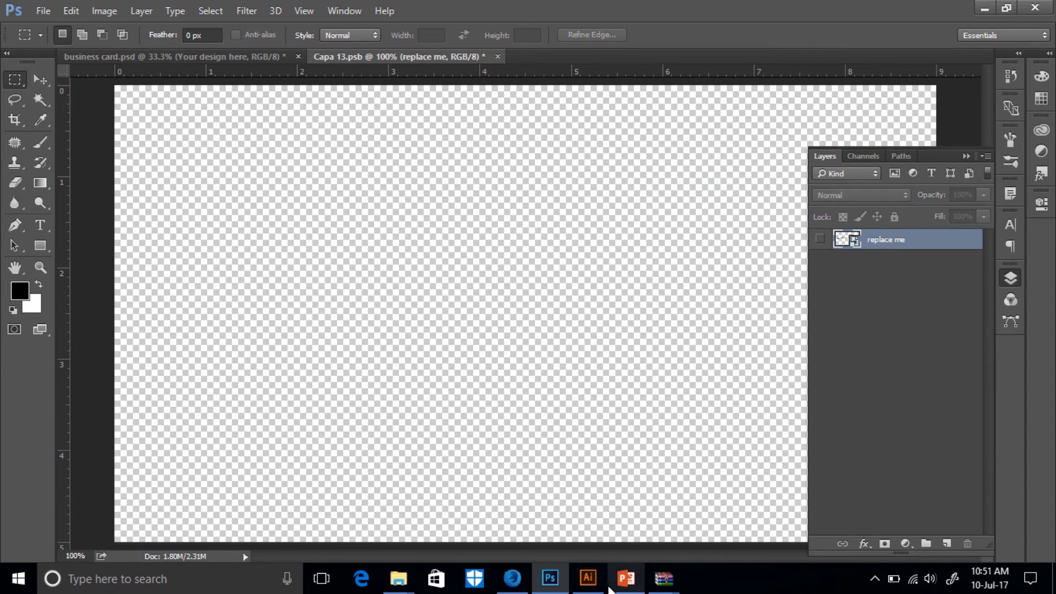
click(588, 577)
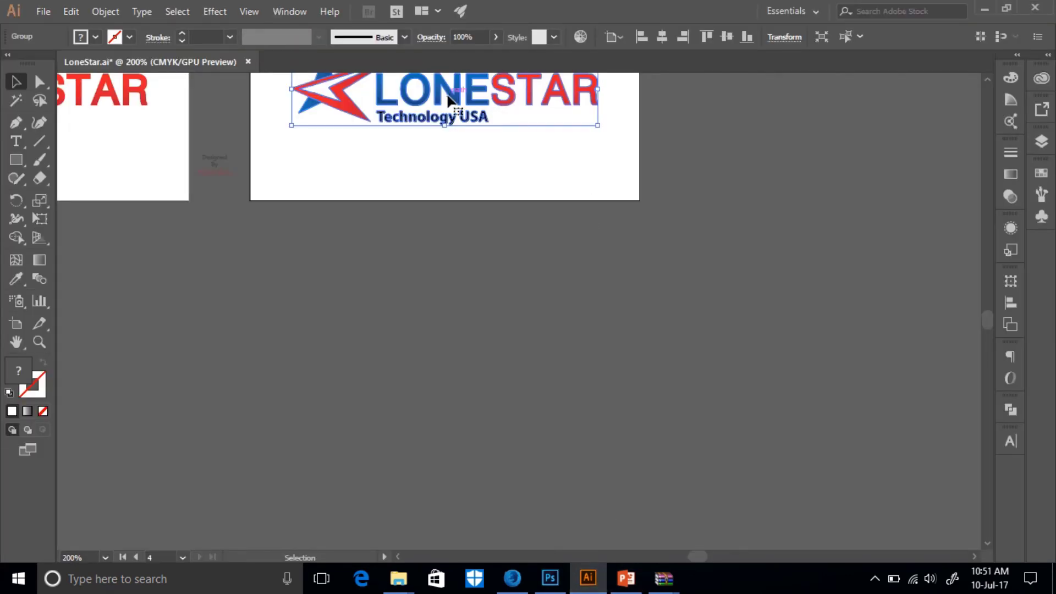
drag(454, 110, 520, 477)
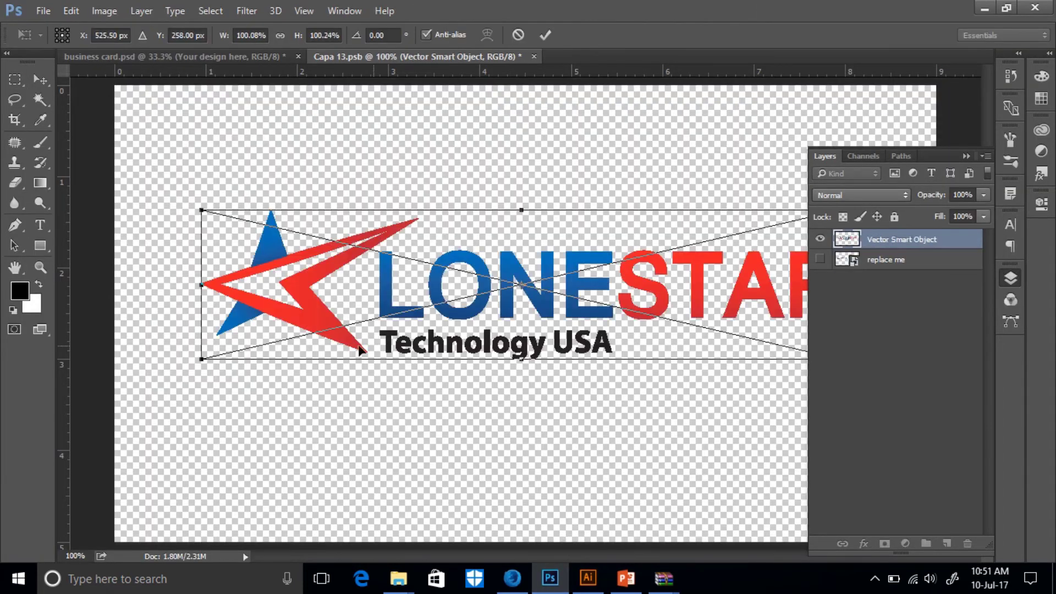
drag(448, 318, 450, 334)
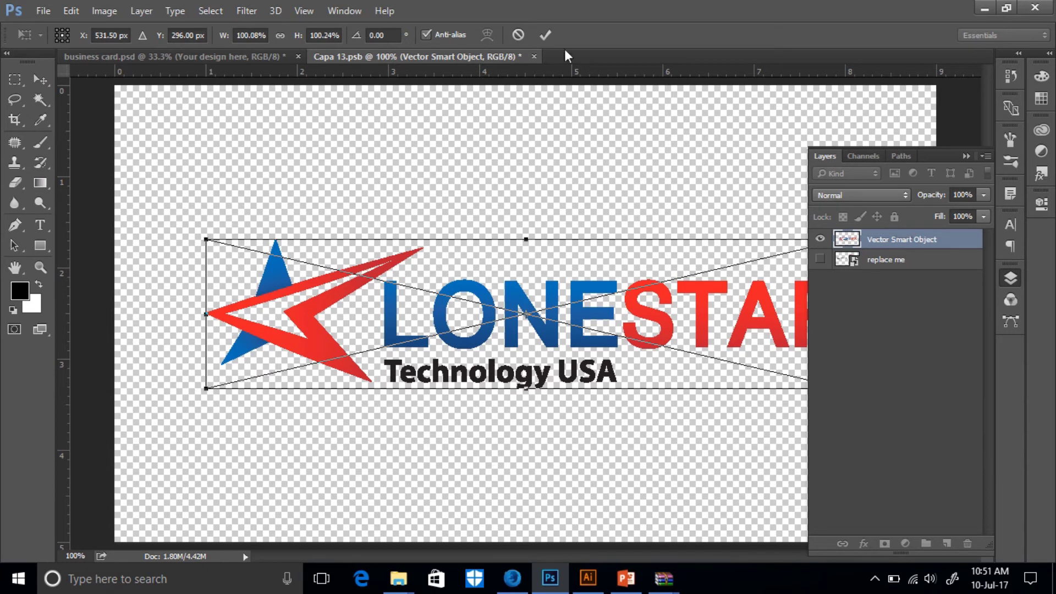
key(Return)
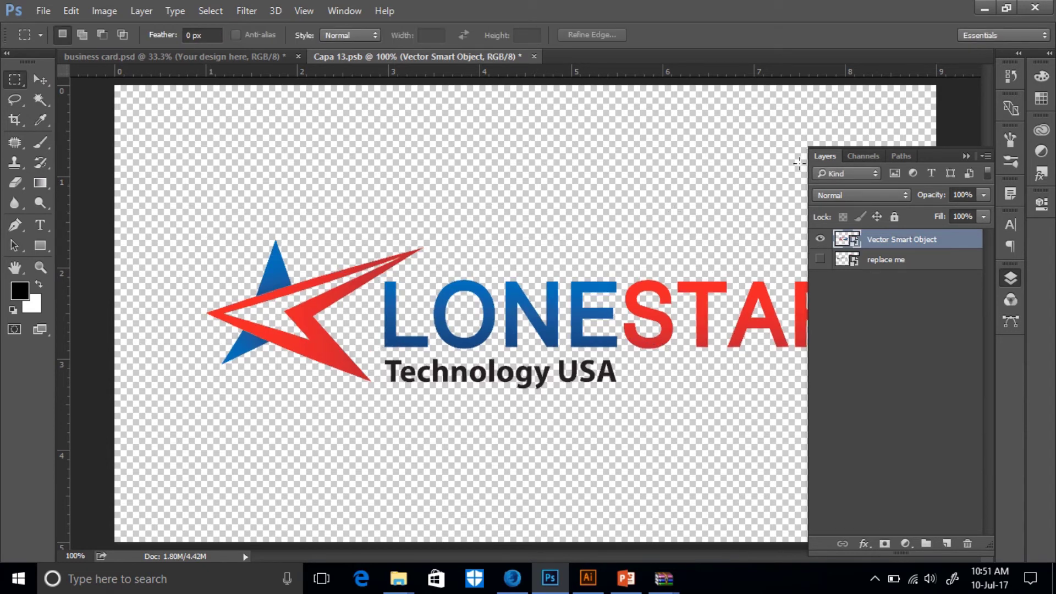
click(534, 56)
click(481, 225)
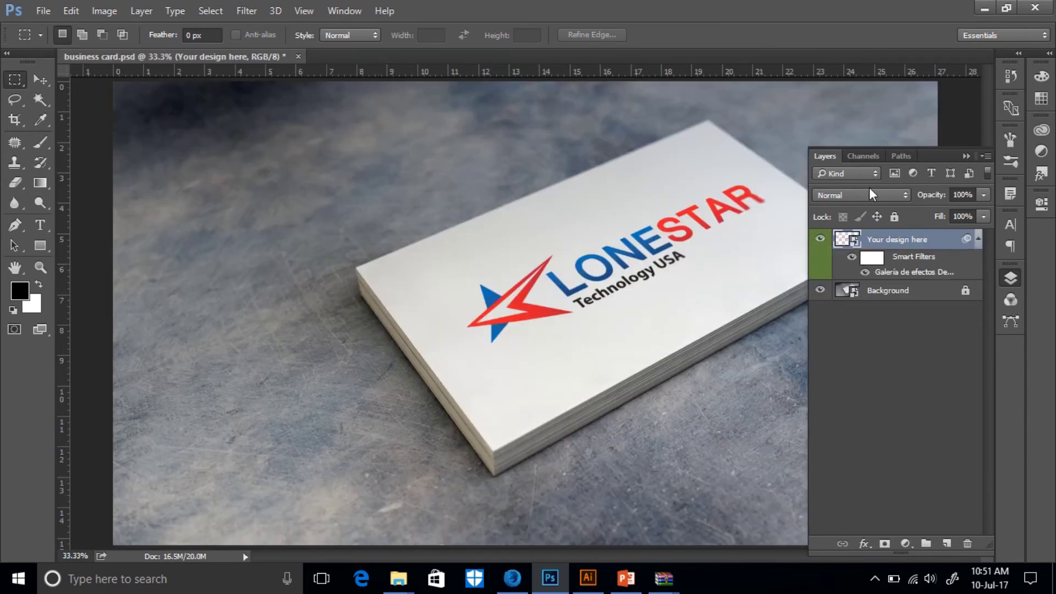
Step: Examine the full card mockup with the LoneStar logo by collapsing the layers list
click(1011, 278)
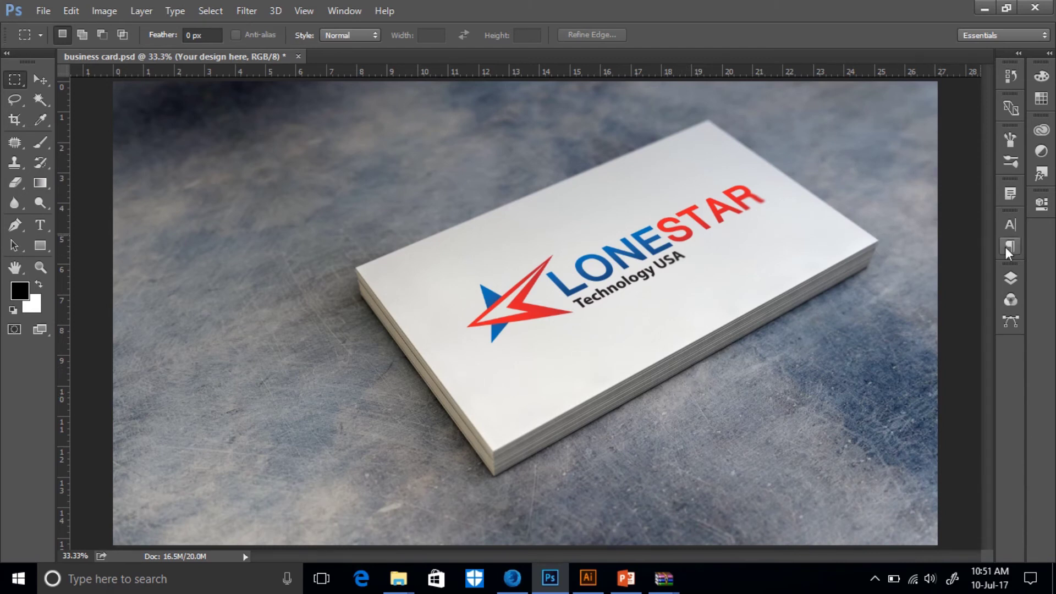
click(1009, 276)
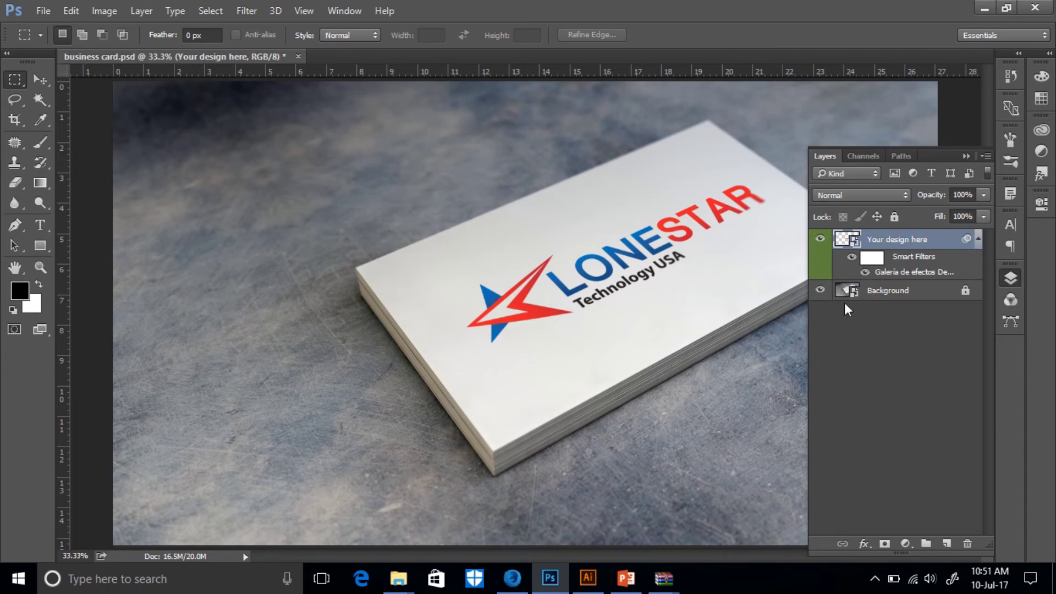
click(967, 157)
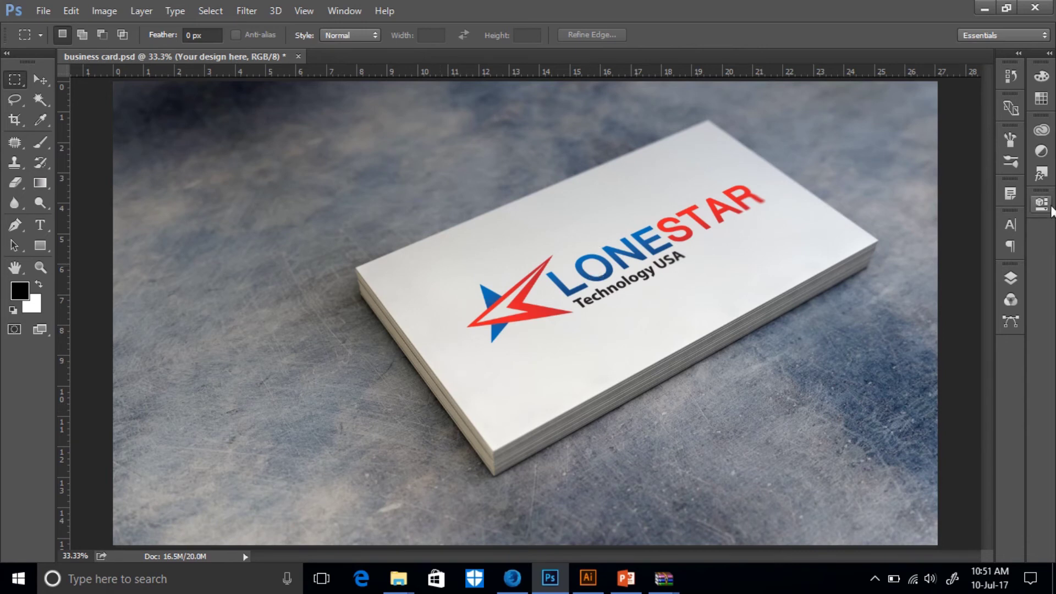
click(1009, 278)
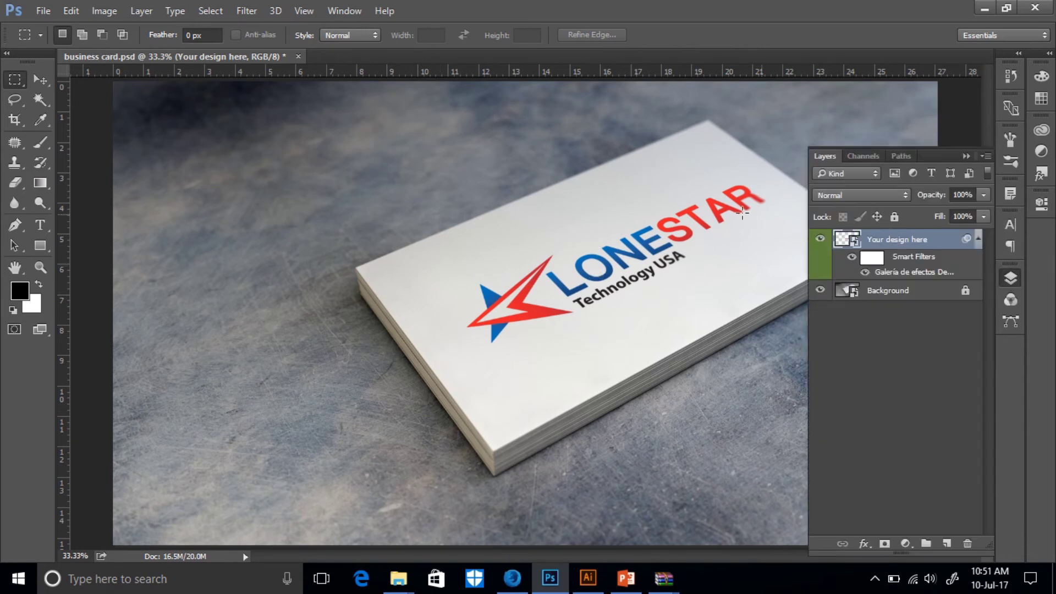
click(967, 157)
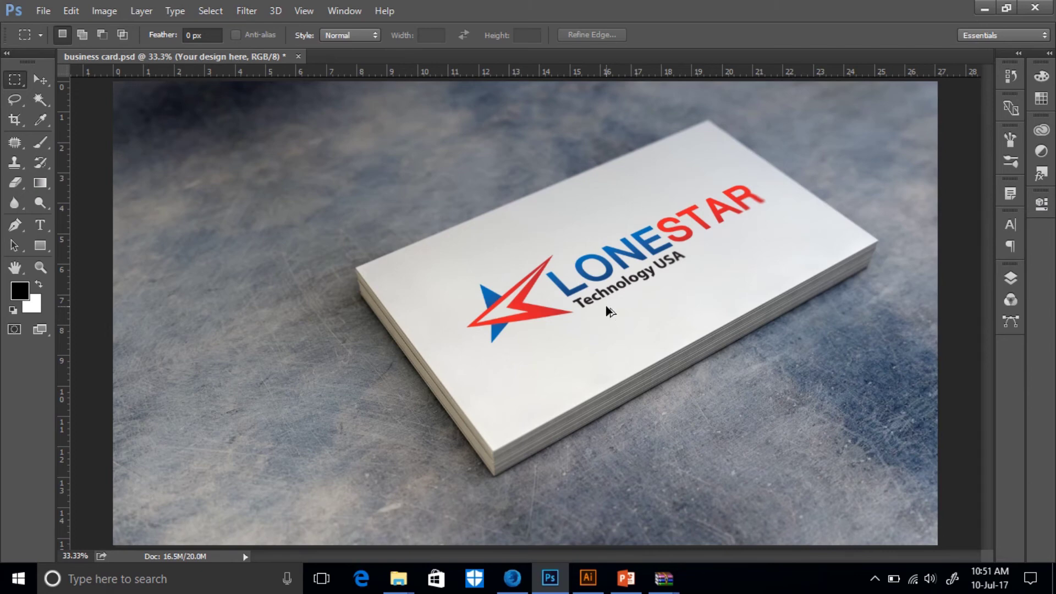
Step: Prepare a Save for Web JPEG export of the mockup at 50 percent size with linked proportions, and preview the logo area
key(ctrl+alt+shift+s)
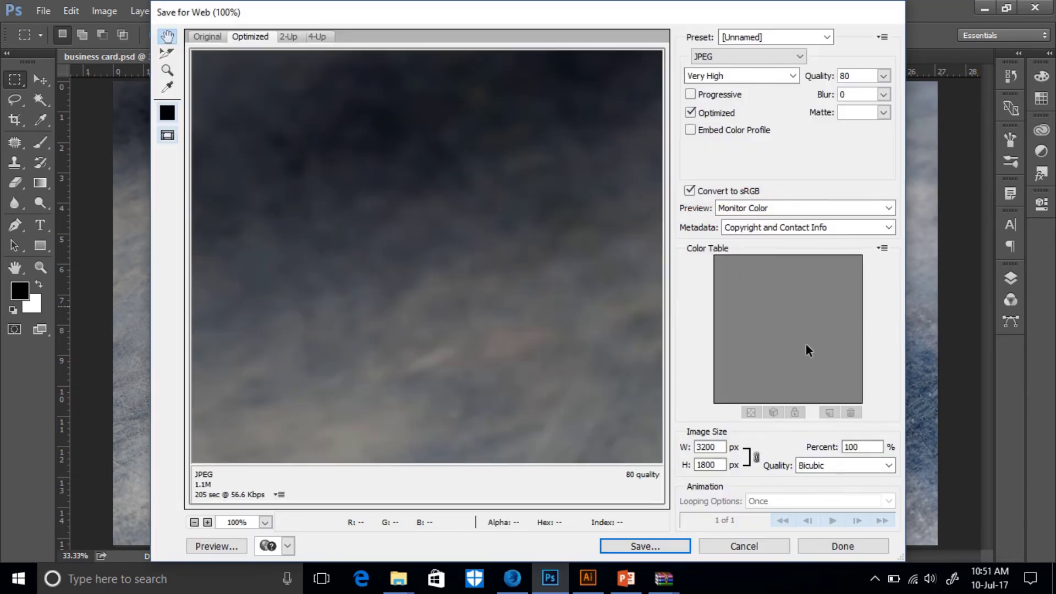
drag(573, 338, 358, 170)
drag(495, 308, 403, 216)
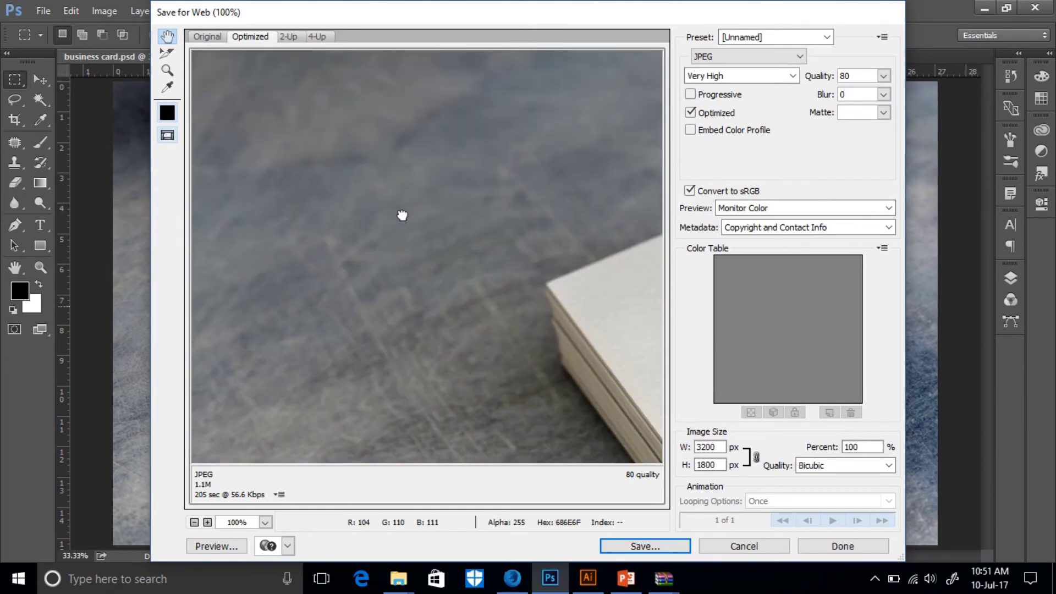
drag(540, 388, 518, 346)
double_click(847, 446)
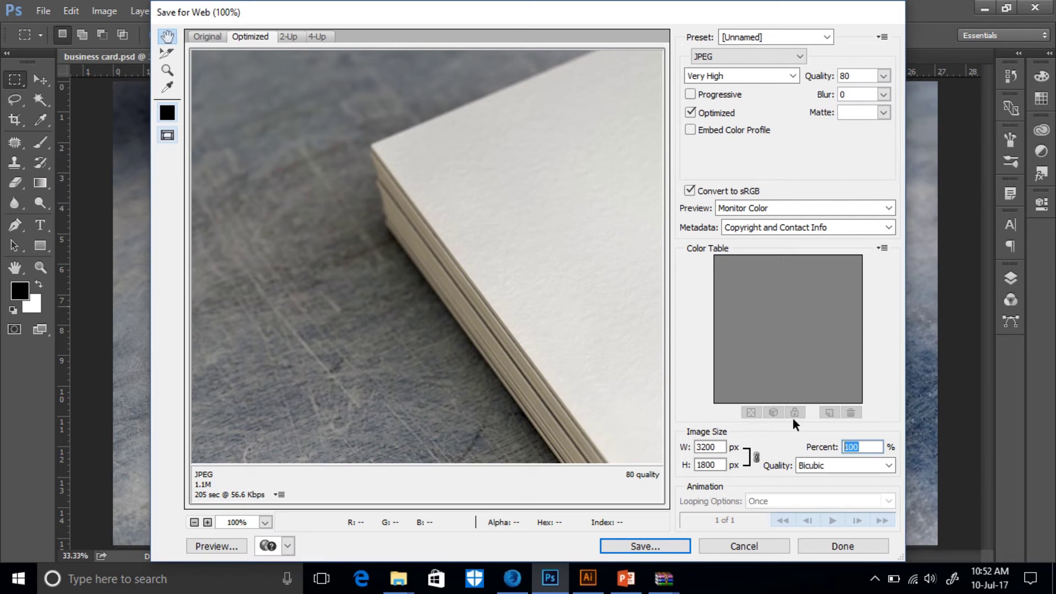
text(50)
click(758, 456)
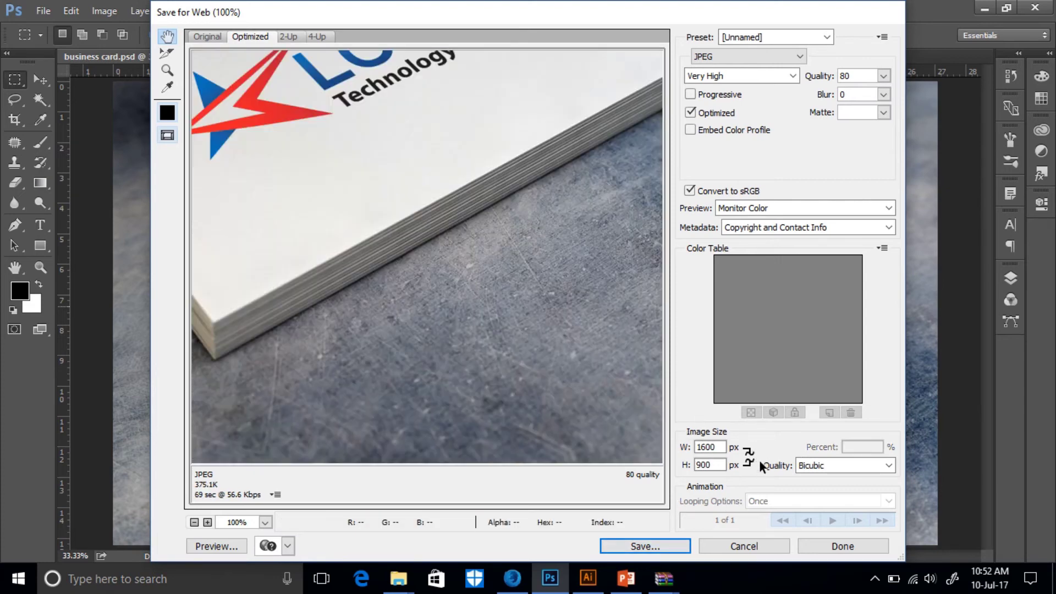
click(754, 457)
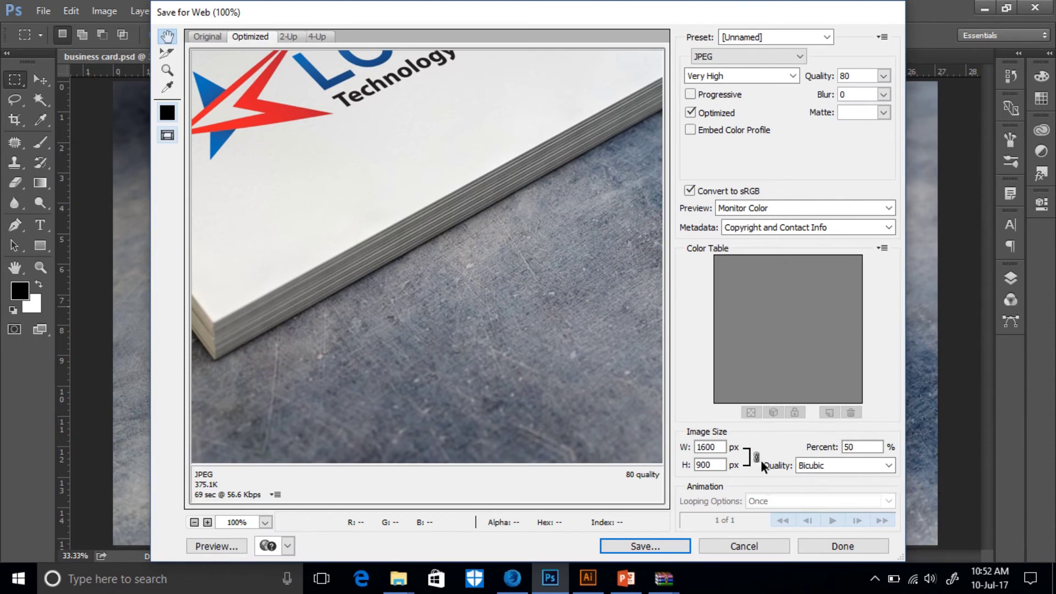
drag(483, 219, 571, 457)
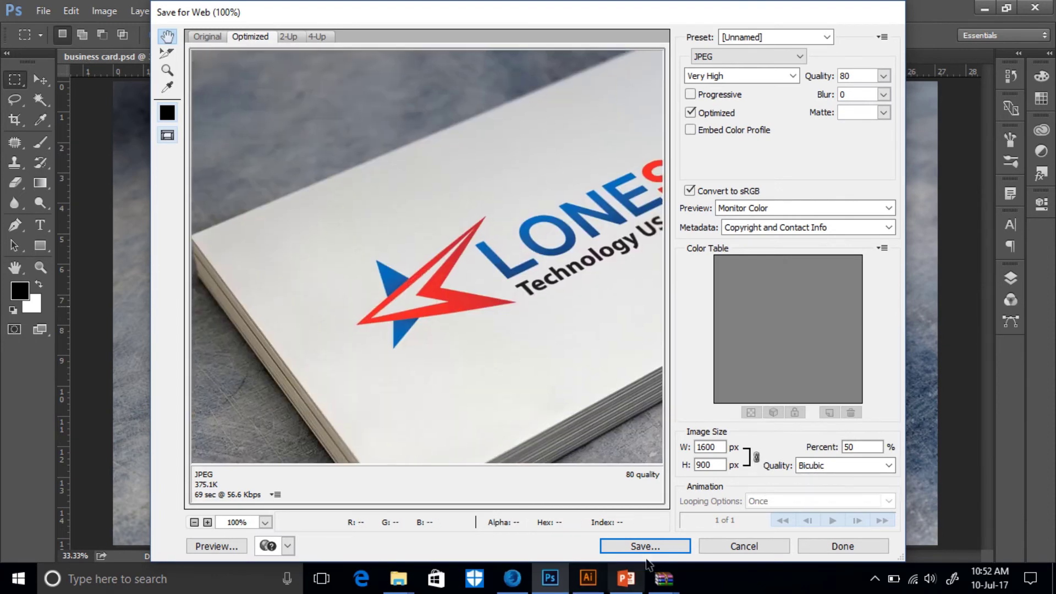
Step: Save the optimized JPEG to the Desktop as business-card.jpg, with Images Only format and default settings
click(646, 547)
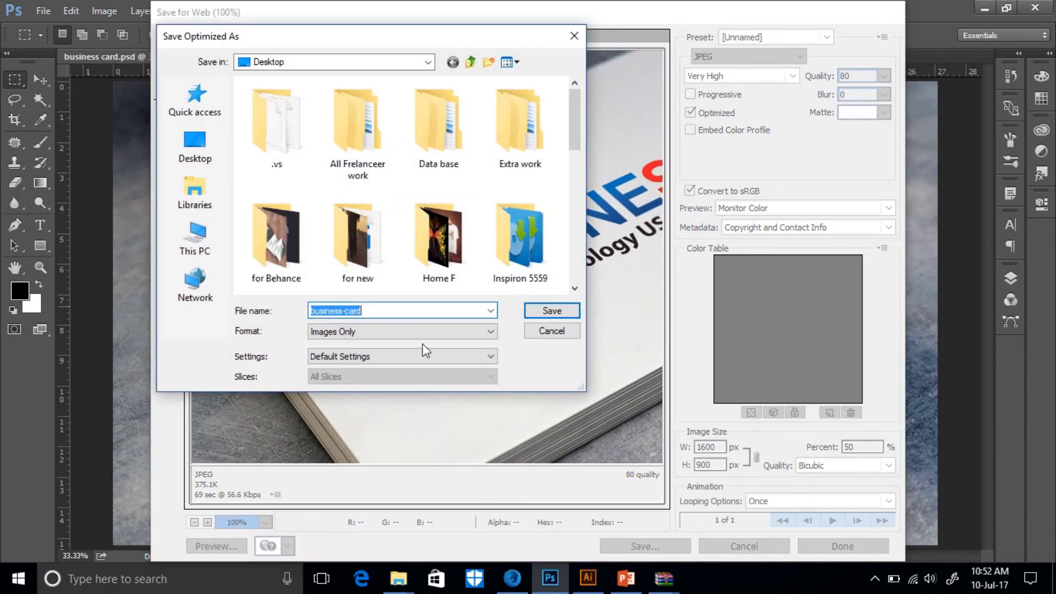
click(195, 146)
click(321, 197)
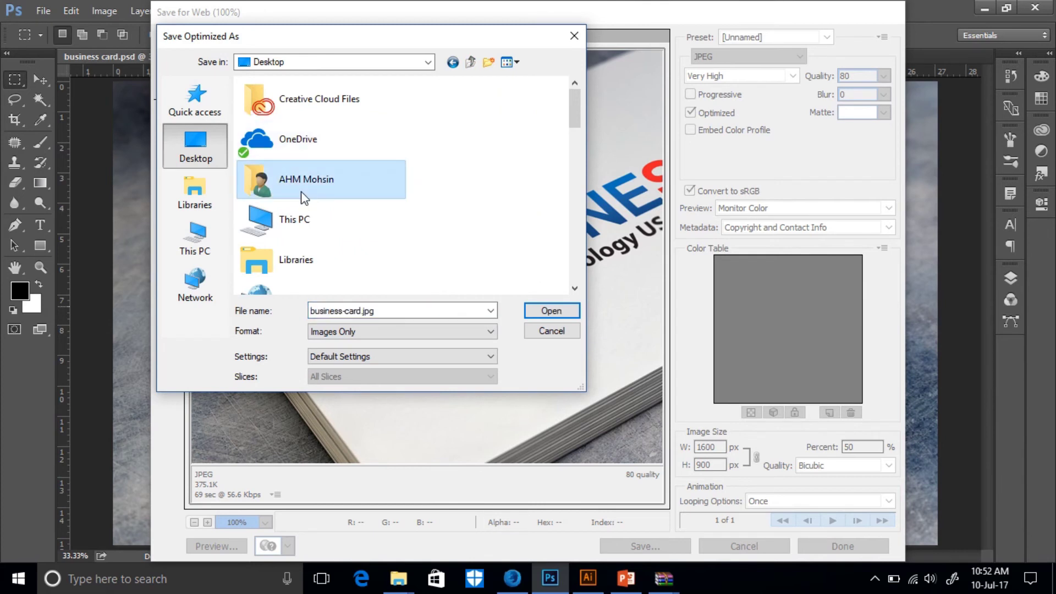
double_click(297, 225)
click(309, 128)
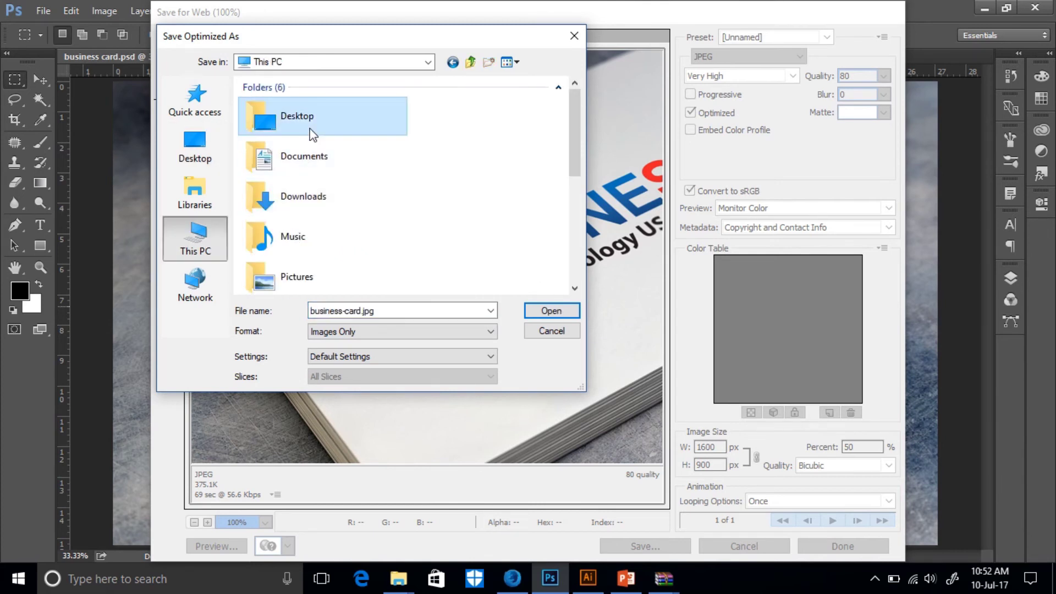
double_click(309, 127)
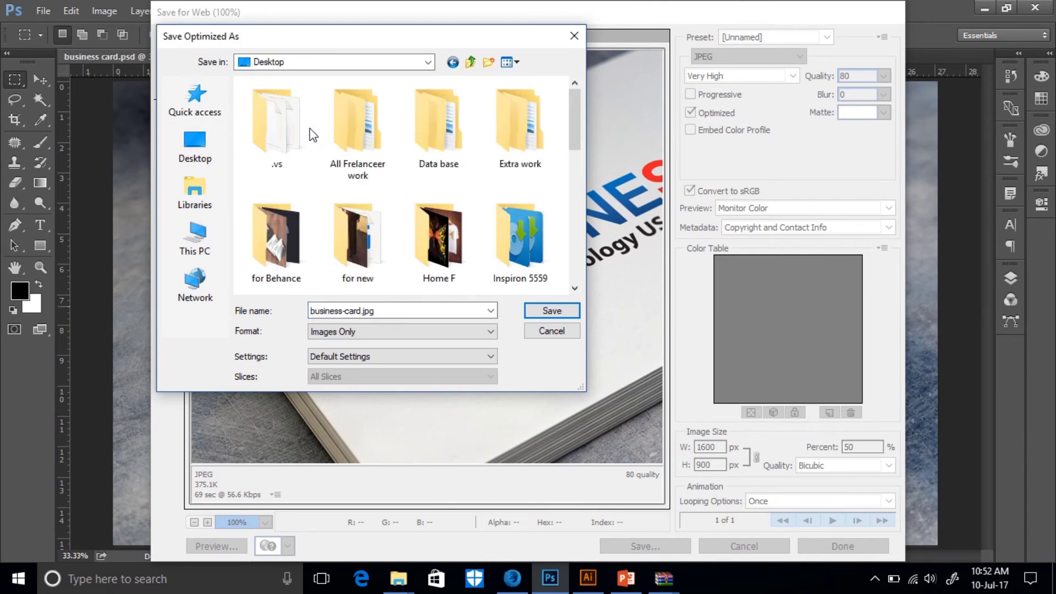
click(551, 311)
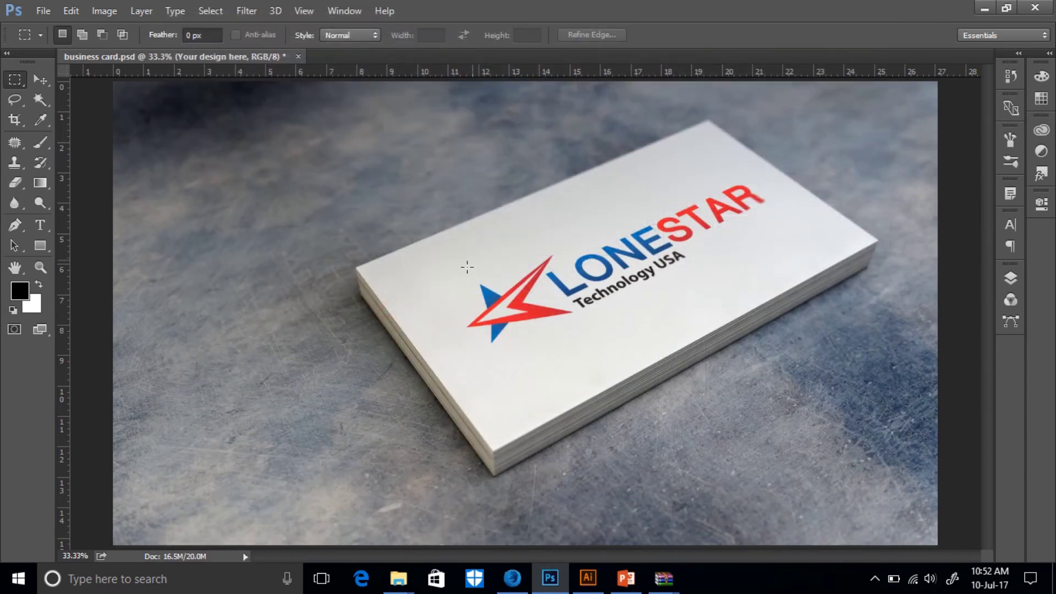
Step: Close business card.psd without saving its changes, and minimize both Photoshop and Illustrator to reach the desktop
click(299, 56)
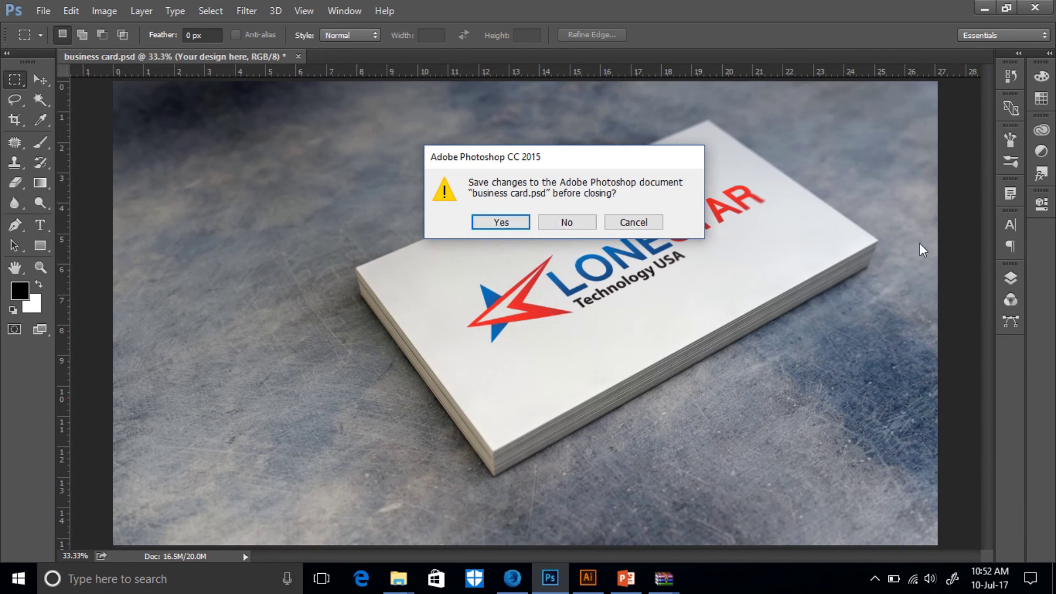
click(569, 223)
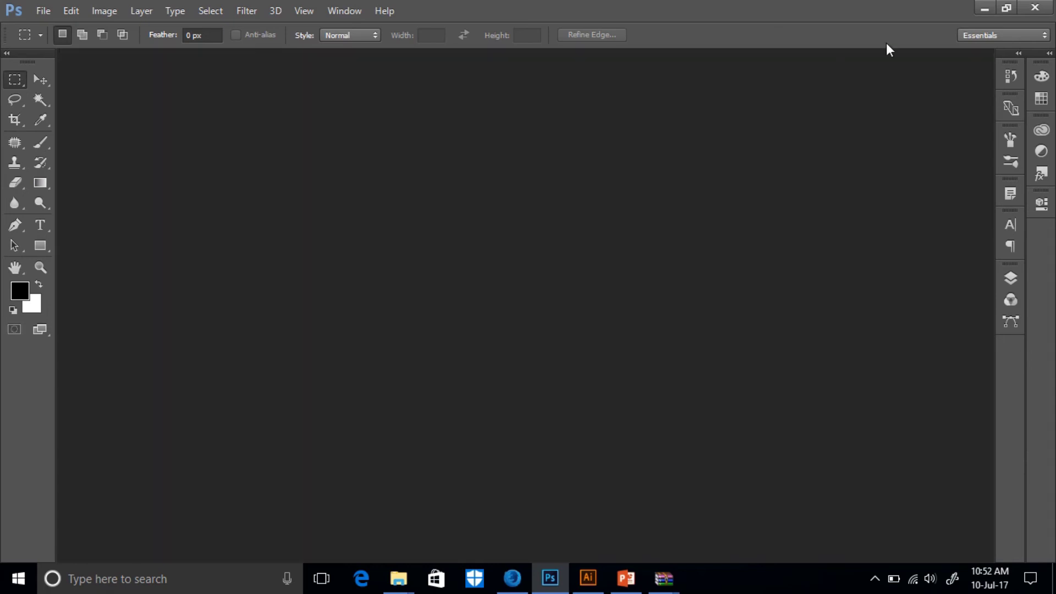
click(976, 9)
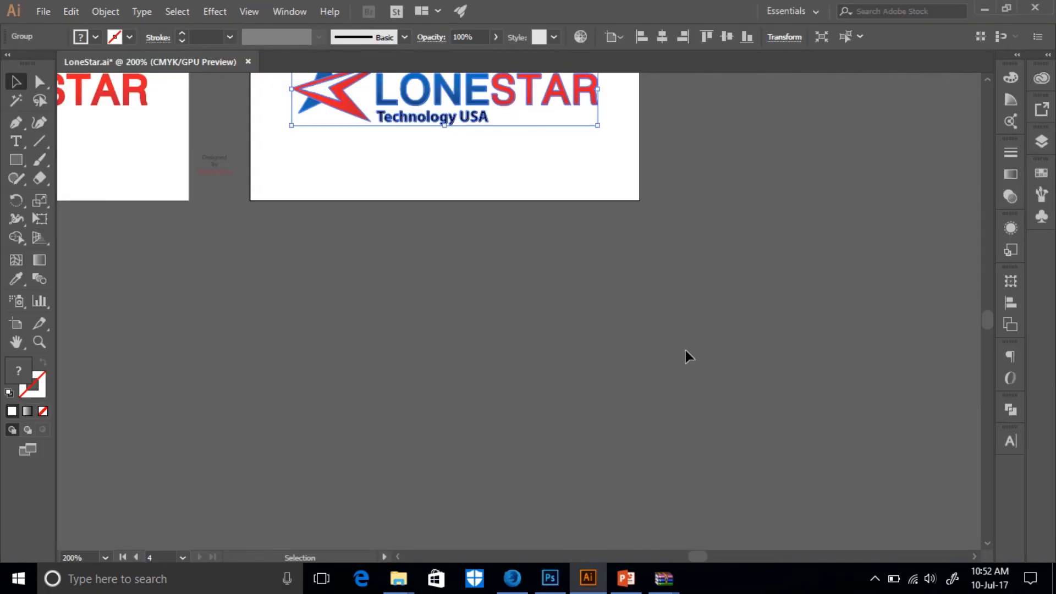
click(985, 10)
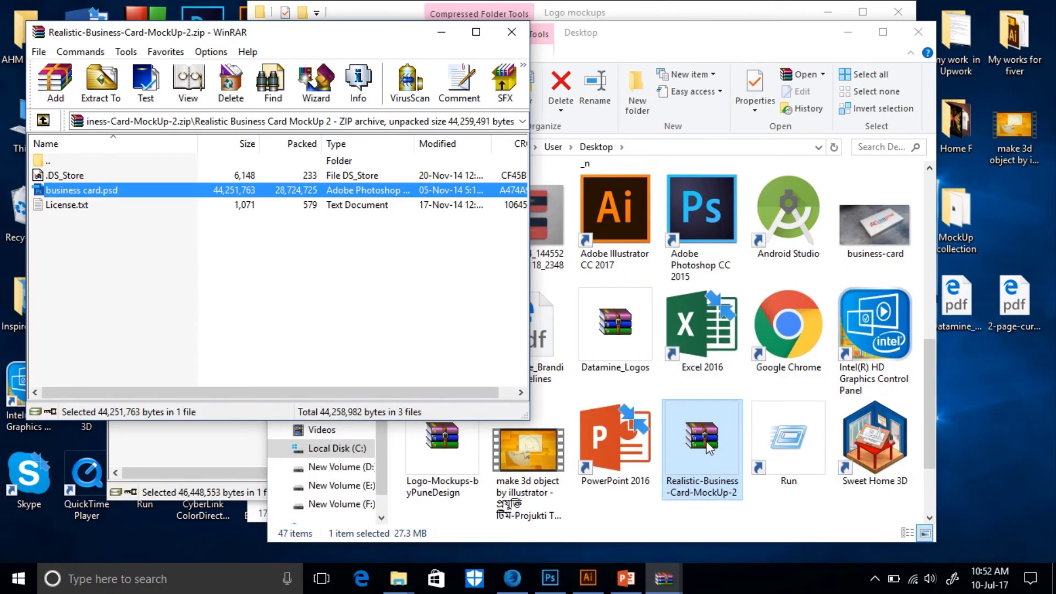
Step: Close the leftover archive and folder windows, and move the Realistic-Business-Card-MockUp-2 archive beside the Logo-Mockups archive on the desktop
click(513, 39)
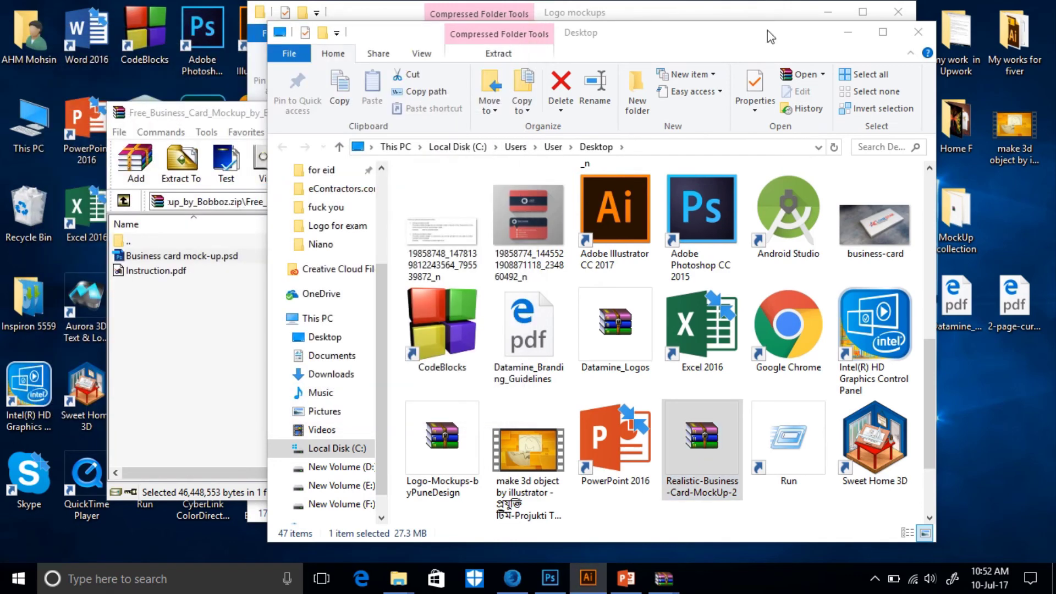
click(926, 36)
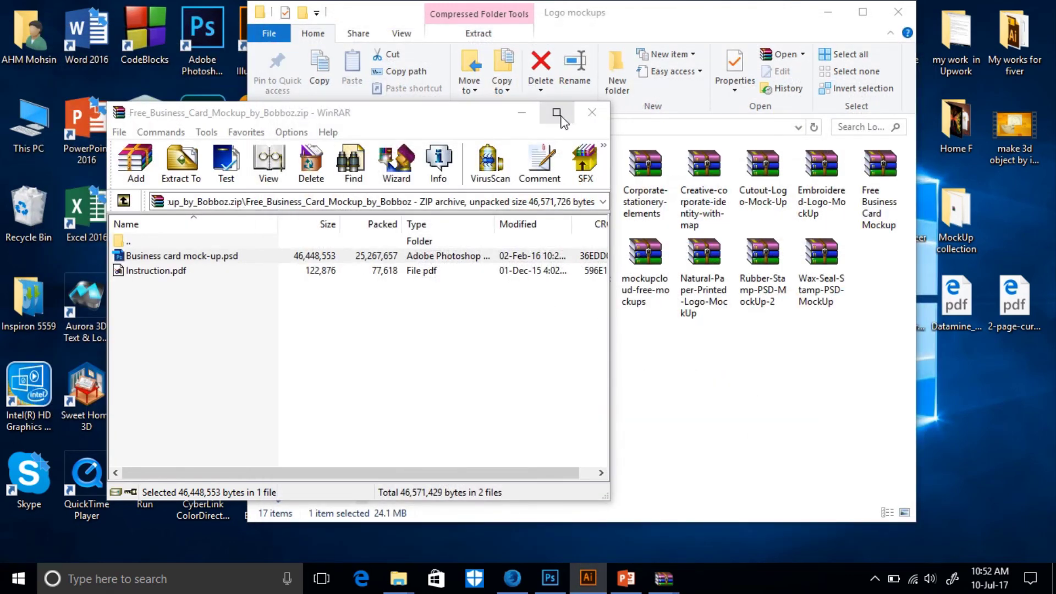
click(592, 112)
click(909, 21)
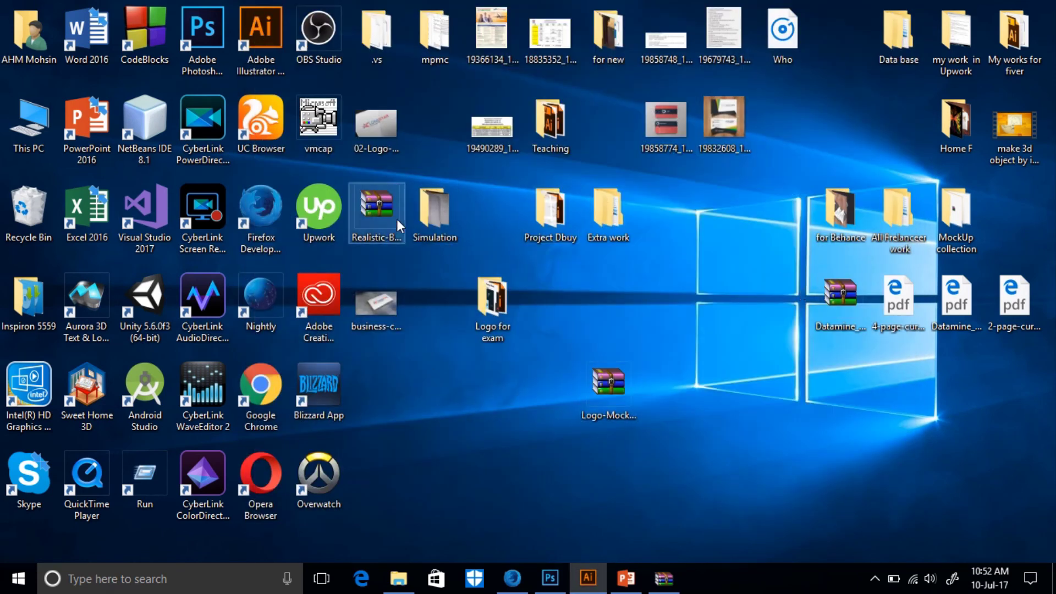
drag(398, 219, 679, 378)
Step: View the exported images 02-Logo-Mockup---by-PuneDesign.jpg and business-card.jpg from the desktop, closing each one after checking it
click(373, 276)
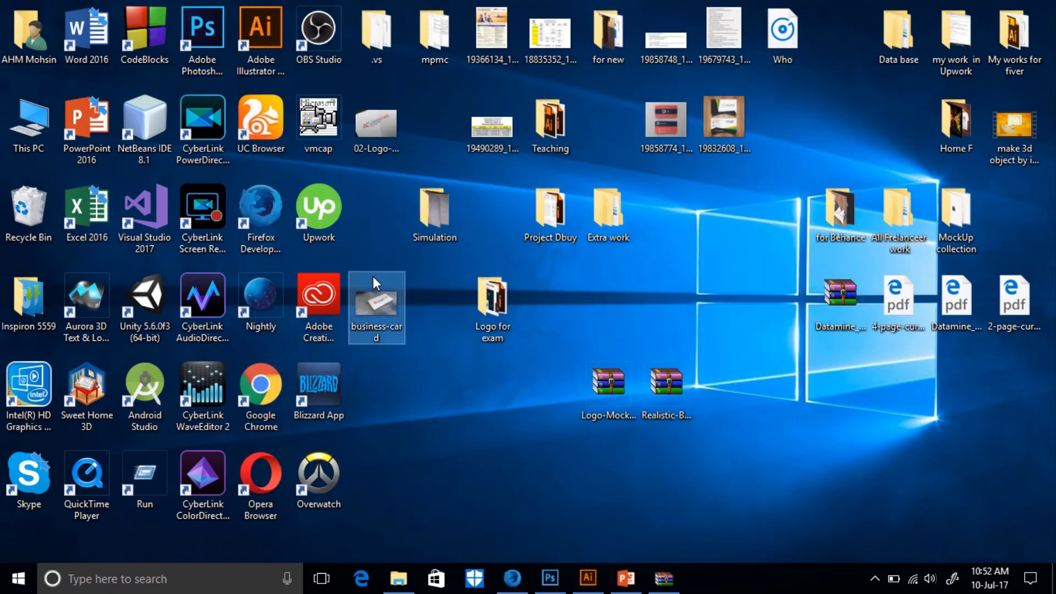
double_click(383, 124)
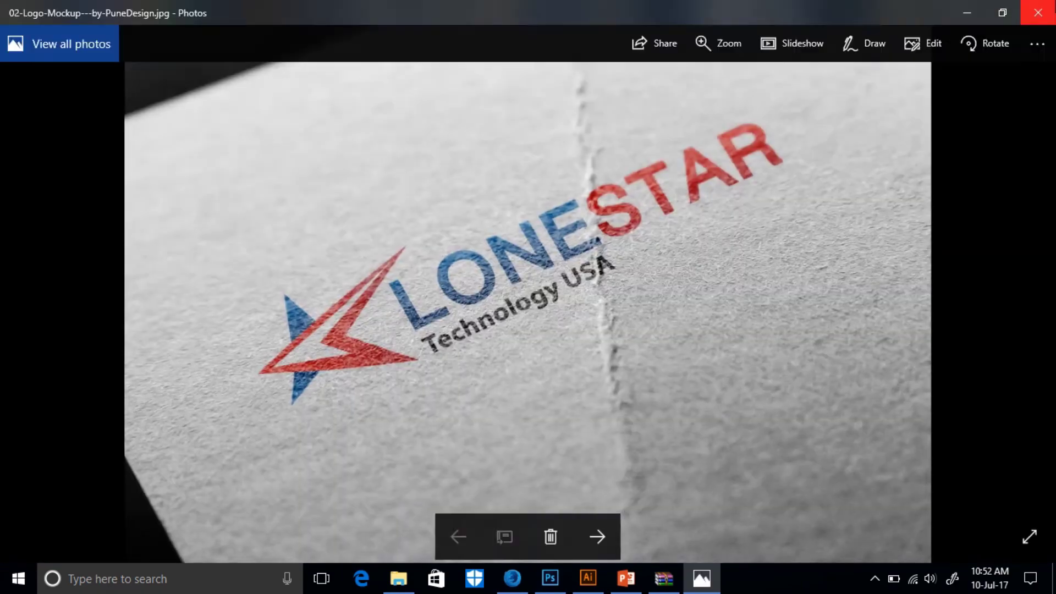
click(1038, 12)
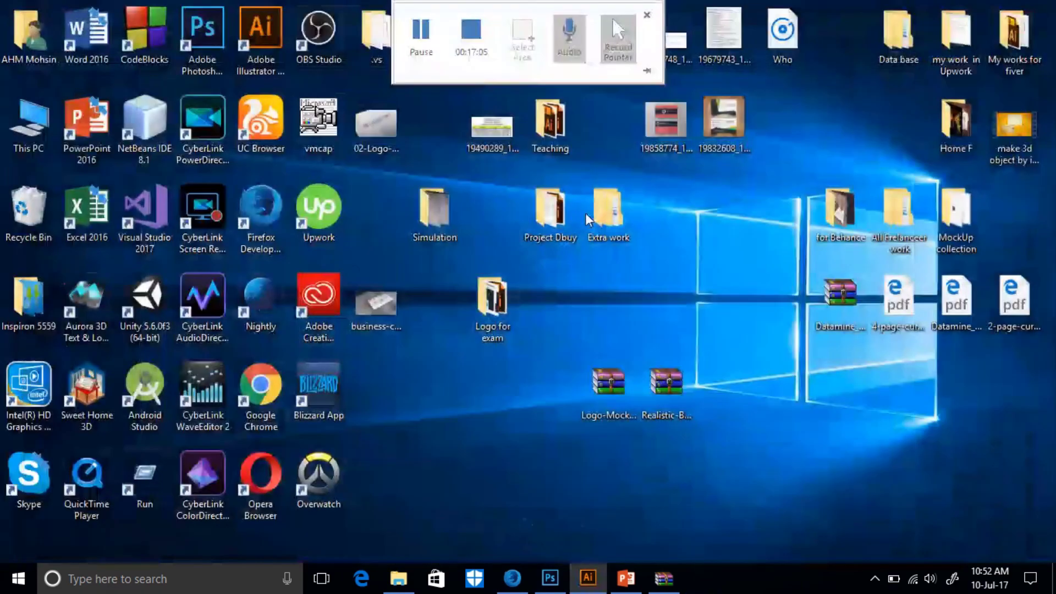
double_click(391, 302)
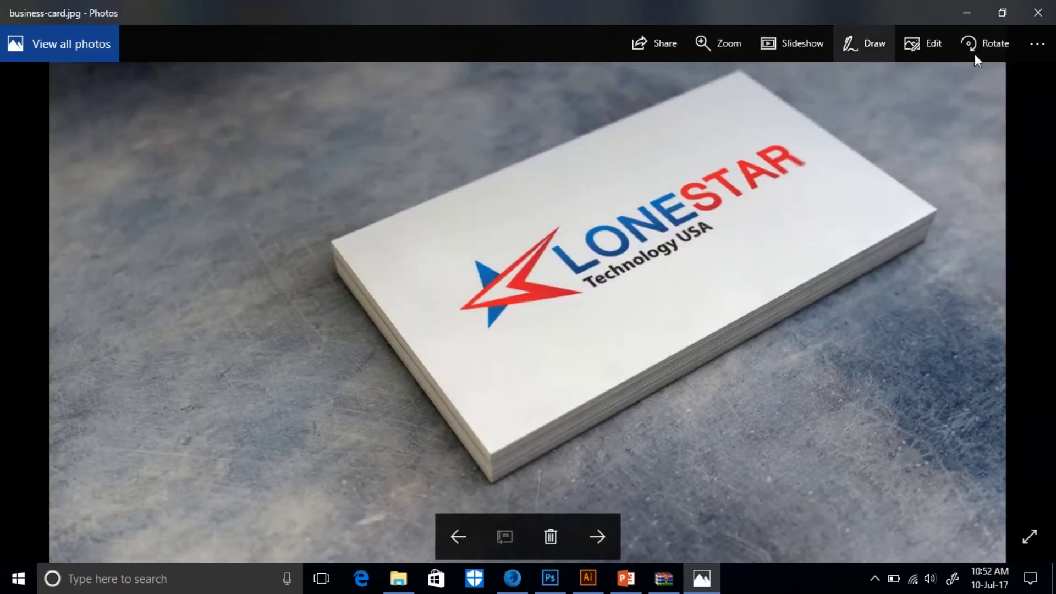
click(1038, 43)
click(1044, 11)
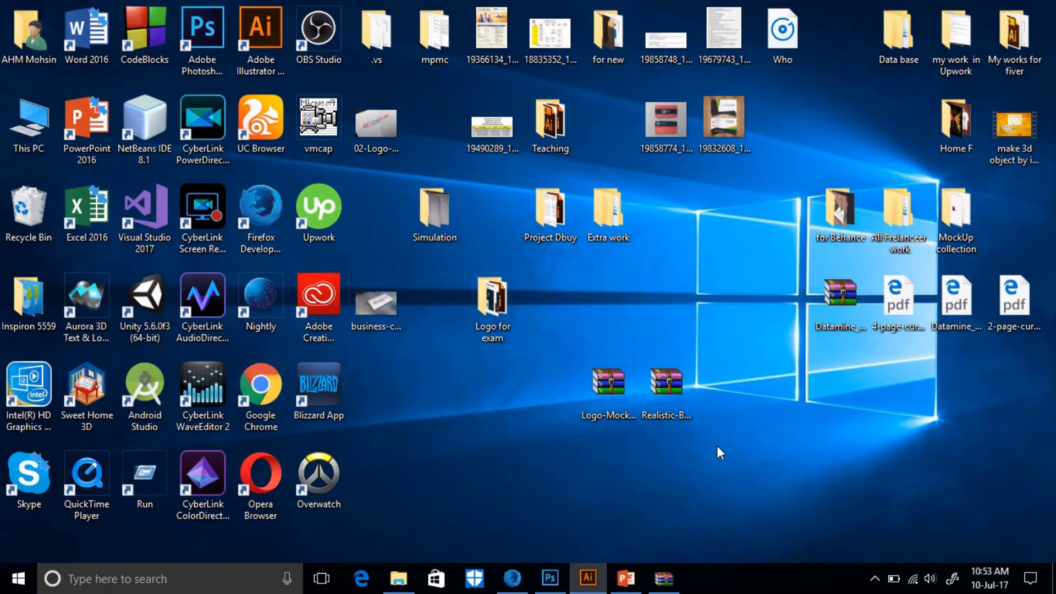
click(554, 584)
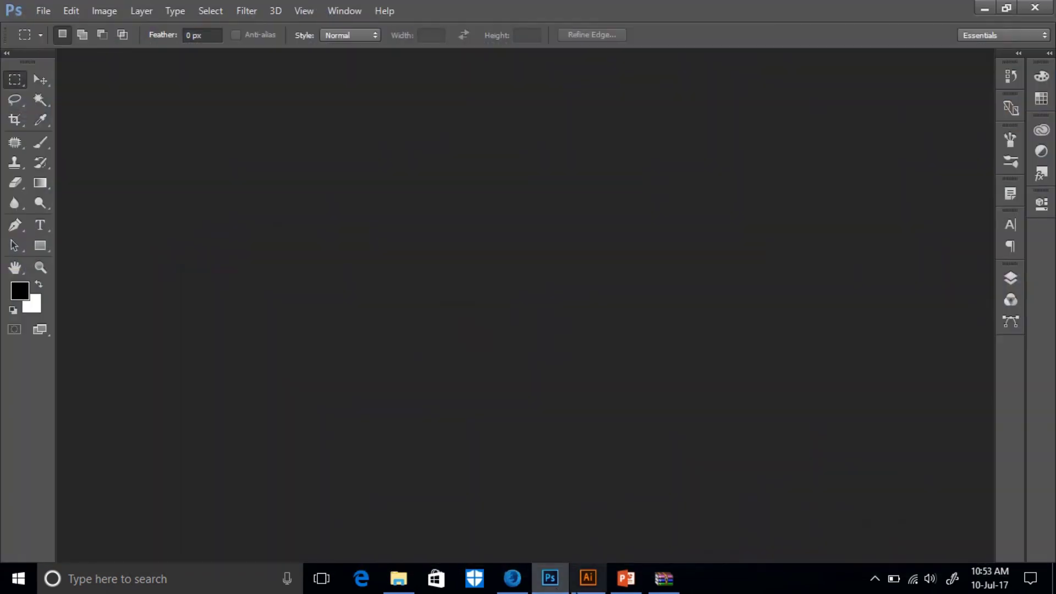
click(588, 578)
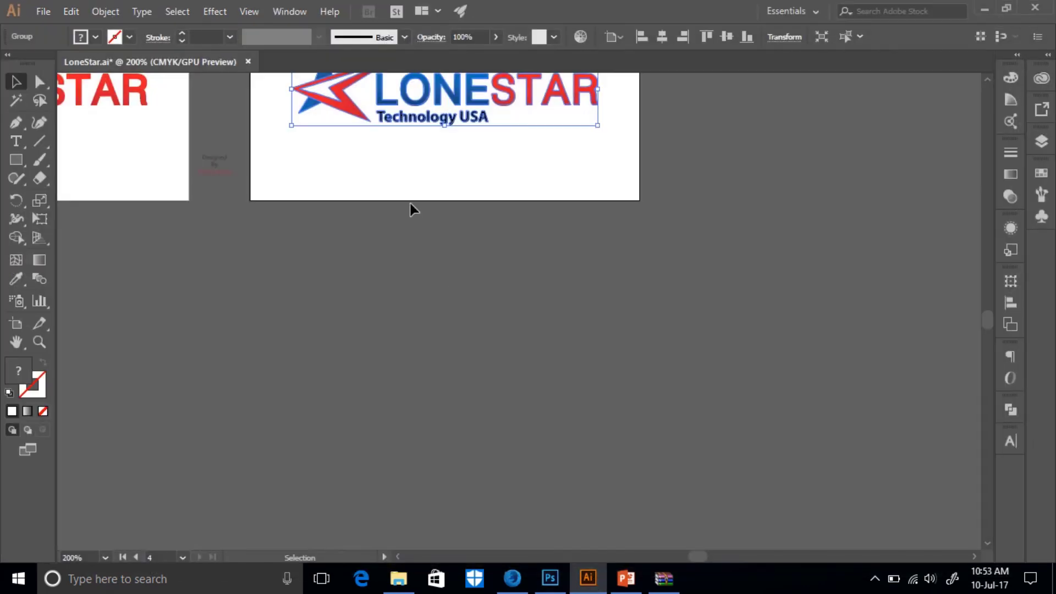
scroll(453, 360, up, 2)
scroll(455, 361, up, 3)
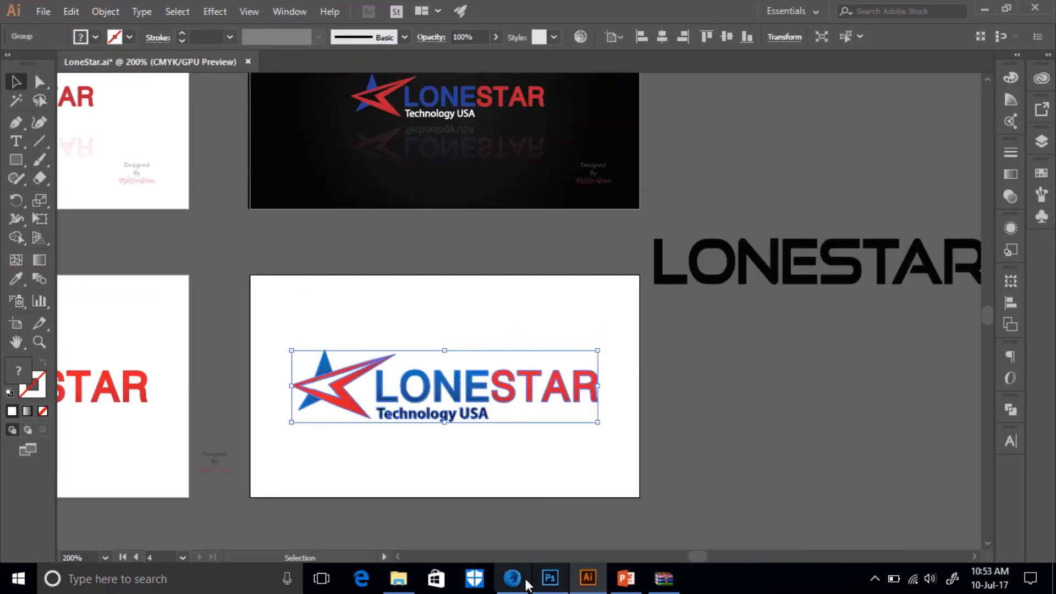
Step: Switch to Firefox, open the 50 Logo MockUps Bundle from GraphicBurger's premium resources, and examine its preview and purchase options
click(513, 578)
scroll(538, 464, down, 7)
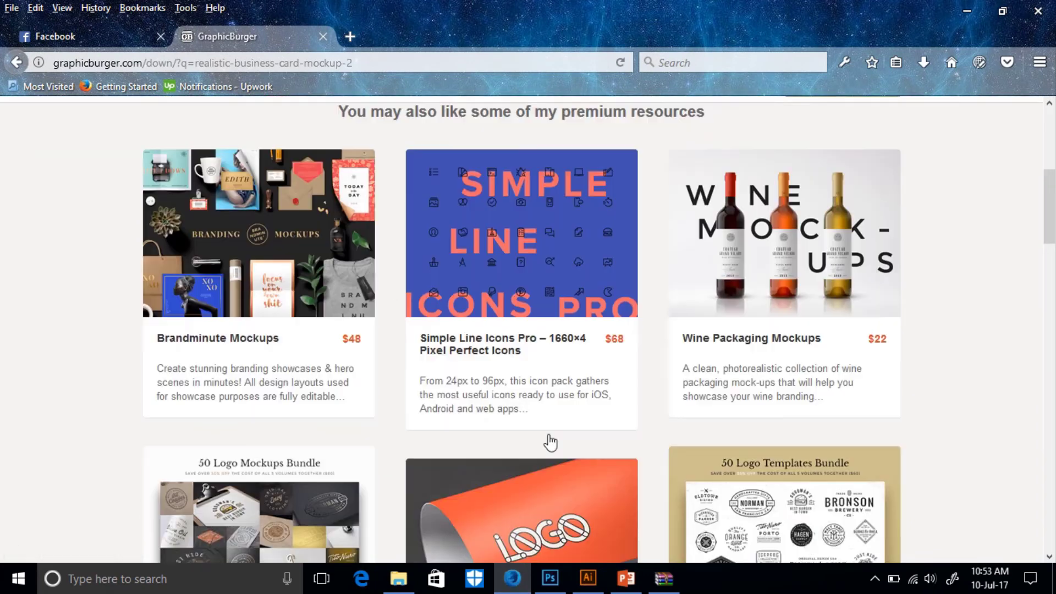
scroll(556, 424, down, 4)
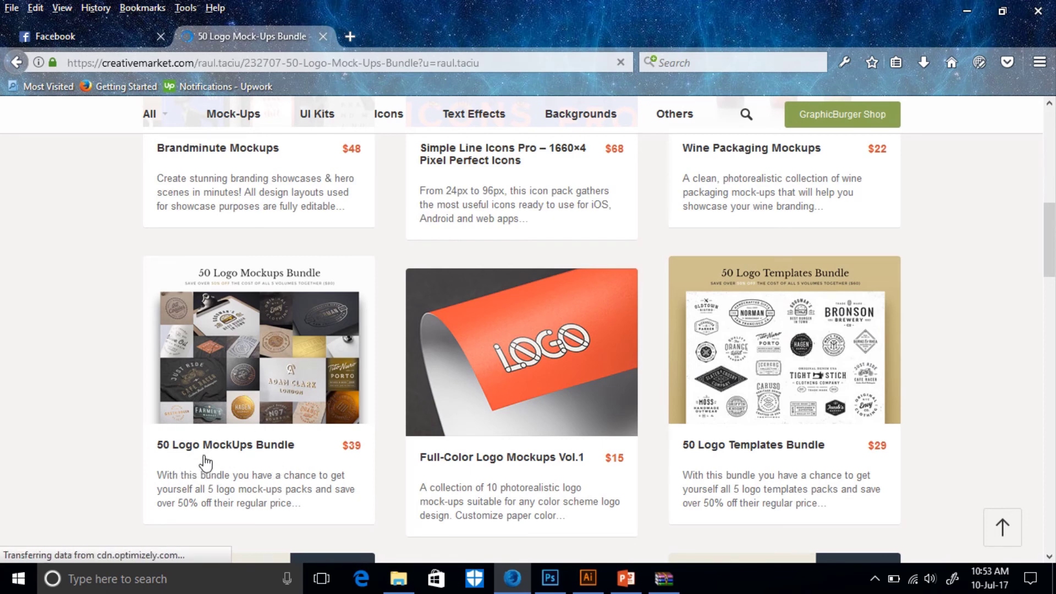
scroll(448, 431, down, 3)
scroll(447, 425, up, 2)
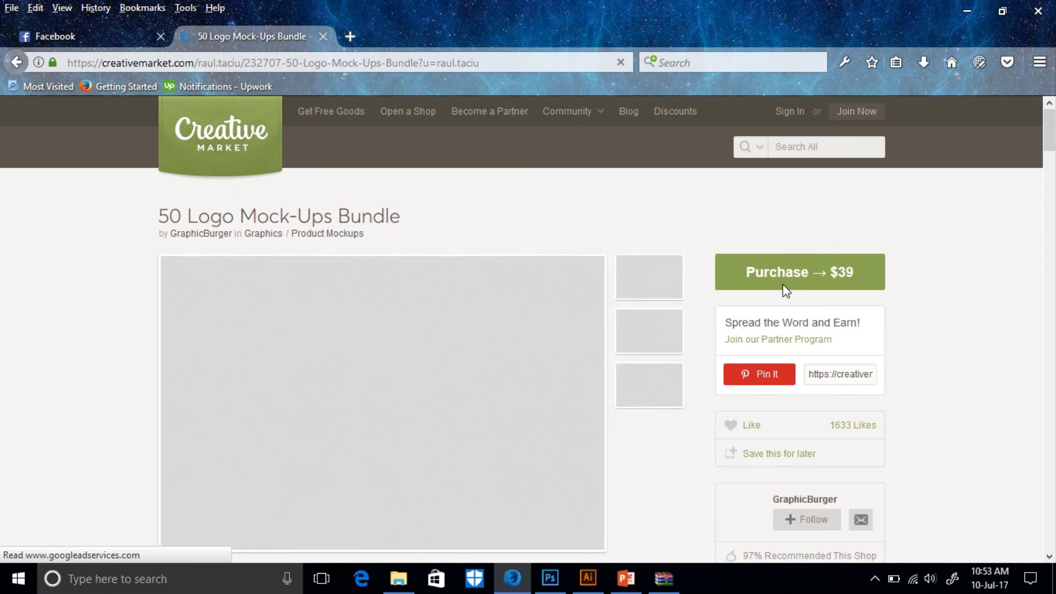
click(783, 285)
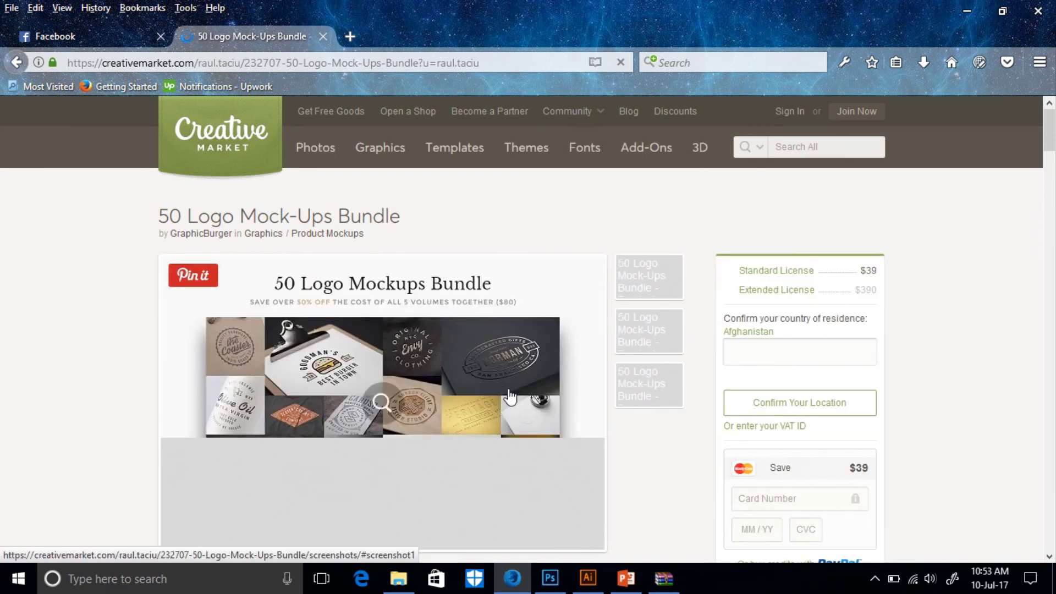
scroll(389, 388, down, 4)
scroll(392, 390, up, 4)
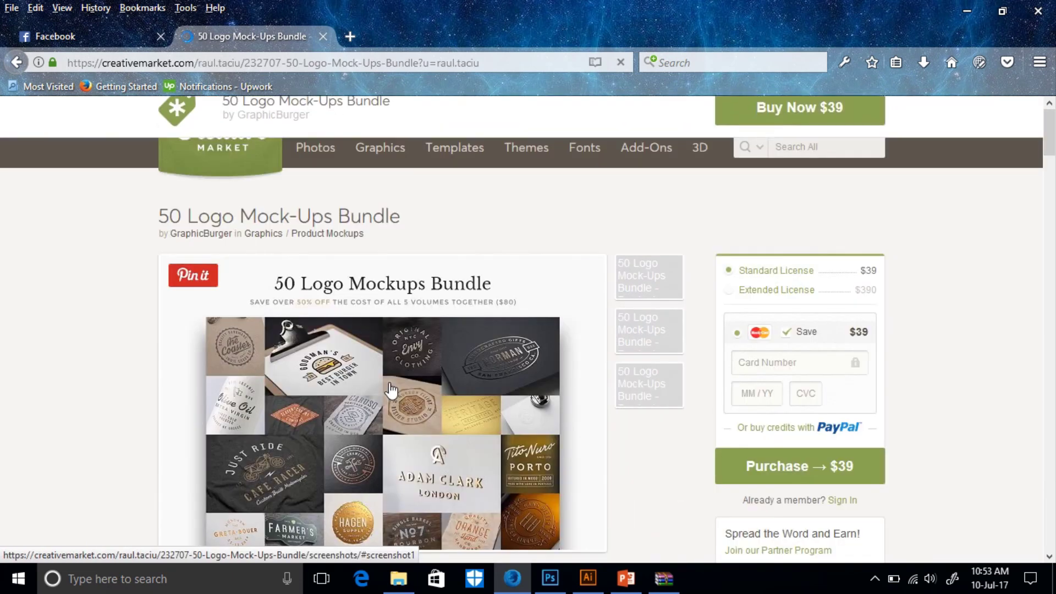
click(391, 391)
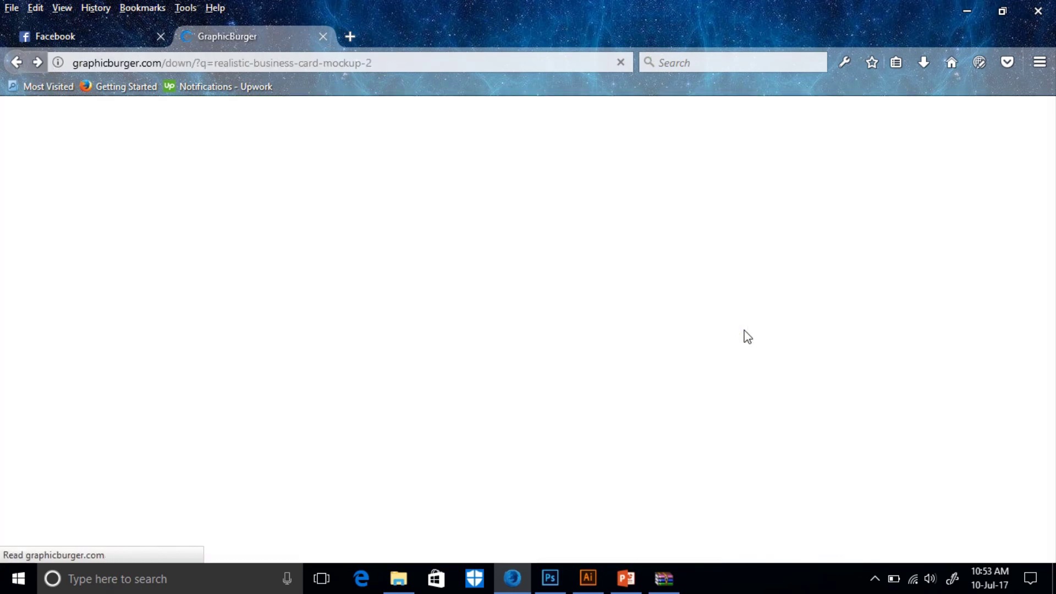
Step: Return to GraphicBurger's Realistic Business Card MockUp #2 page and look through its related mockups and shop items
scroll(588, 306, up, 4)
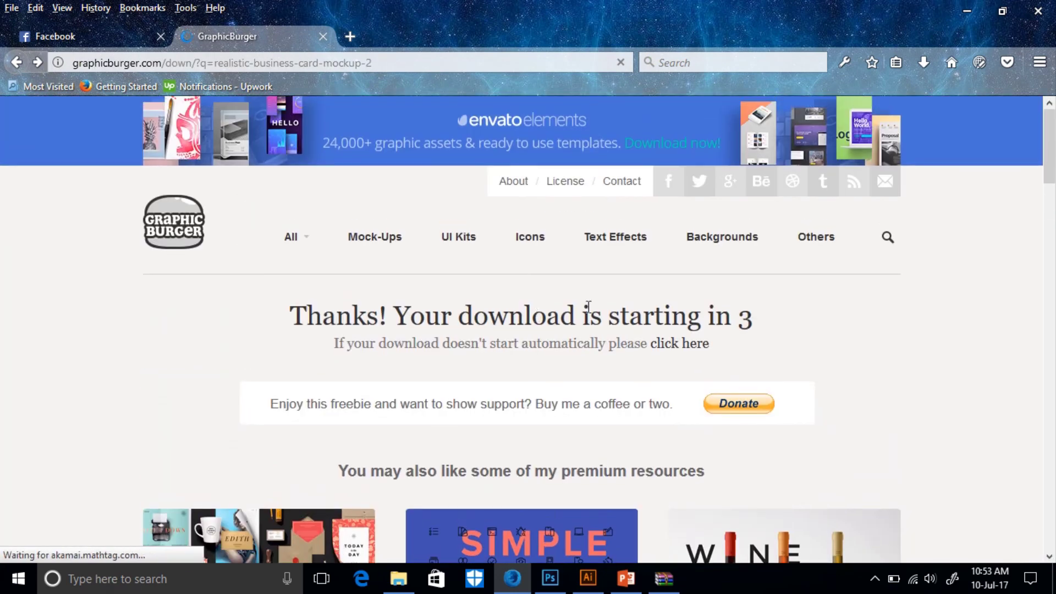
click(21, 67)
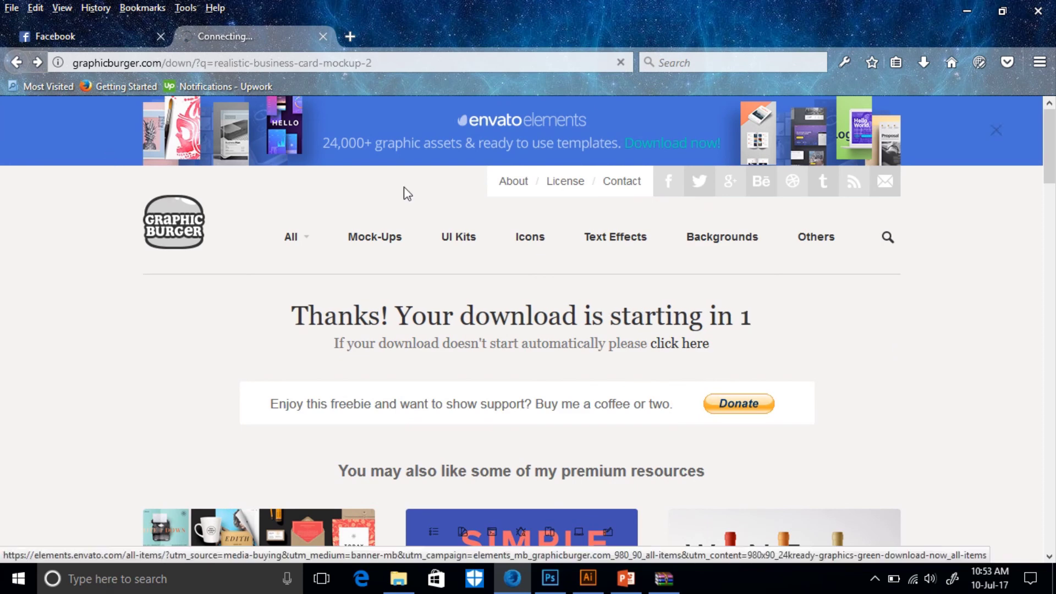
scroll(425, 276, up, 8)
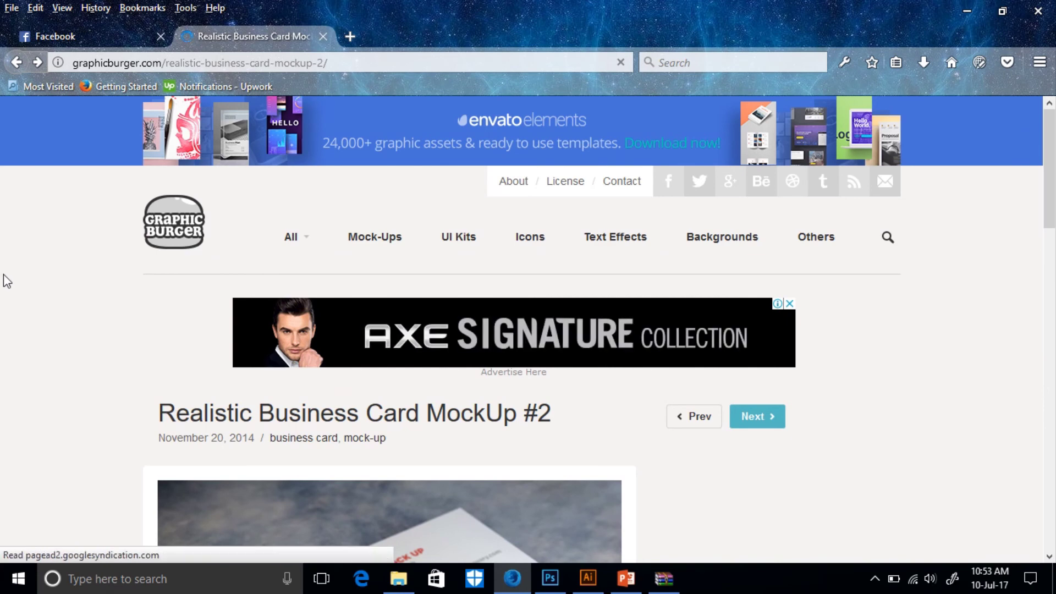
scroll(87, 300, down, 15)
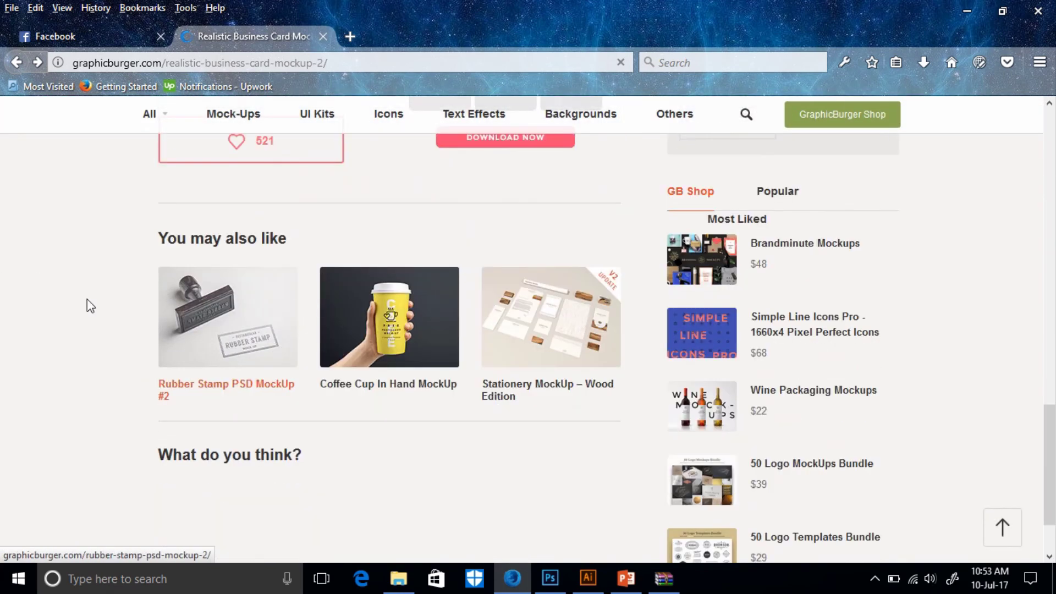
scroll(105, 303, down, 3)
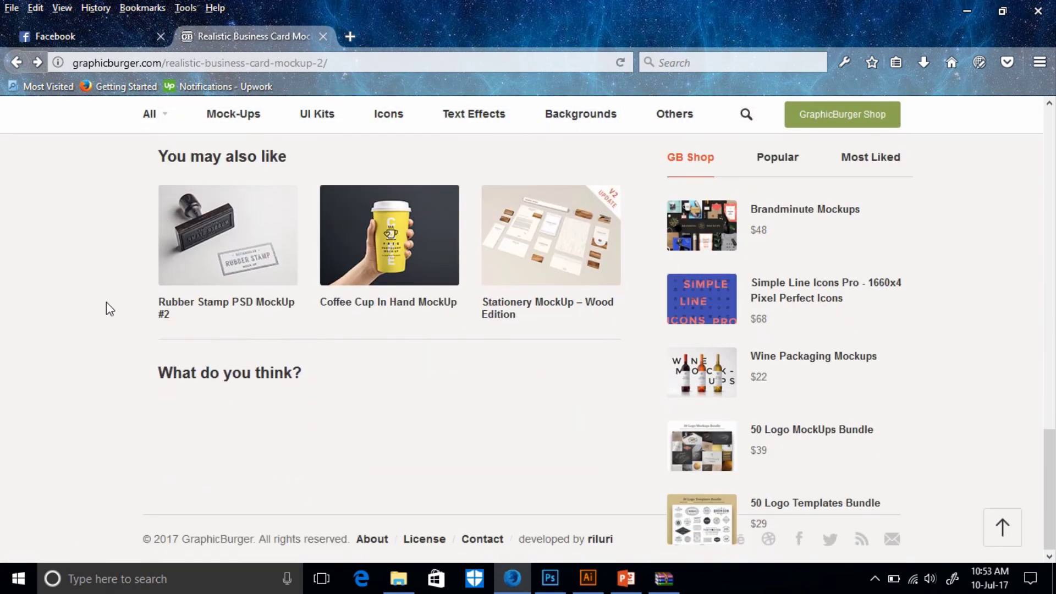
scroll(141, 313, up, 20)
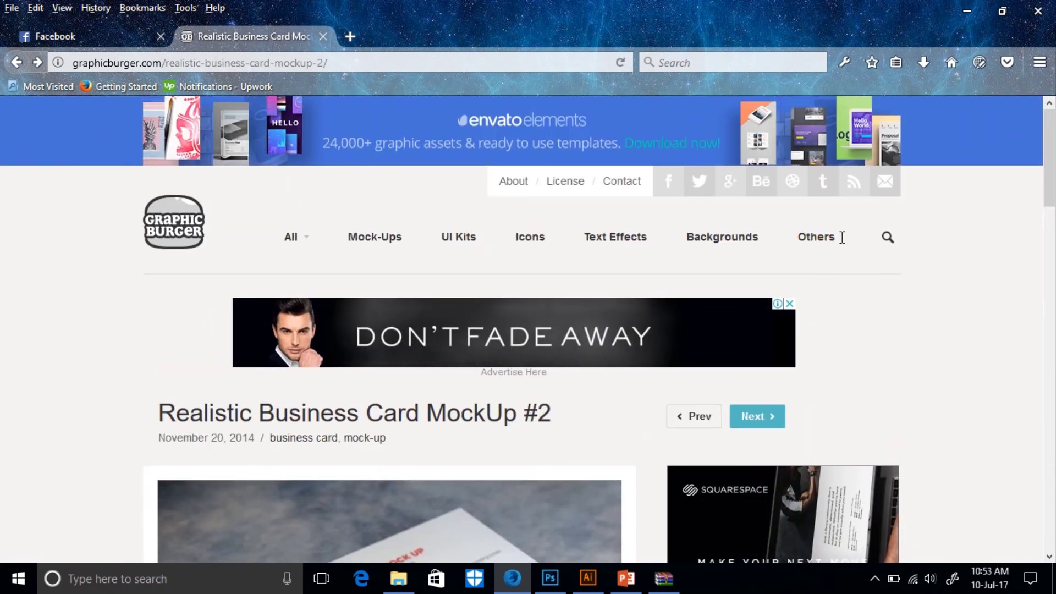
Step: Search GraphicBurger for "t-shirt"
click(886, 238)
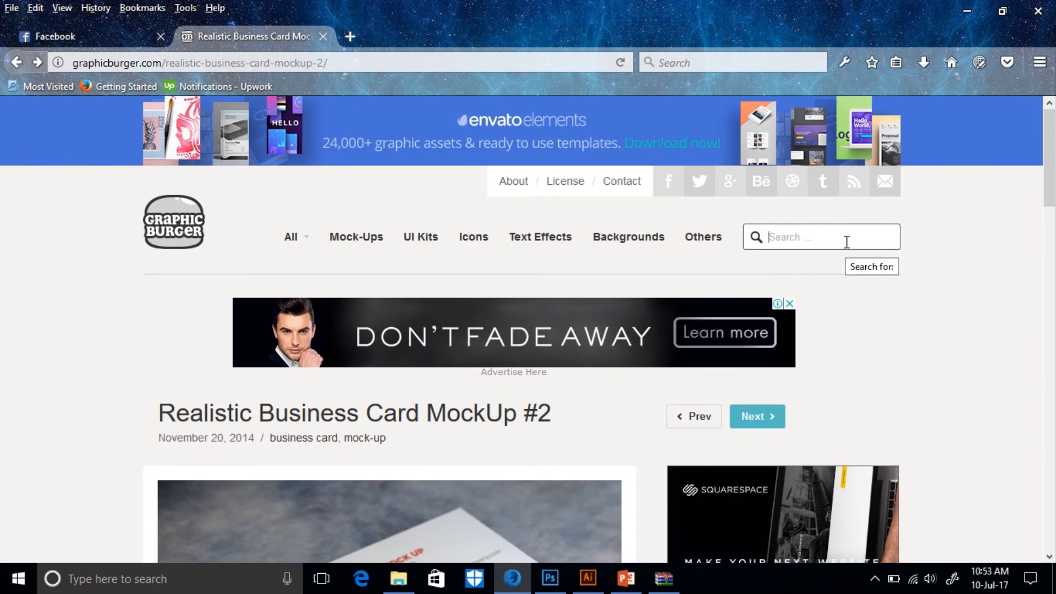
text(t)
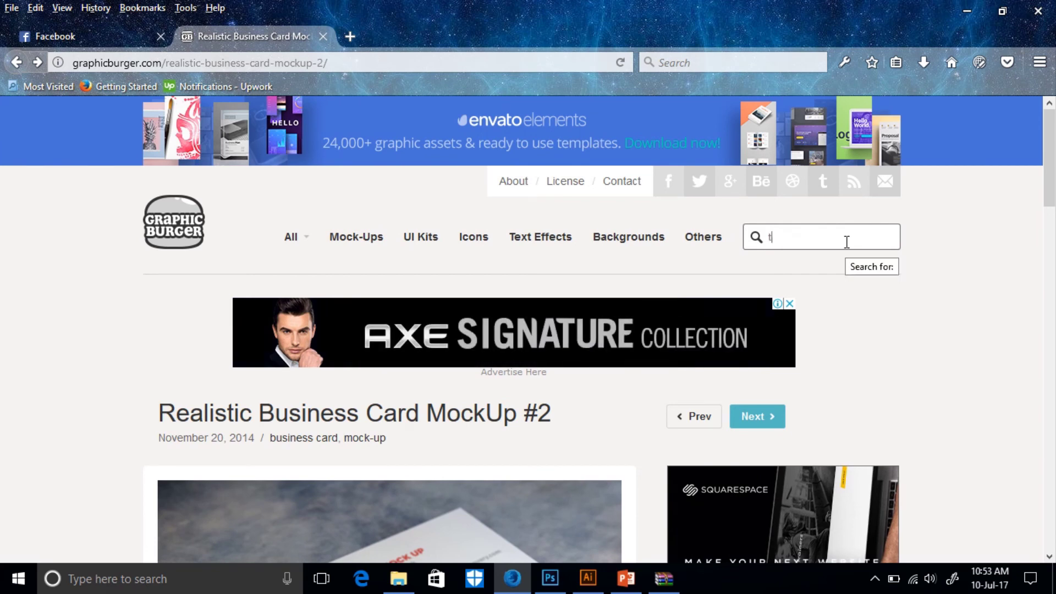
text(-shirt)
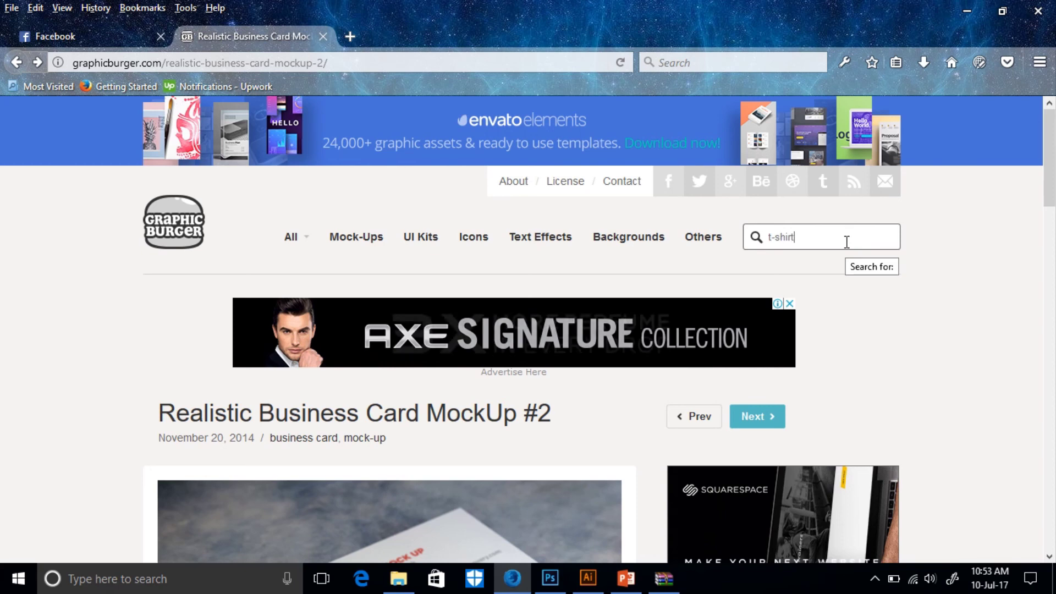
key(Return)
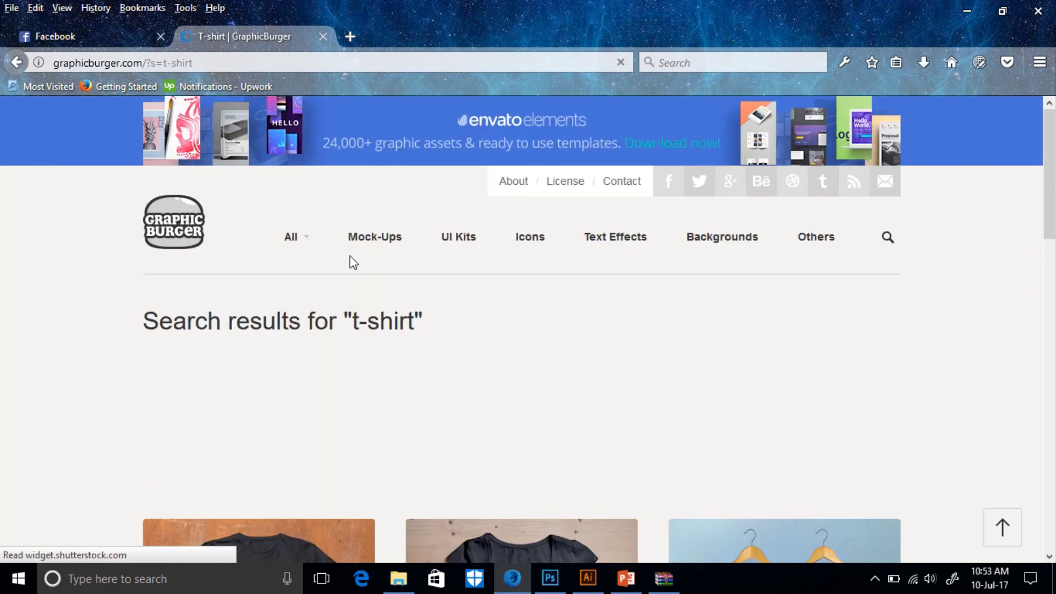
Step: Look through the t-shirt search results to examine the available apparel mockups and related logo resources
scroll(352, 261, down, 10)
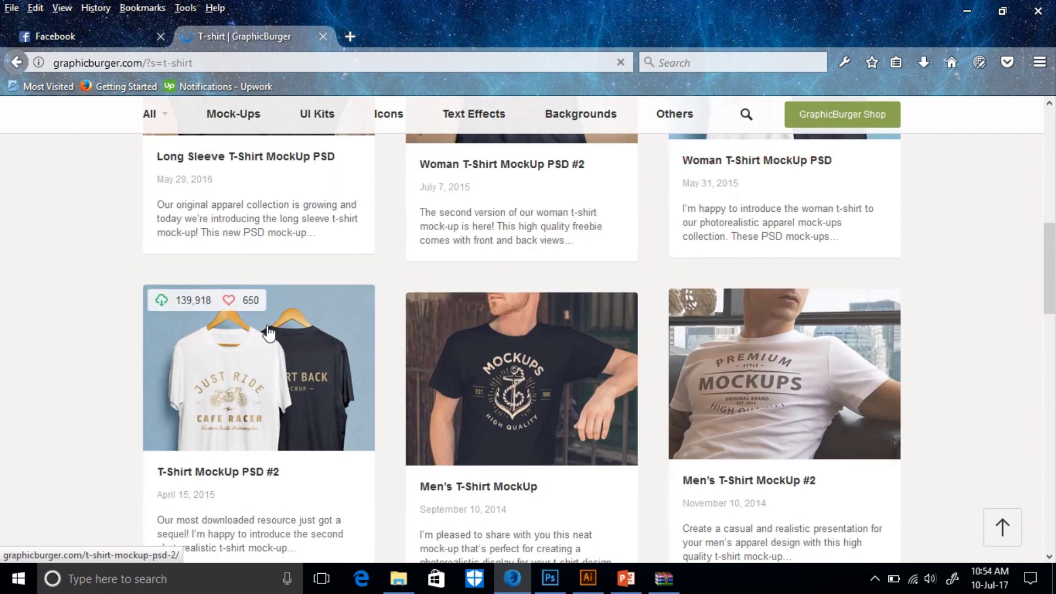
scroll(237, 440, down, 6)
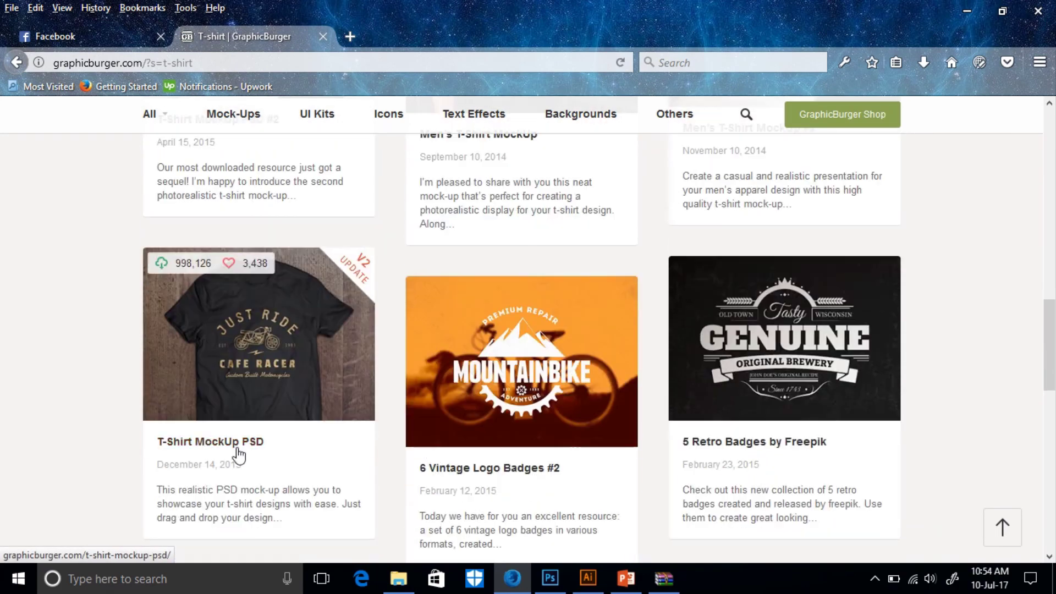
scroll(238, 455, down, 13)
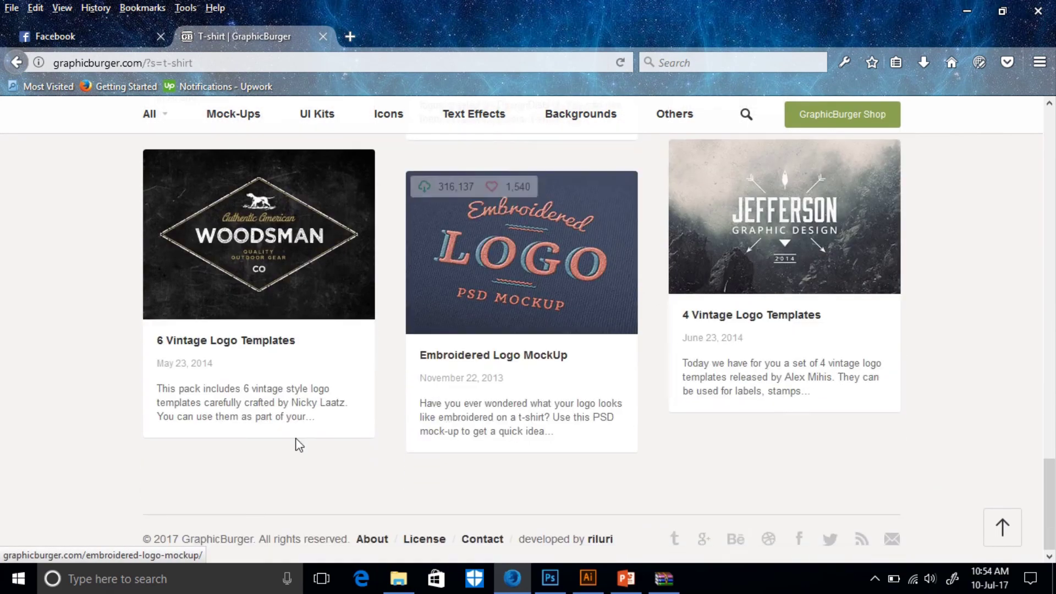
scroll(550, 457, up, 14)
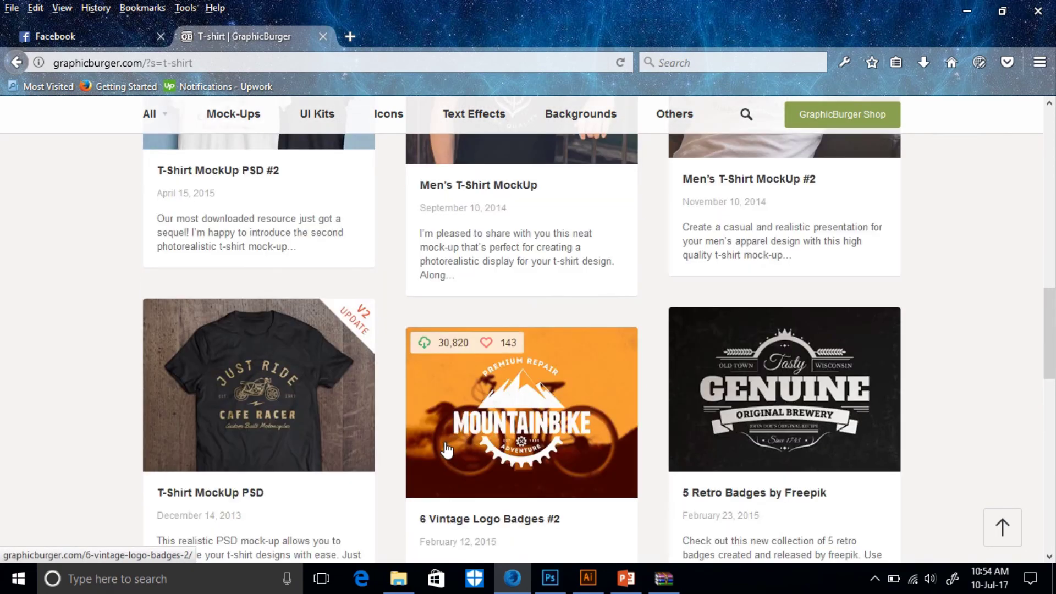
scroll(447, 450, up, 5)
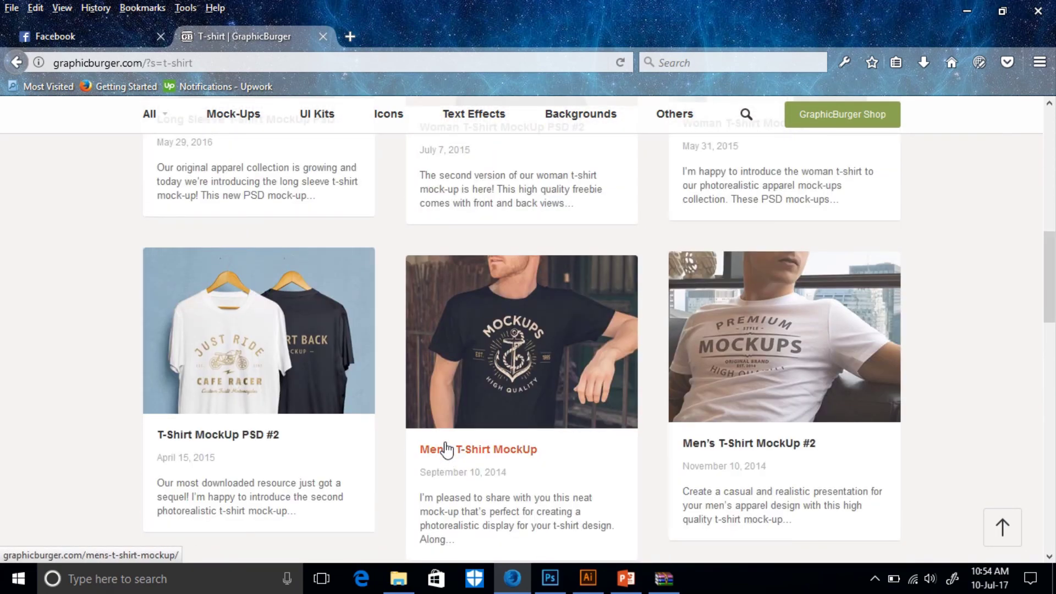
scroll(447, 450, up, 15)
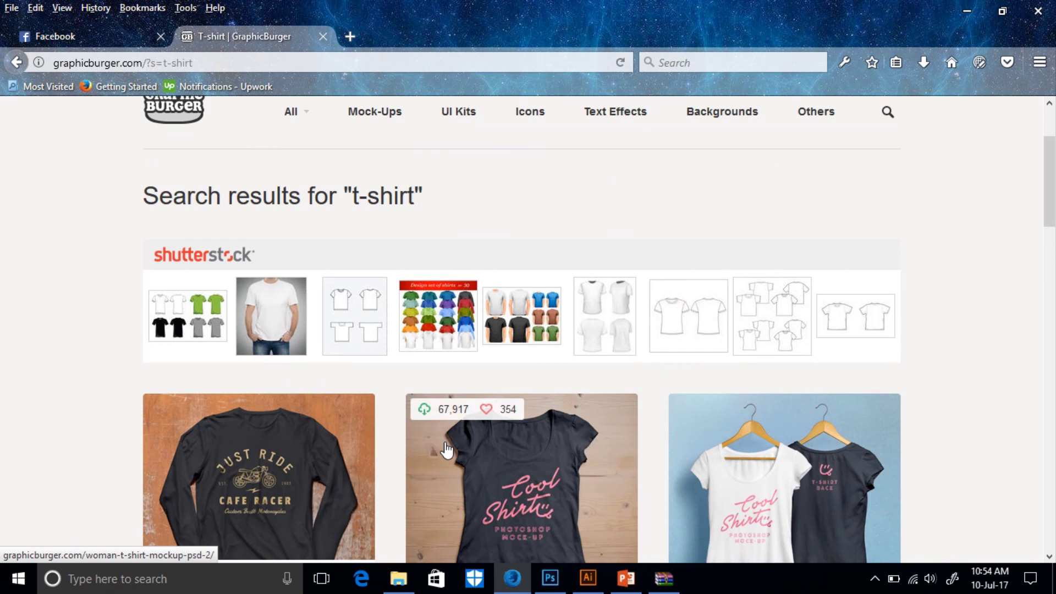
scroll(550, 465, down, 4)
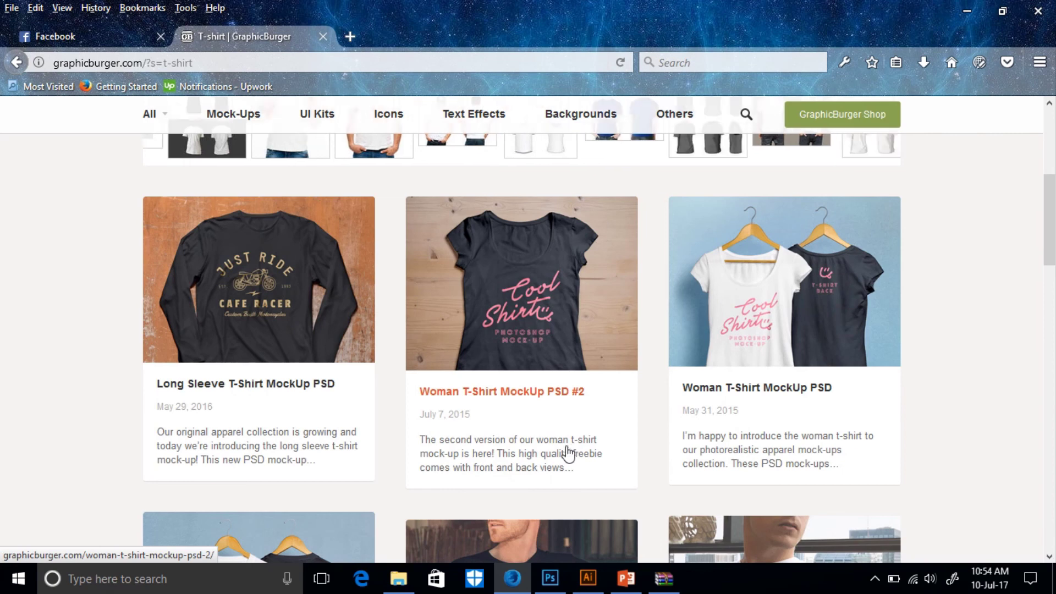
scroll(568, 454, up, 3)
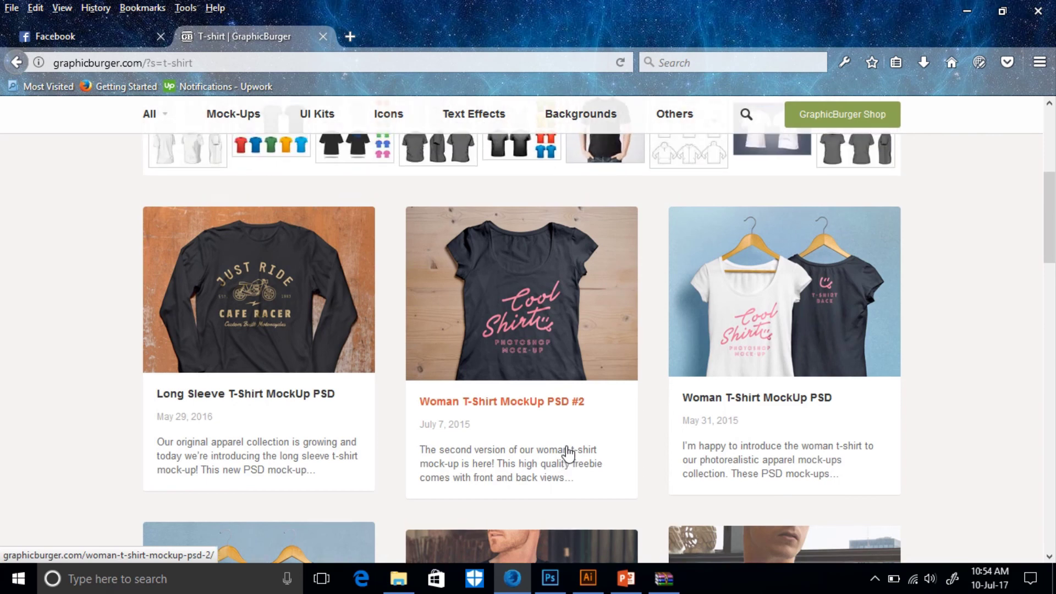